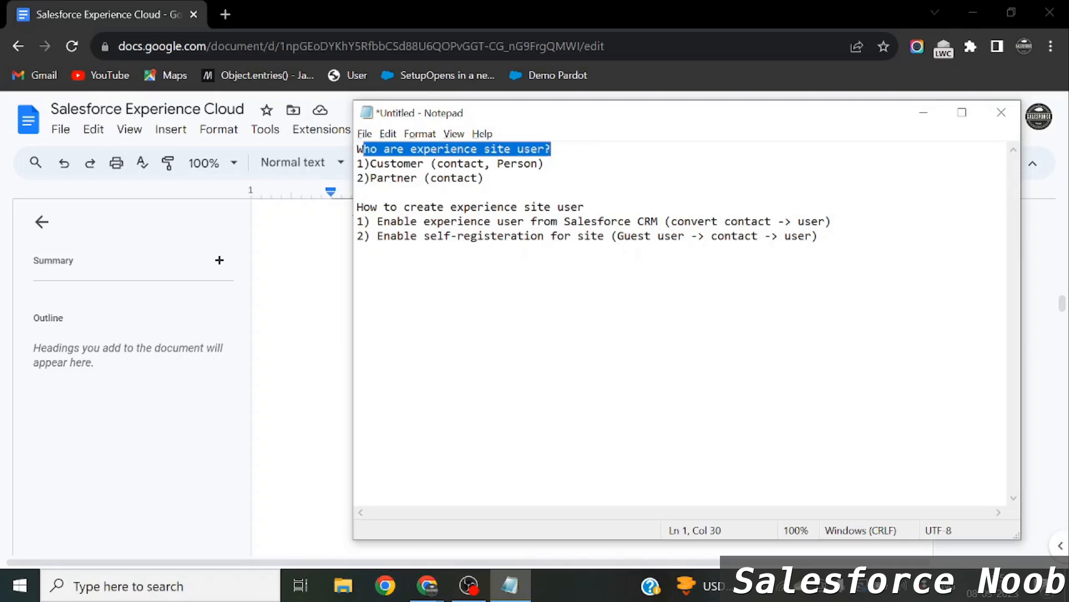
# Highlight the Customer and Partner user types in the Notepad notes.
pyautogui.click(451, 164)
pyautogui.click(396, 163)
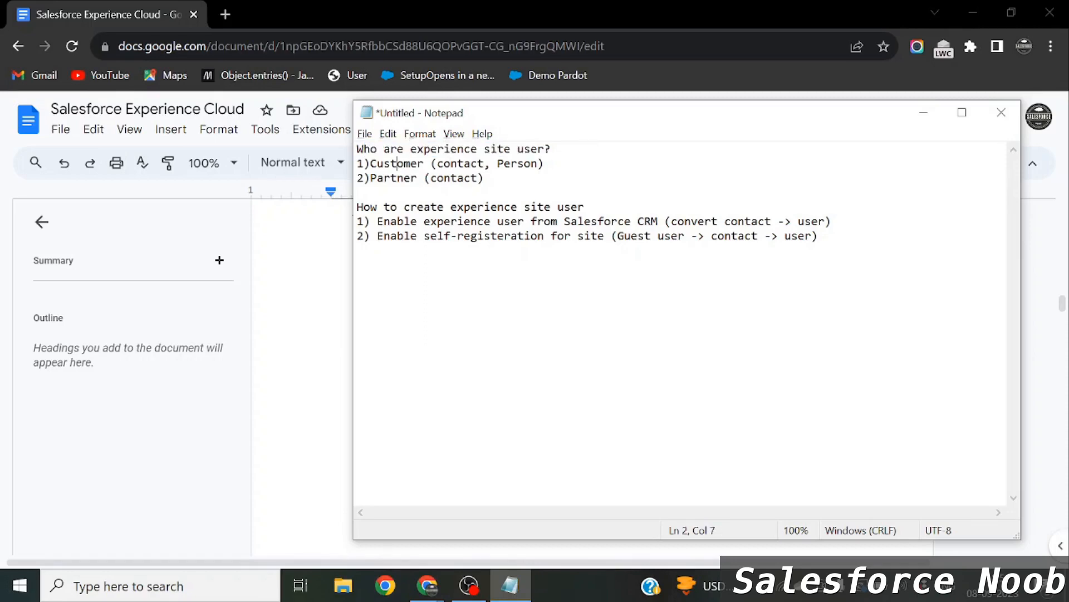
pyautogui.doubleClick(397, 163)
pyautogui.press('Down')
pyautogui.doubleClick(396, 178)
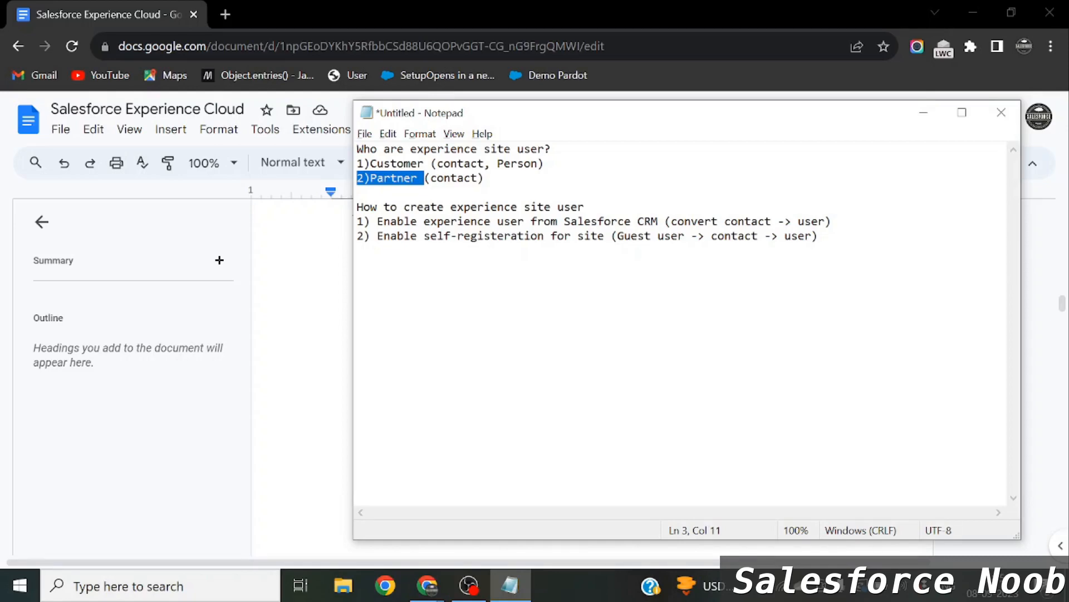
pyautogui.click(397, 163)
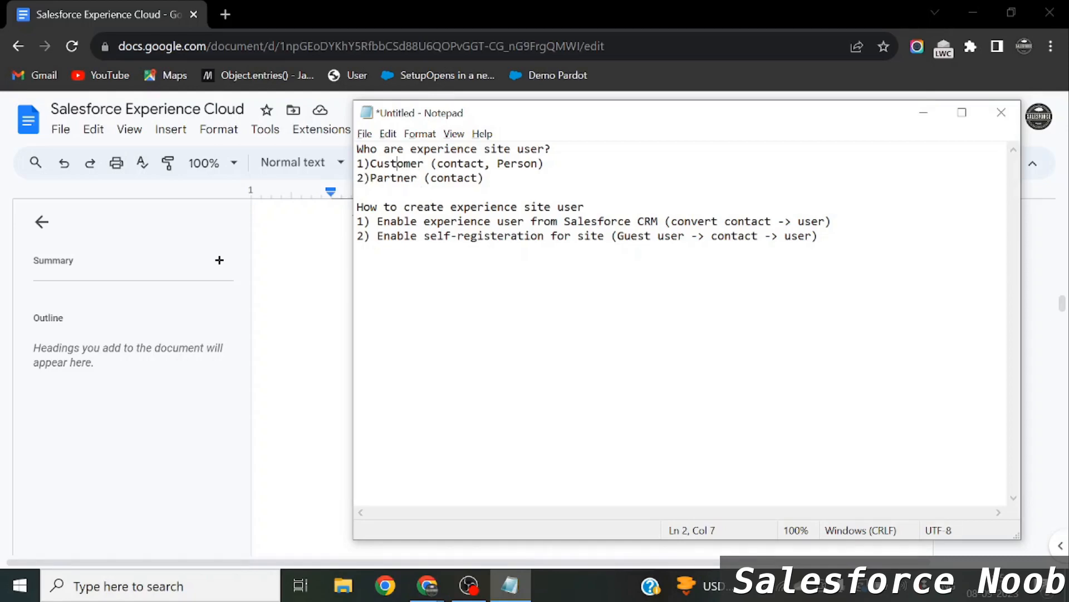
pyautogui.hotkey('shift', 'Right')
pyautogui.hotkey('shift', 'Right')
pyautogui.hotkey('shift', 'Right')
pyautogui.hotkey('shift', 'Right')
pyautogui.hotkey('shift', 'Right')
pyautogui.hotkey('shift', 'Right')
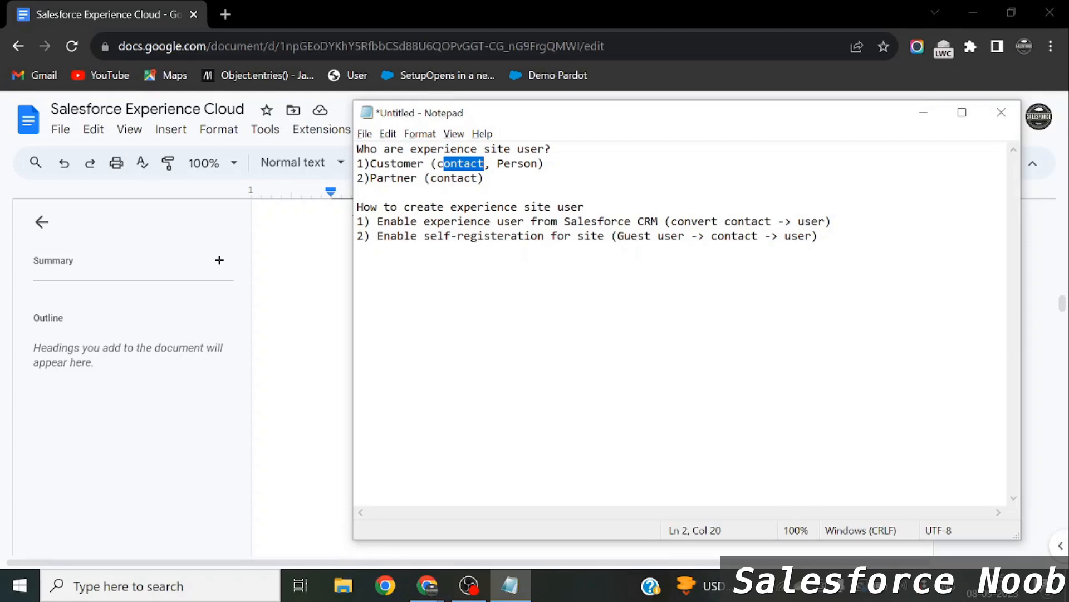
pyautogui.press('Right')
pyautogui.press('Right')
pyautogui.press('Right')
pyautogui.press('Right')
pyautogui.hotkey('shift', 'Right')
pyautogui.hotkey('shift', 'Right')
pyautogui.hotkey('shift', 'Right')
pyautogui.hotkey('shift', 'Right')
pyautogui.hotkey('shift', 'Right')
pyautogui.moveTo(357, 177); pyautogui.dragTo(425, 178)
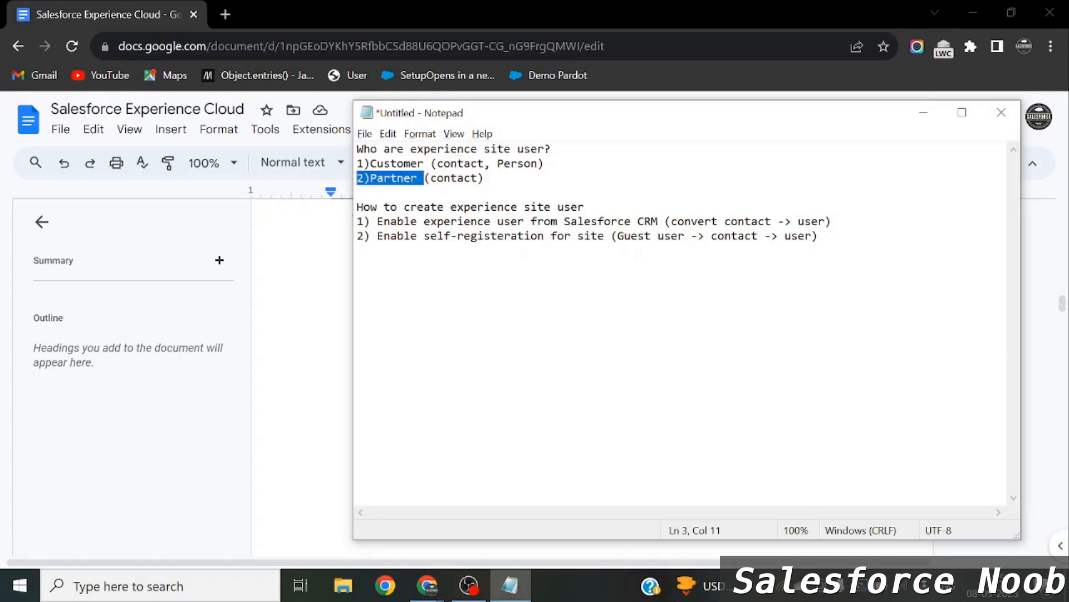
pyautogui.click(477, 177)
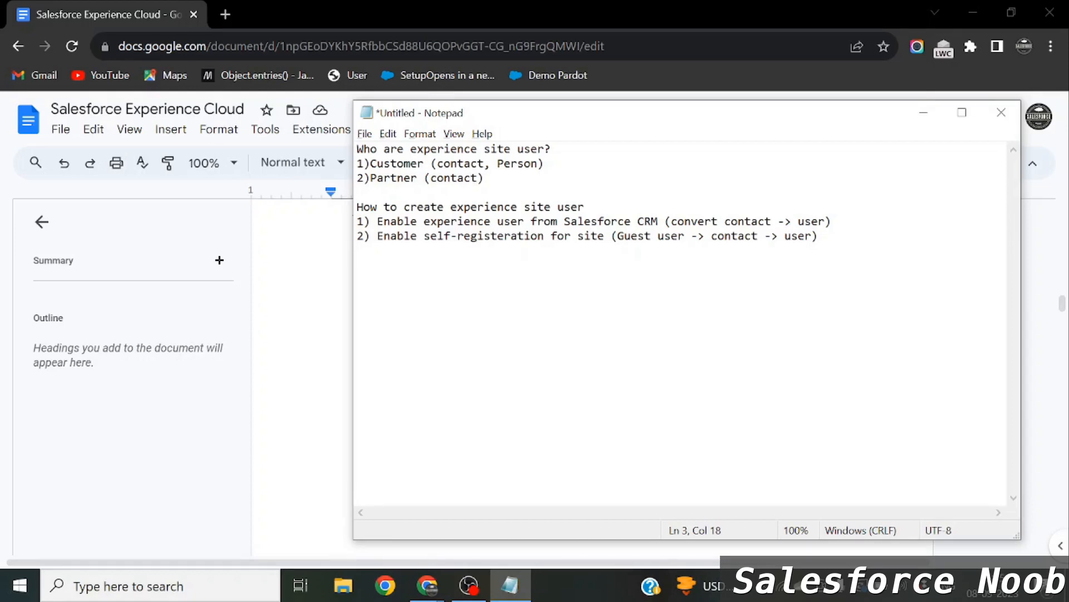
# Highlight the experience-user creation steps, including the self-registration method, then return to Salesforce Setup.
pyautogui.moveTo(363, 207); pyautogui.dragTo(592, 221)
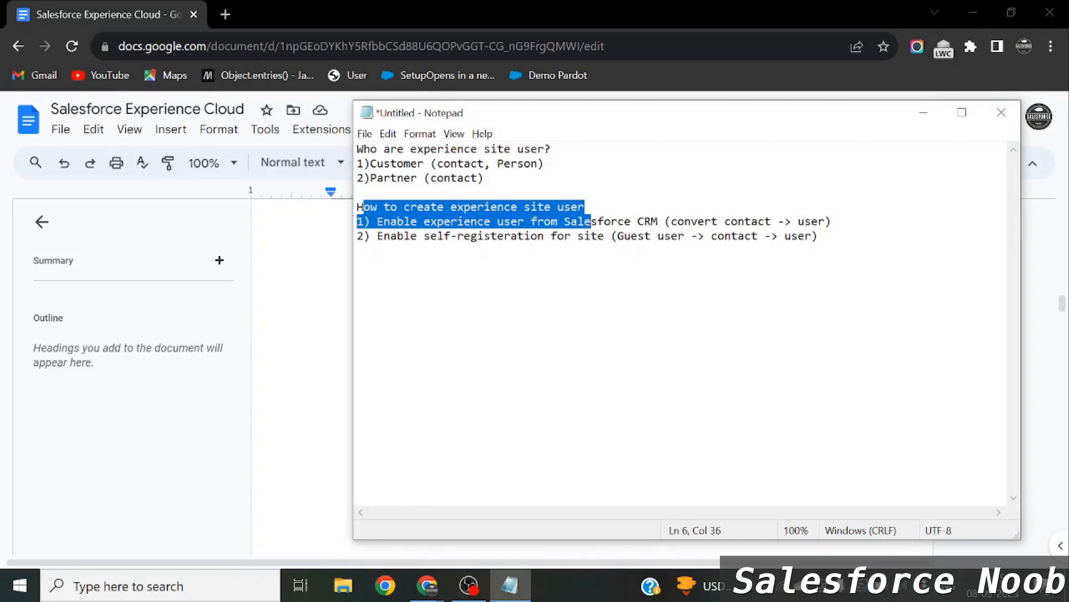
pyautogui.click(818, 236)
pyautogui.moveTo(391, 221); pyautogui.dragTo(531, 221)
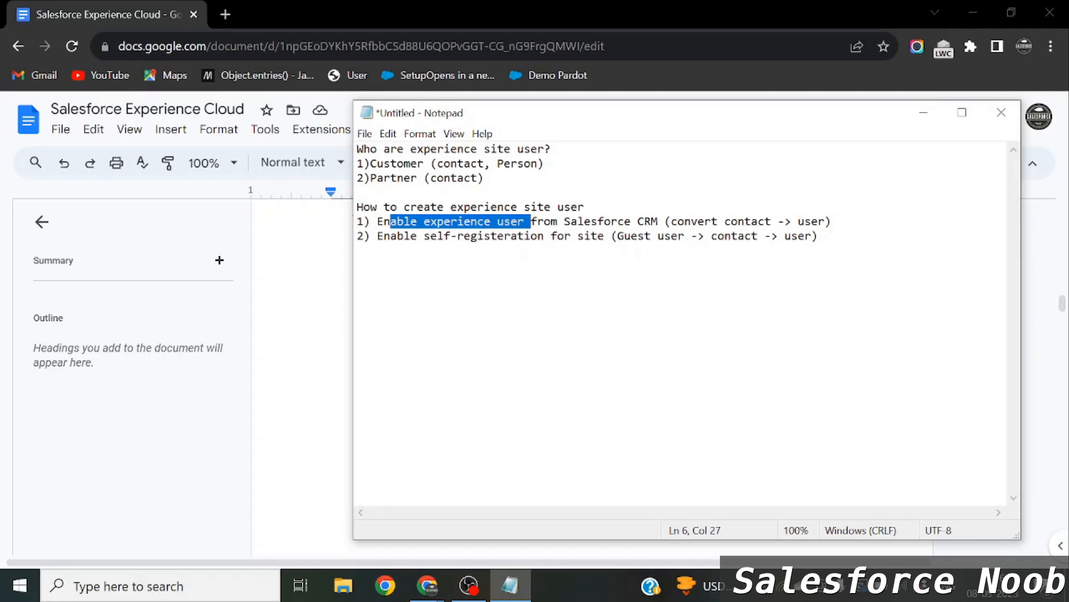
pyautogui.doubleClick(748, 222)
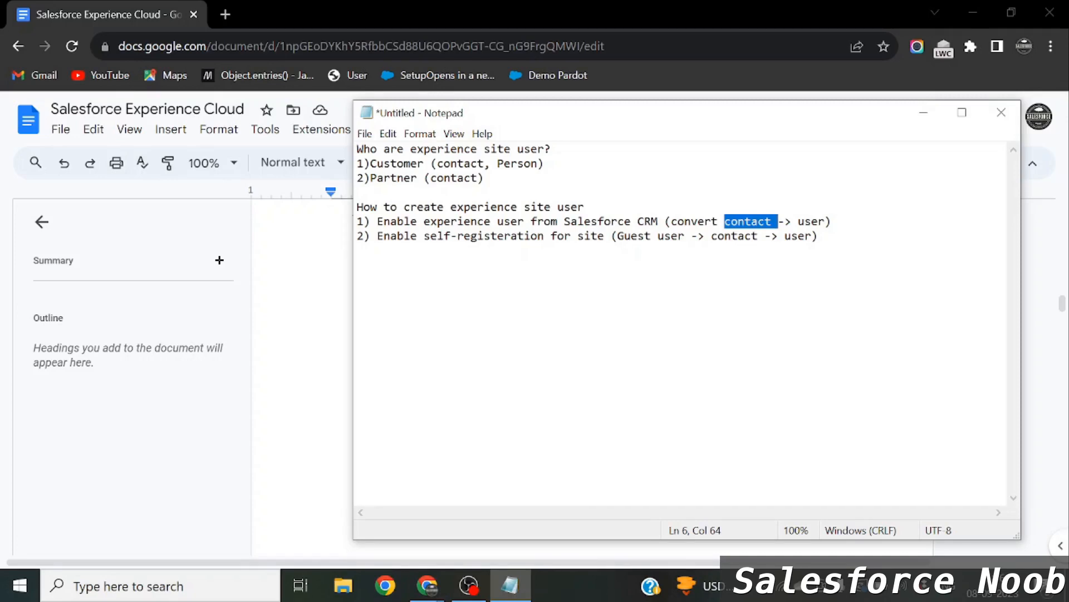
pyautogui.moveTo(377, 236); pyautogui.dragTo(524, 235)
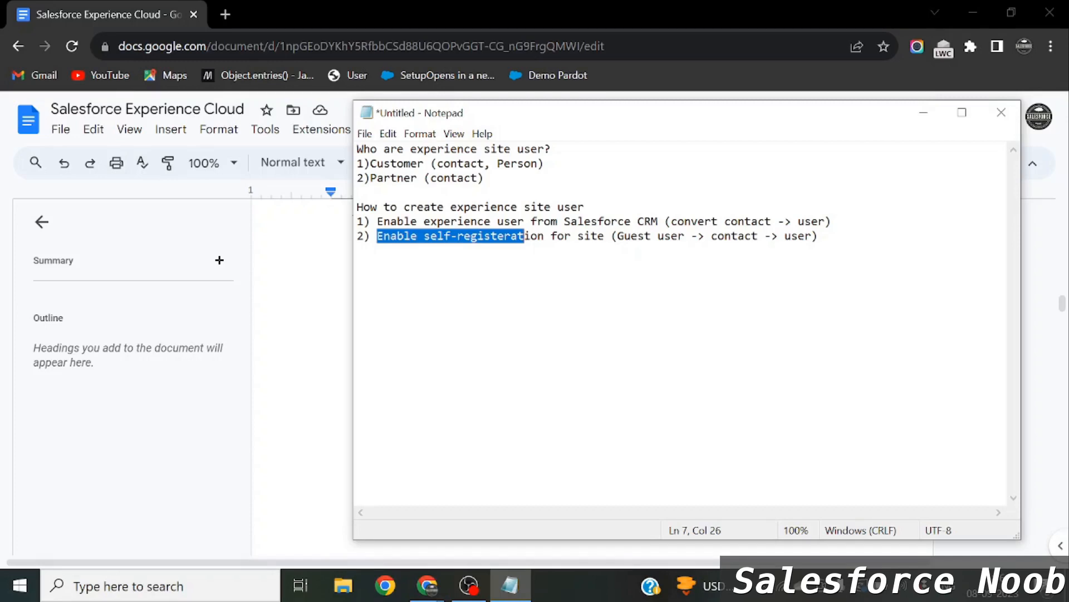
pyautogui.hotkey('alt', 'Tab')
pyautogui.hotkey('alt', 'Tab')
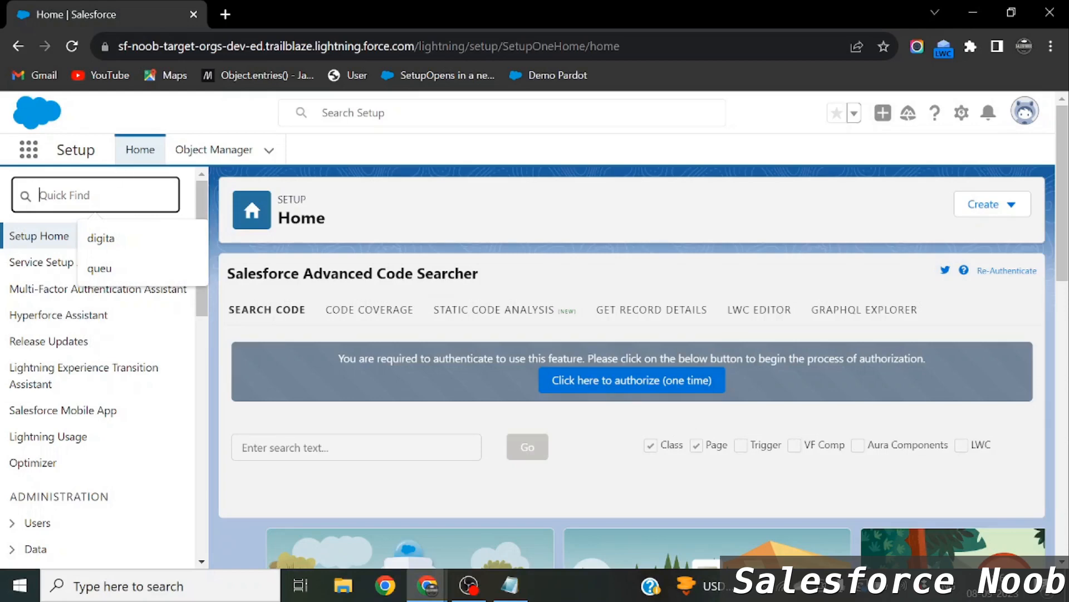
# Find All Sites with 'all si', copy the Salesforce Noob site URL, and open an incognito window.
pyautogui.write('al')
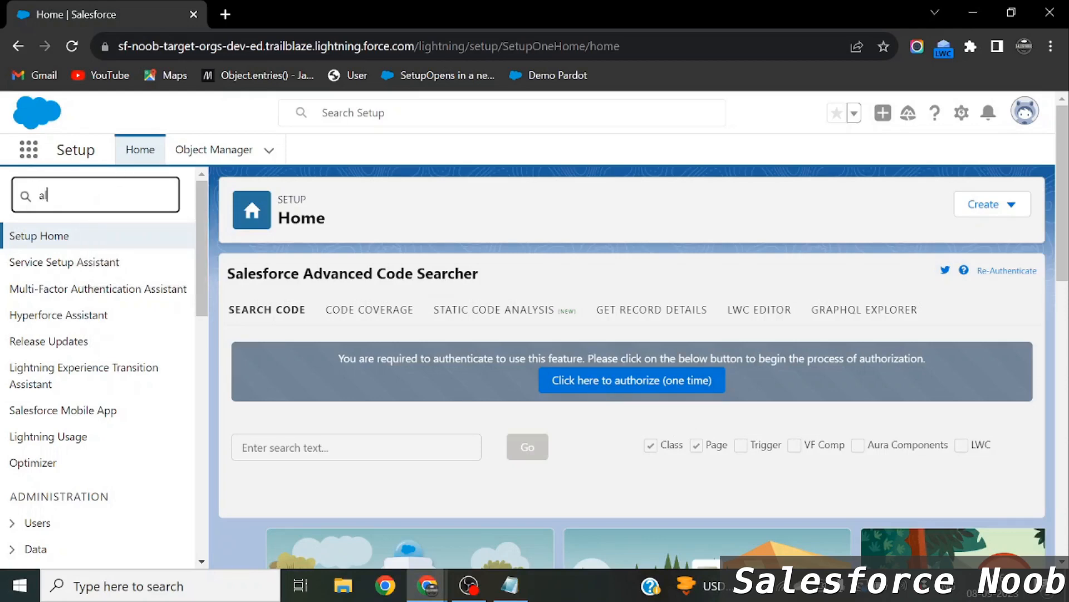
pyautogui.write('l si')
pyautogui.click(78, 293)
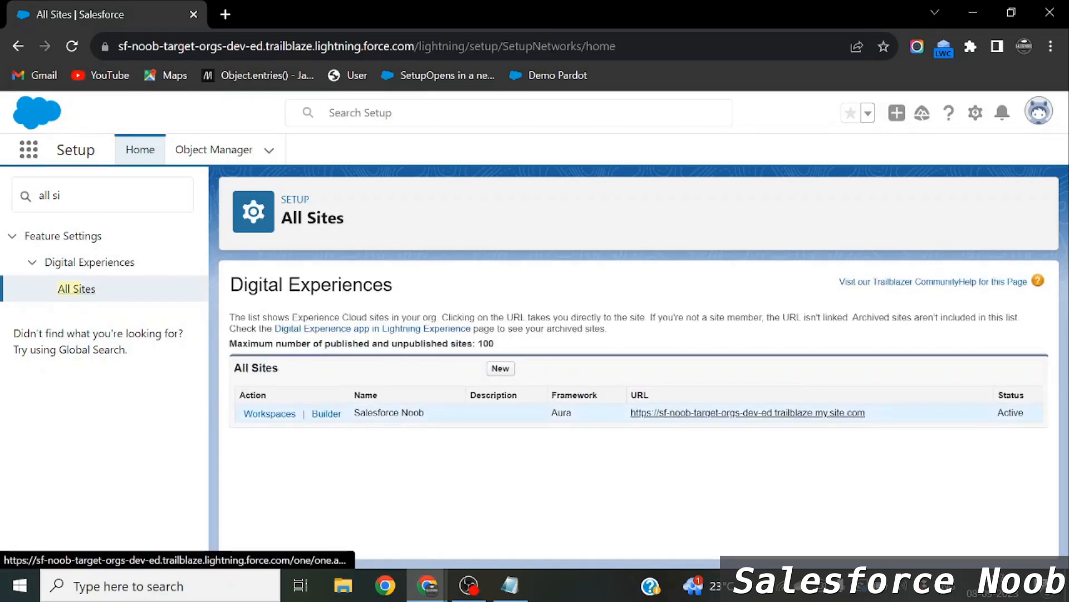
pyautogui.moveTo(426, 413); pyautogui.dragTo(353, 412)
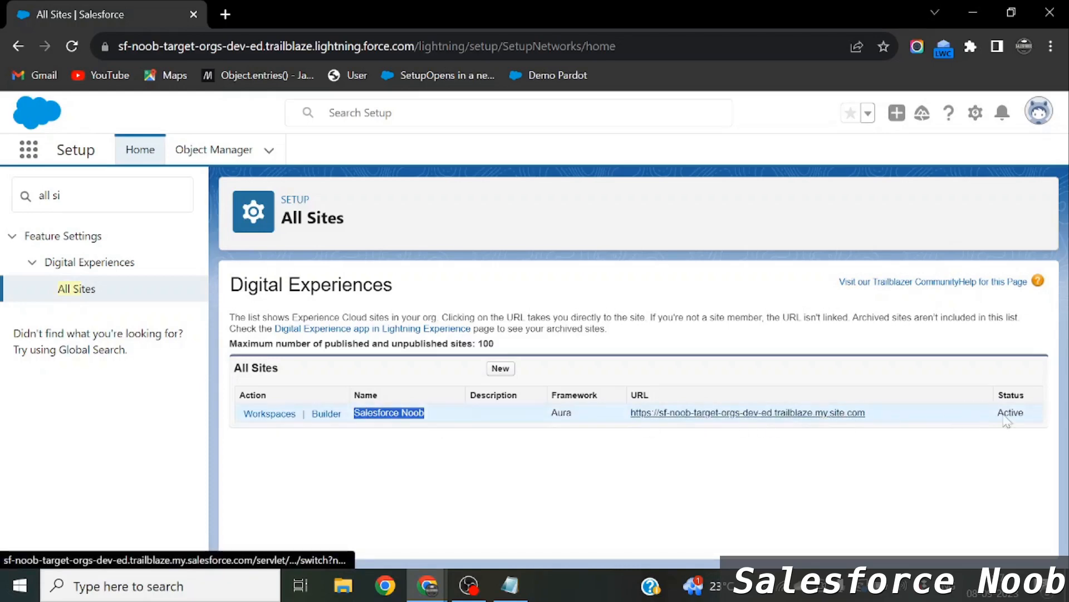
pyautogui.moveTo(876, 417); pyautogui.dragTo(615, 426)
pyautogui.hotkey('ctrl', 'c')
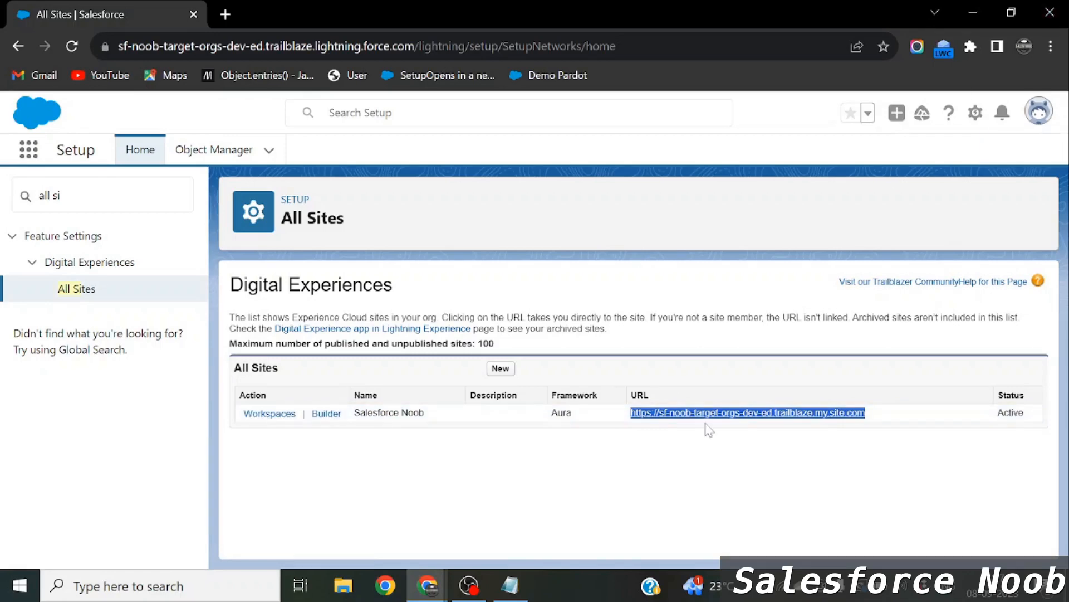
pyautogui.click(1051, 47)
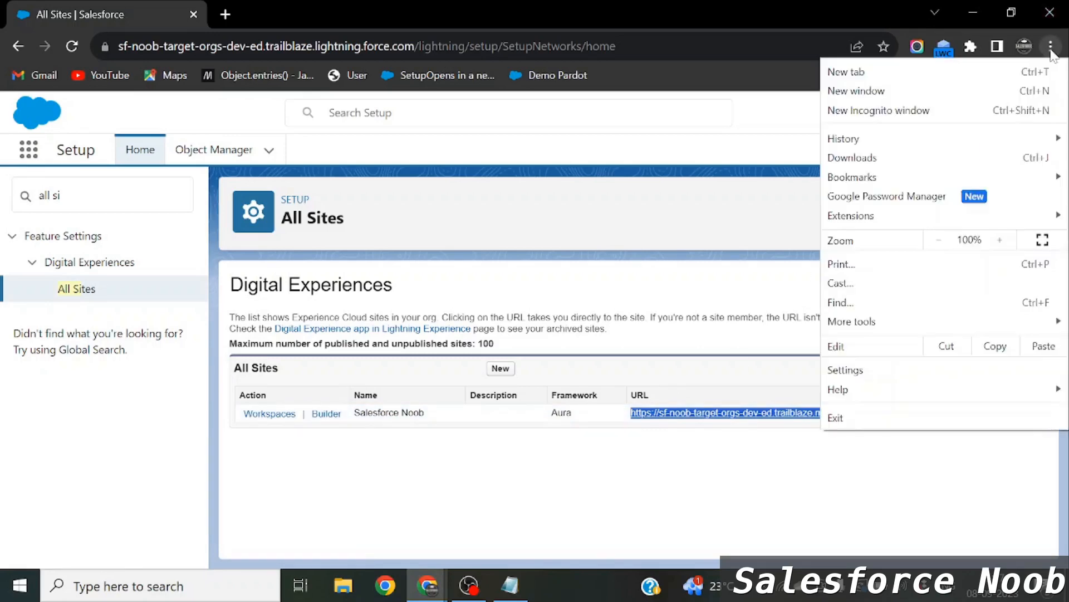
pyautogui.click(938, 114)
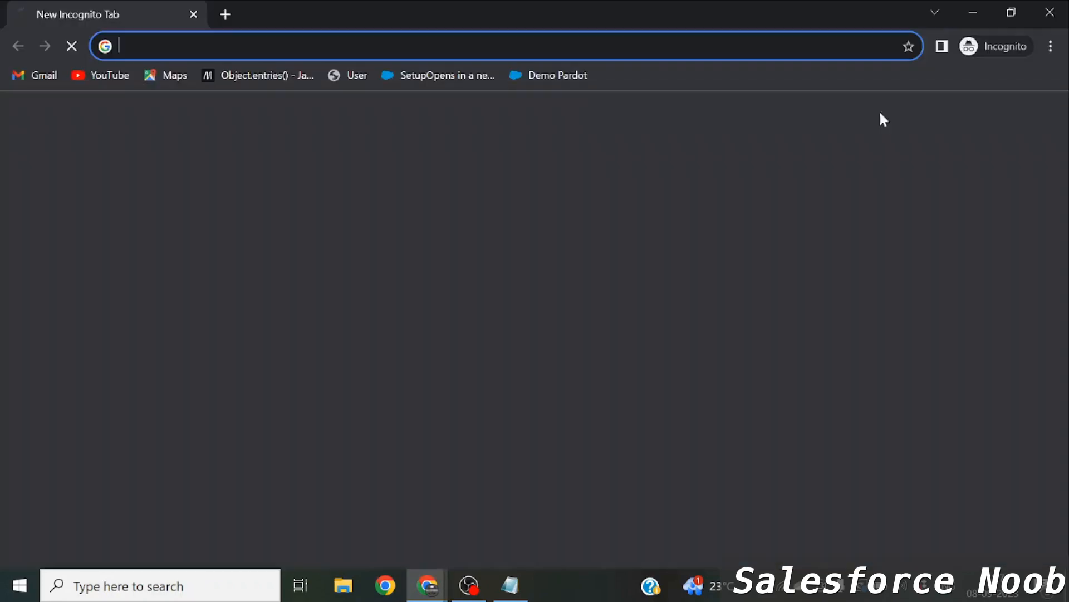
# Load the pasted Salesforce Noob URL in incognito to reach its login page, then return to Notepad.
pyautogui.hotkey('ctrl', 'v')
pyautogui.press('Return')
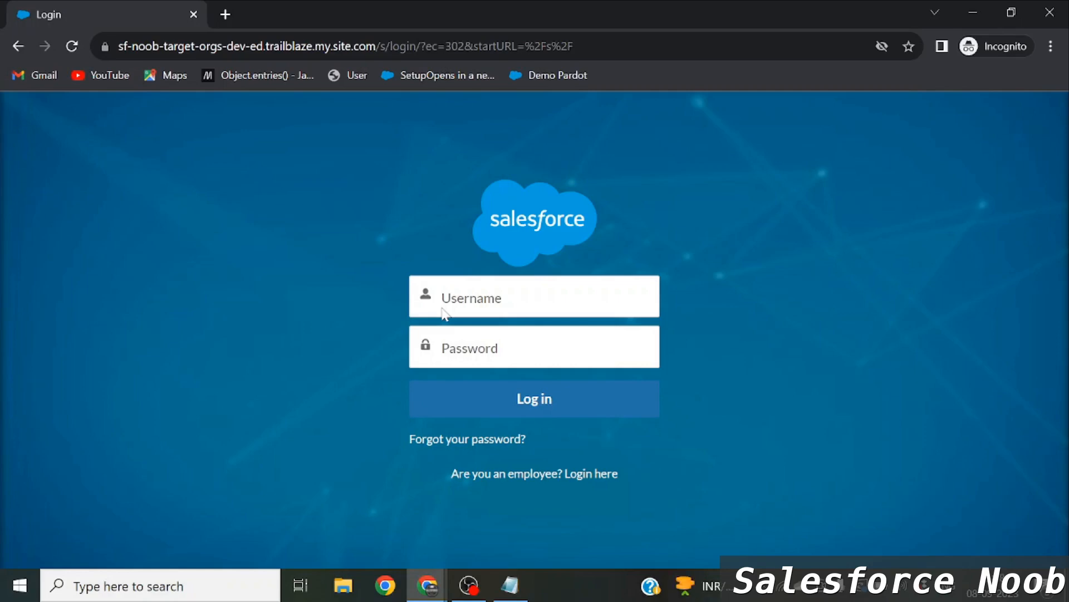
pyautogui.hotkey('alt', 'Tab')
pyautogui.hotkey('alt', 'Tab')
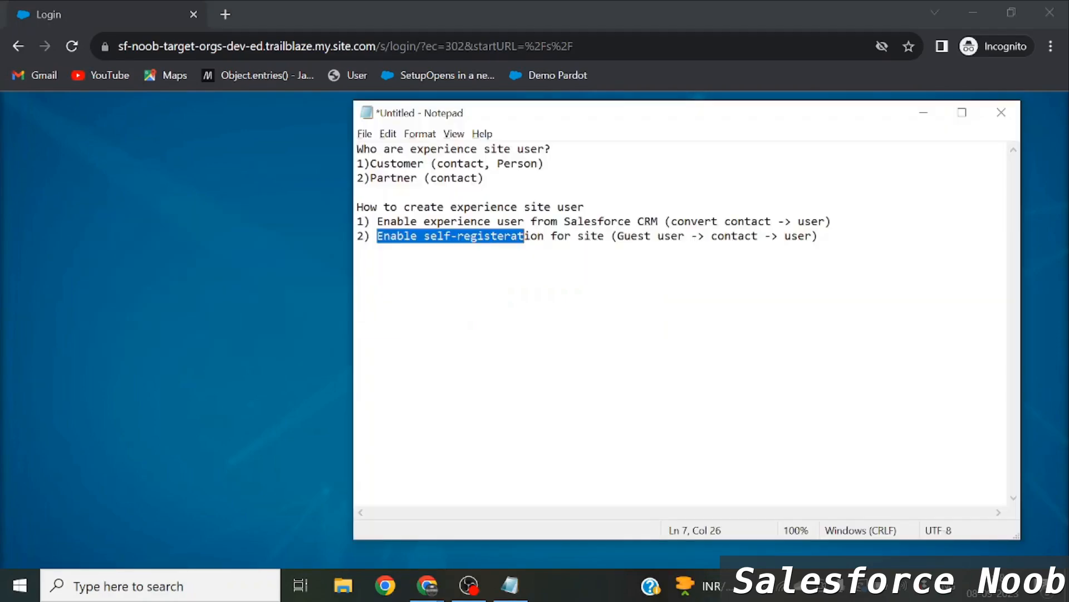
# Start a new notes line reading 'Guest user -> link -> self-register ->'.
pyautogui.press('End')
pyautogui.press('Return')
pyautogui.press('Return')
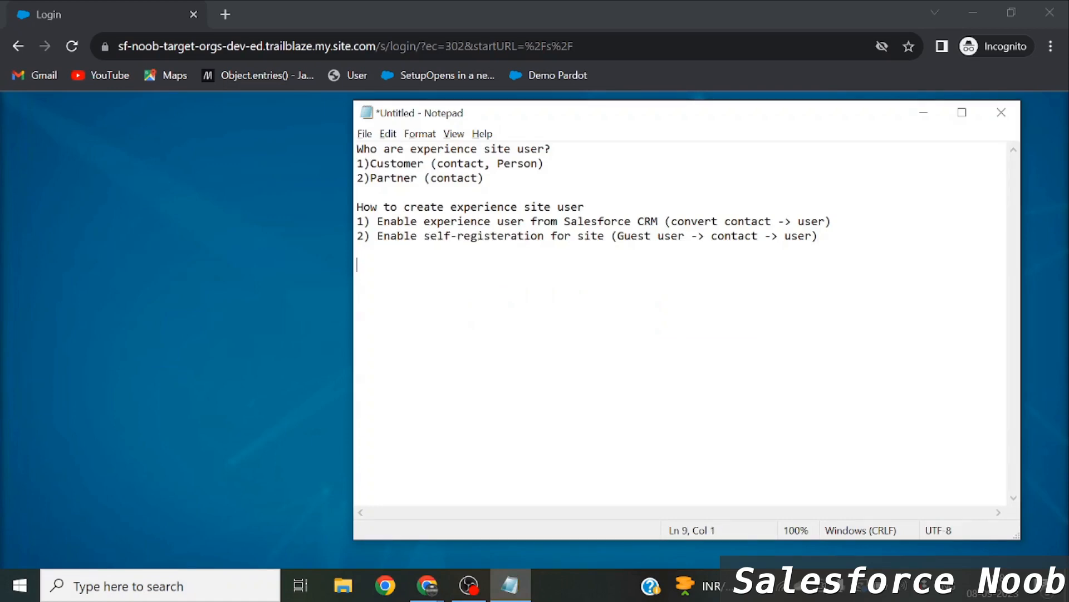
pyautogui.write('Guest use')
pyautogui.press('BackSpace')
pyautogui.press('BackSpace')
pyautogui.write('ser -> link ->')
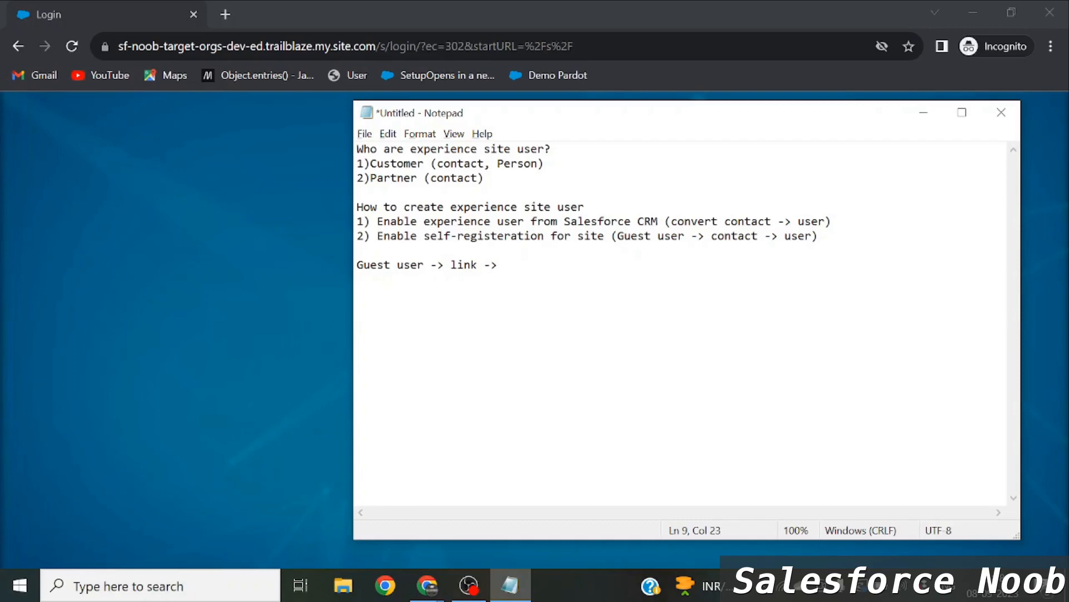
pyautogui.write(' self-')
pyautogui.write('rig')
pyautogui.press('BackSpace')
pyautogui.press('BackSpace')
pyautogui.write('egister ->')
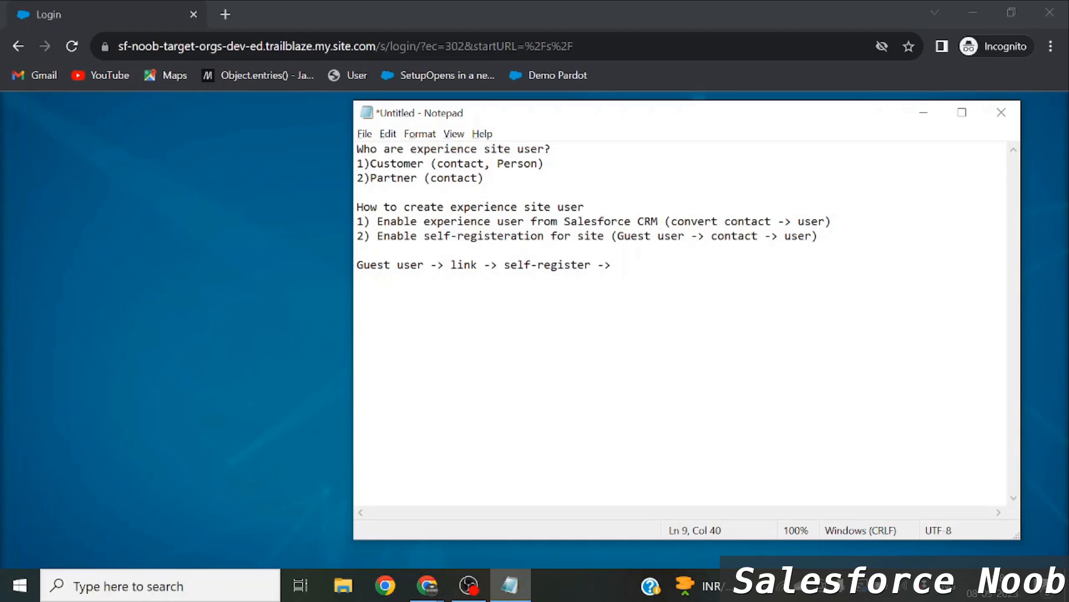
pyautogui.moveTo(511, 265); pyautogui.dragTo(585, 264)
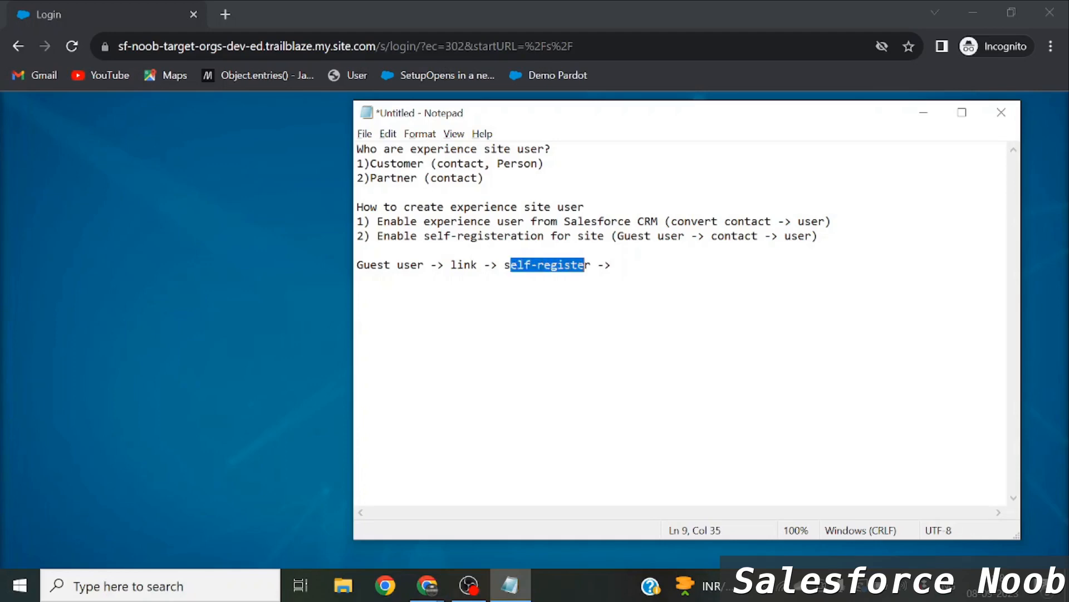
pyautogui.click(618, 264)
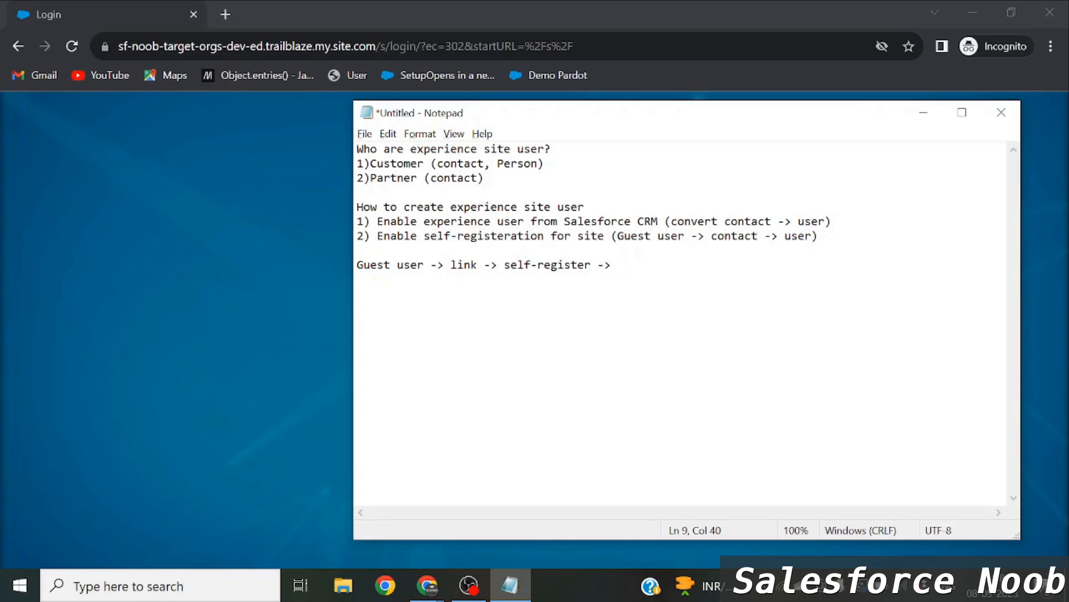
# Complete the line with 'Org -> Contact record created -> user created' and return to the login page.
pyautogui.write('Org -> Contact record created')
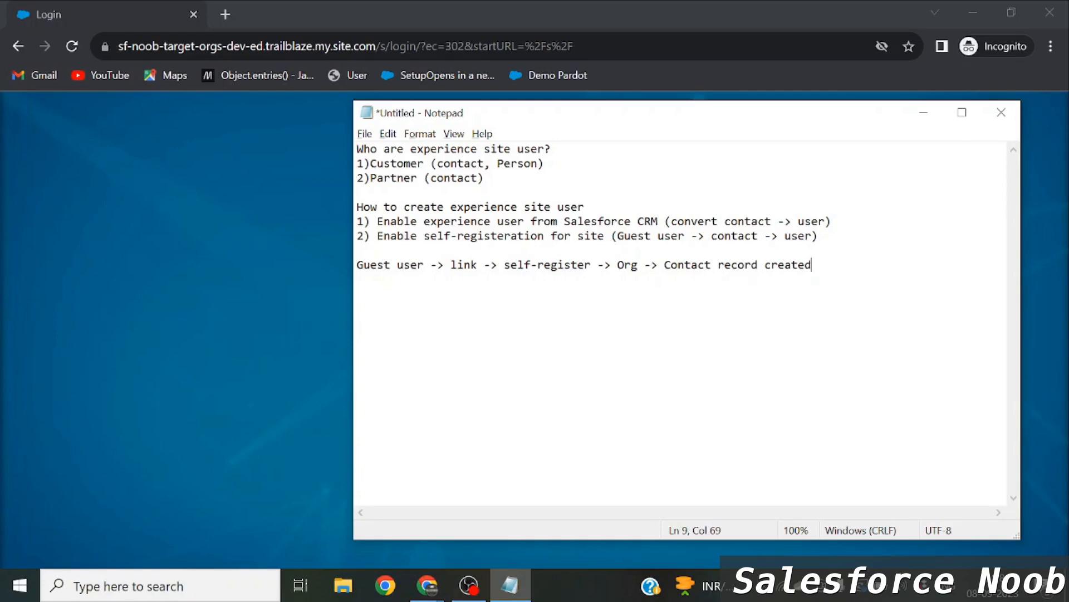
pyautogui.moveTo(664, 265); pyautogui.dragTo(813, 265)
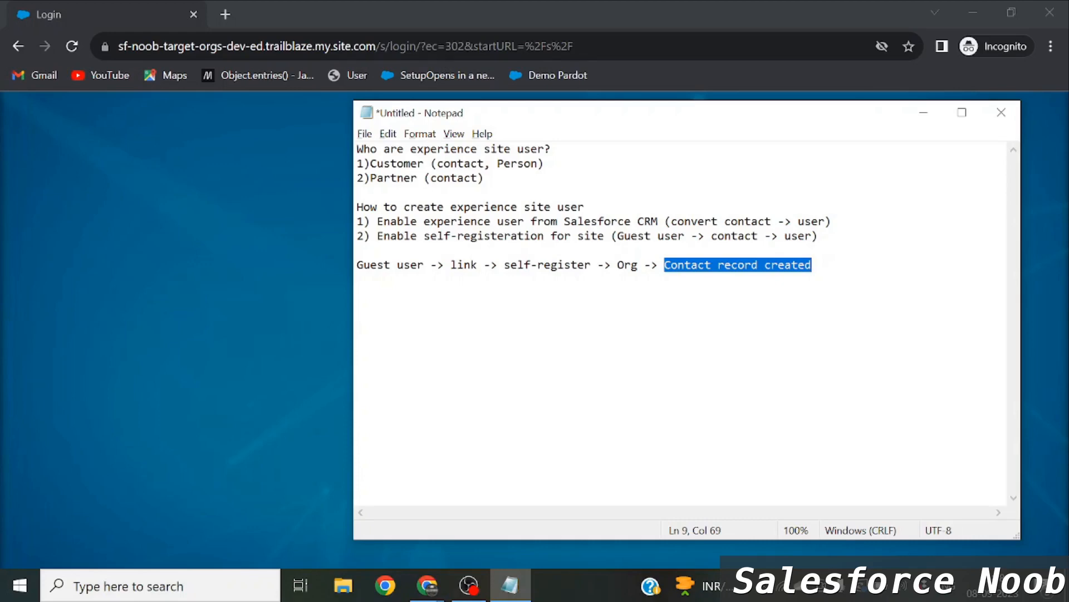
pyautogui.click(813, 265)
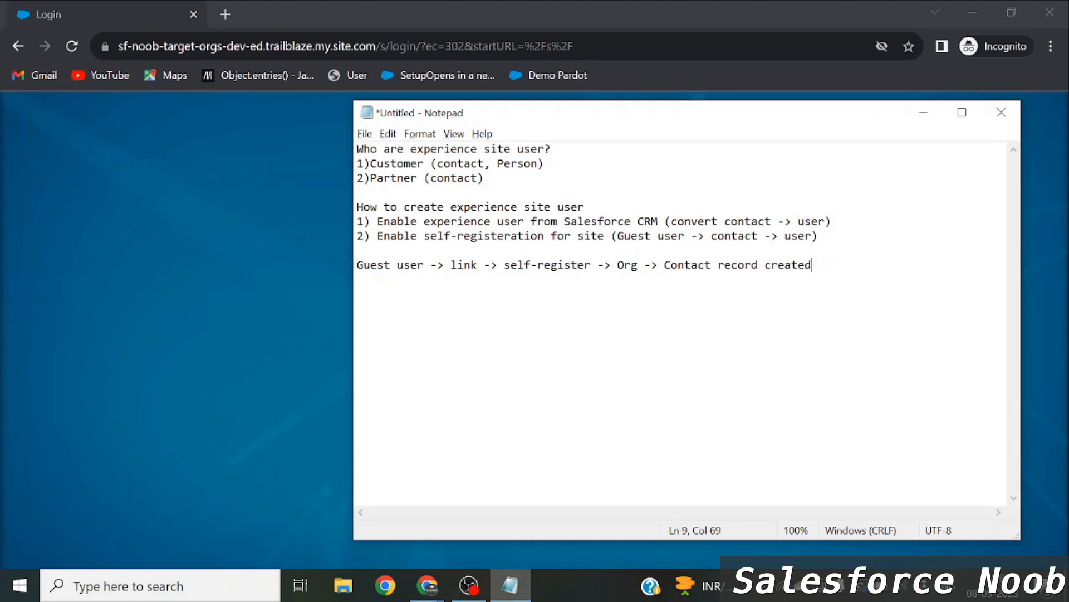
pyautogui.write('-> user created')
pyautogui.hotkey('alt', 'Tab')
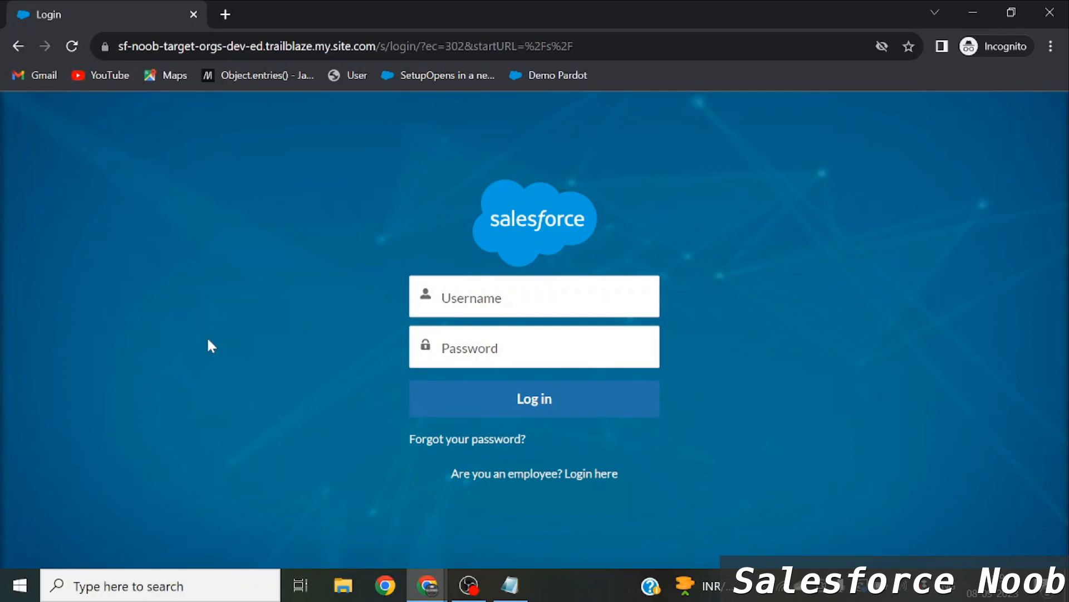
# Review the Google Docs steps and the Notepad guest flow line, then return to All Sites.
pyautogui.hotkey('alt', 'Tab')
pyautogui.hotkey('alt', 'Tab')
pyautogui.hotkey('alt', 'Tab')
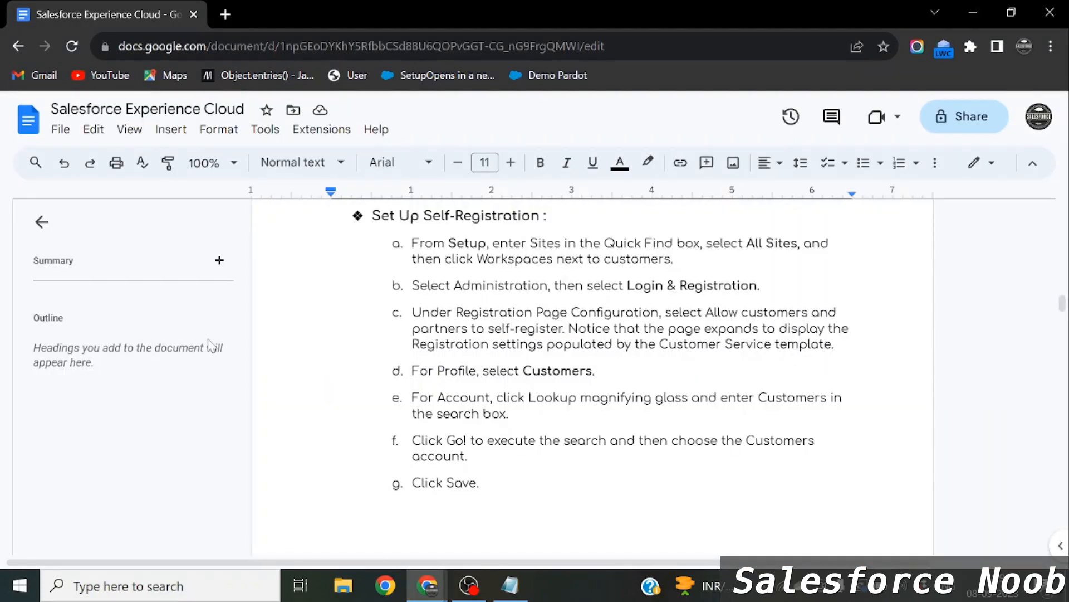
pyautogui.hotkey('alt', 'Tab')
pyautogui.hotkey('alt', 'Tab')
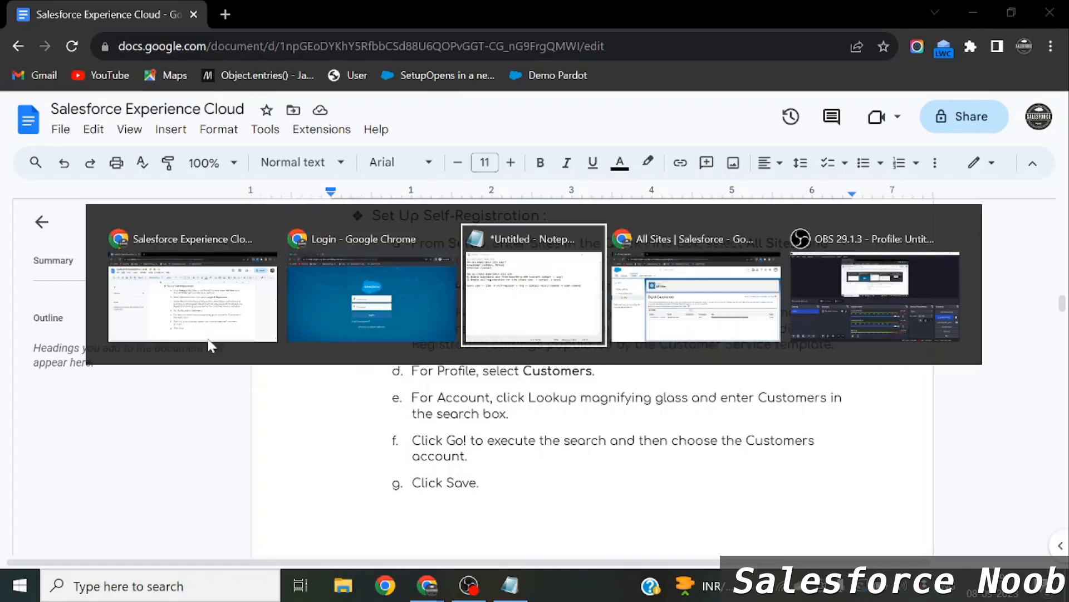
pyautogui.moveTo(437, 265); pyautogui.dragTo(927, 265)
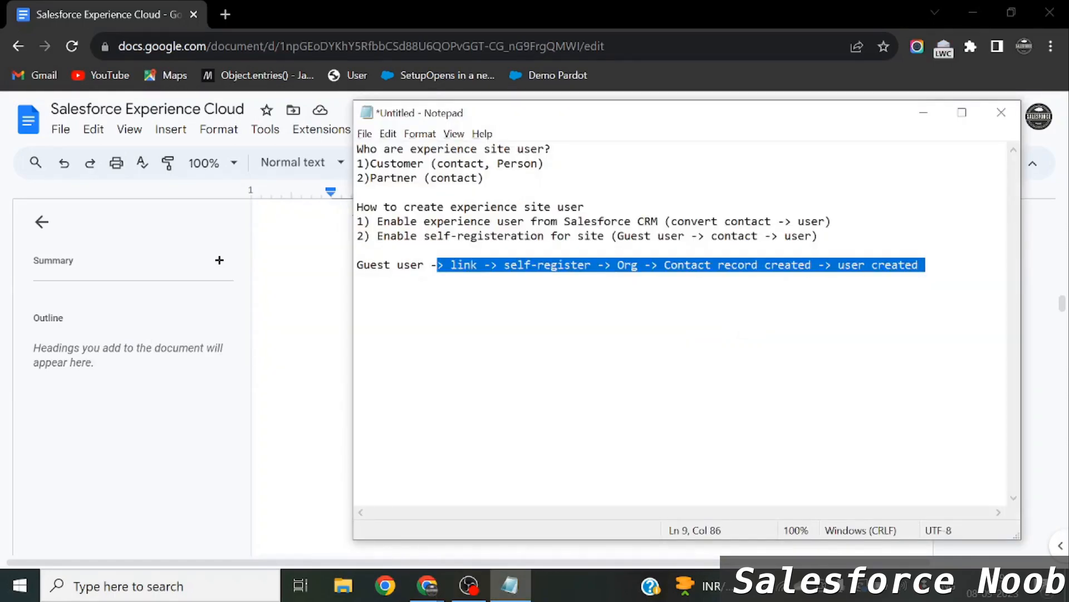
pyautogui.hotkey('alt', 'Tab')
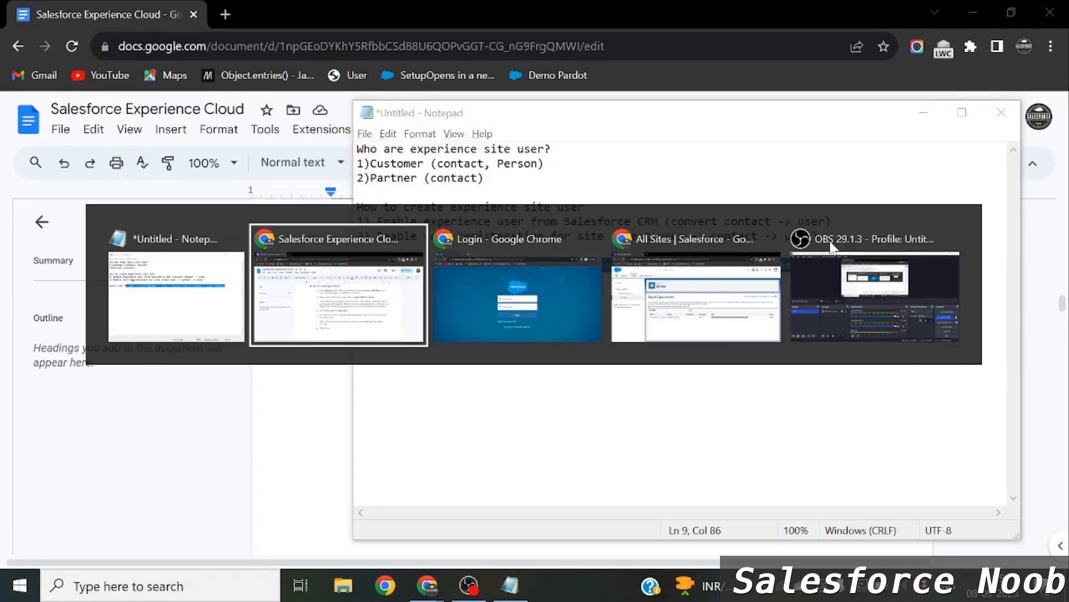
pyautogui.press('Tab')
pyautogui.press('Tab')
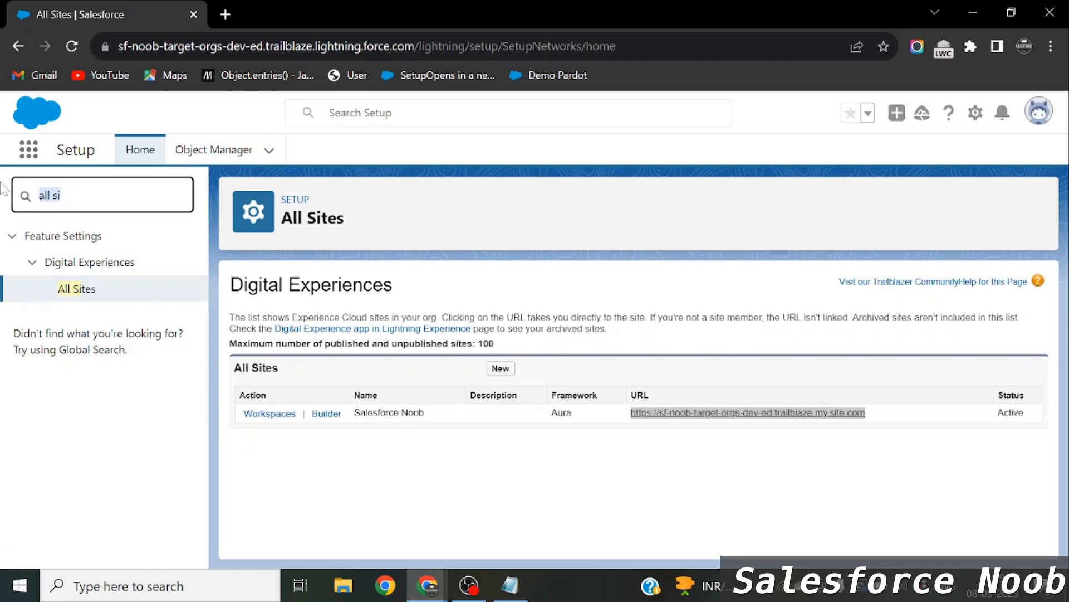
# Open Digital Experiences Settings via 'digit' and check the standard external profiles self-registration option.
pyautogui.write('digit')
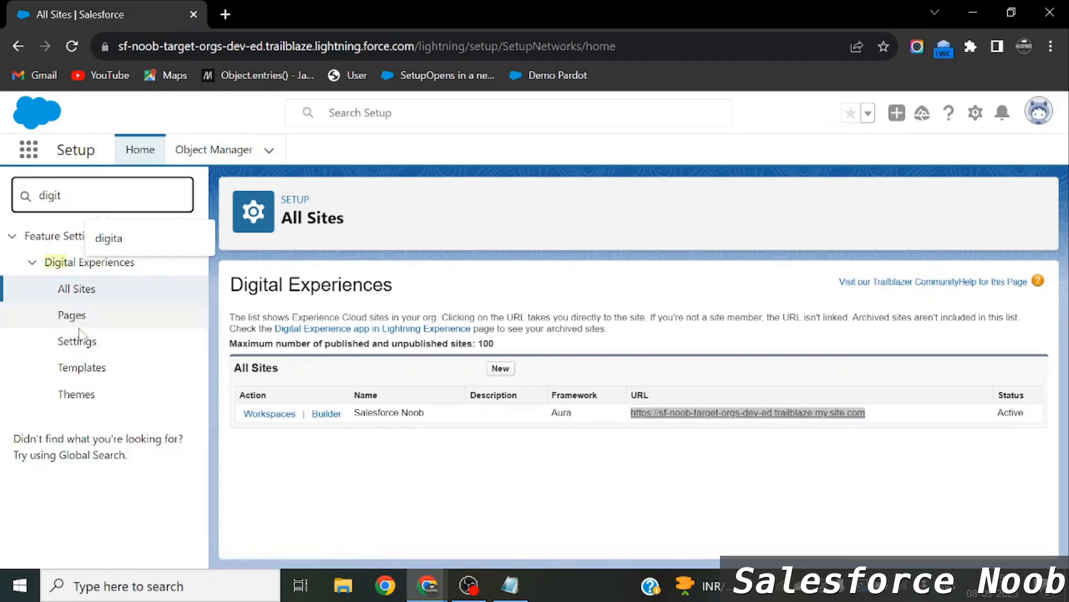
pyautogui.click(78, 340)
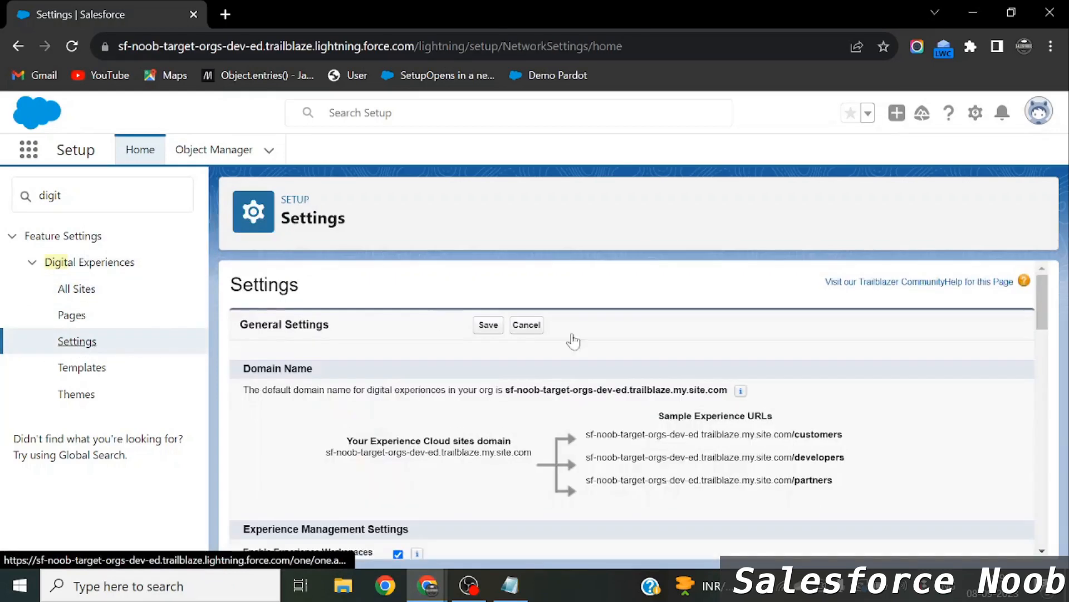
pyautogui.scroll(-7, 573, 341)
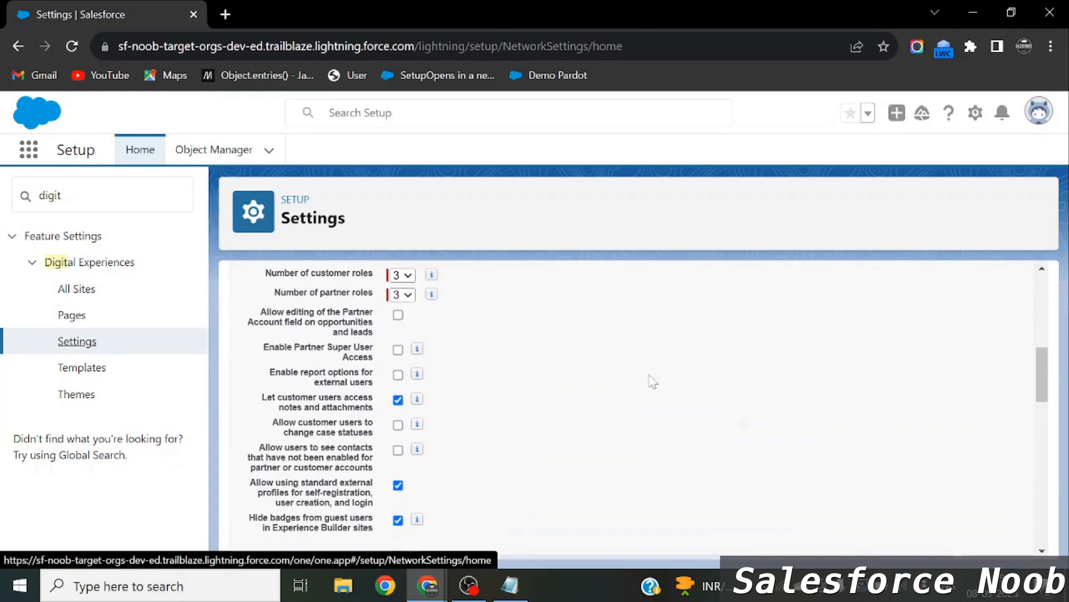
pyautogui.scroll(-2, 650, 379)
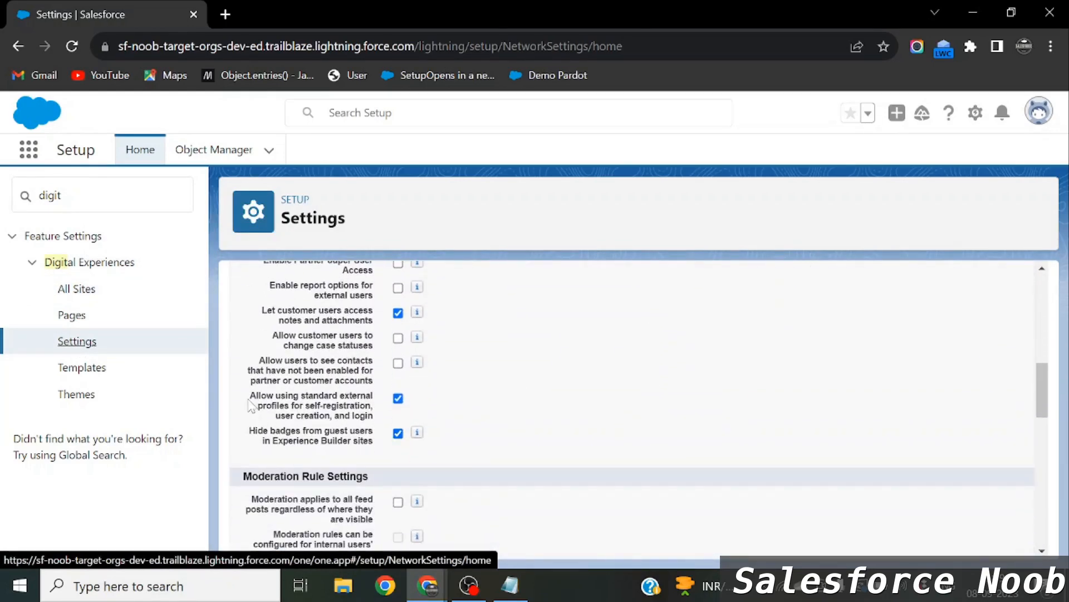
pyautogui.moveTo(249, 401); pyautogui.dragTo(385, 415)
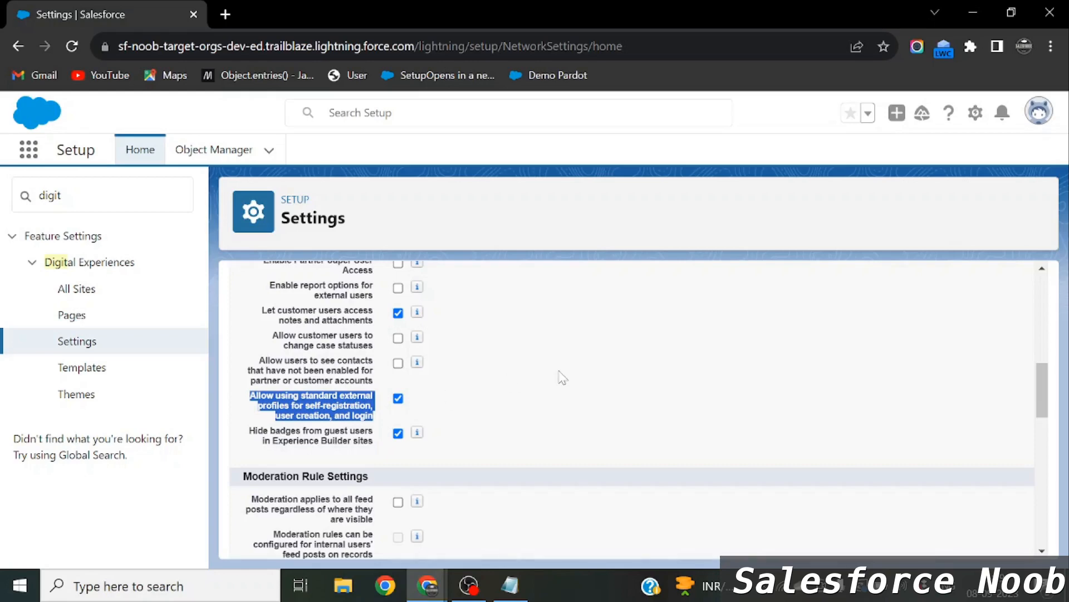
pyautogui.click(461, 382)
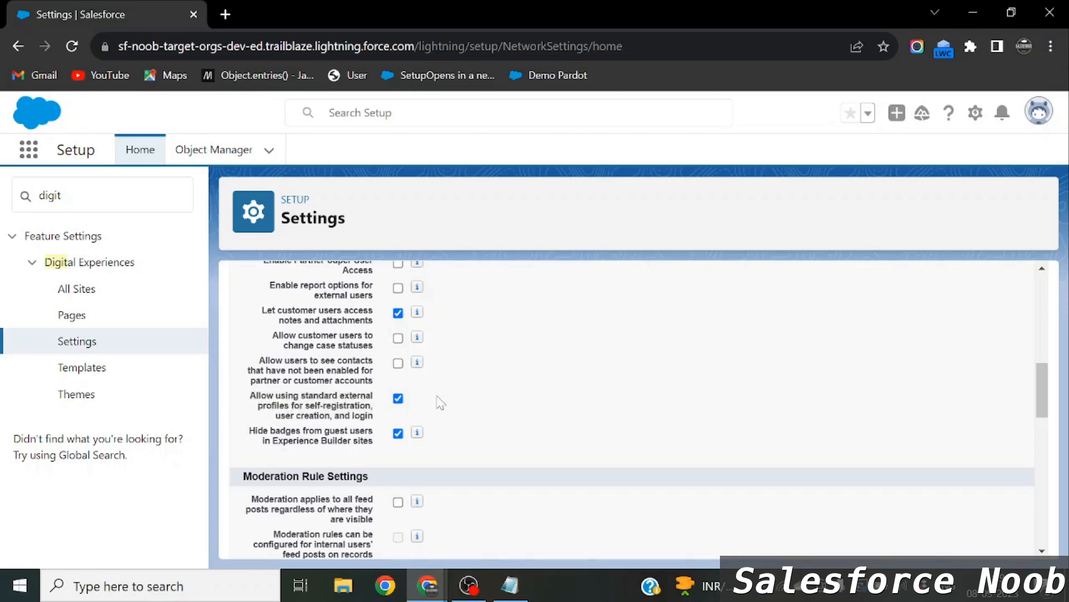
pyautogui.hotkey('alt', 'Tab')
pyautogui.hotkey('alt', 'Tab')
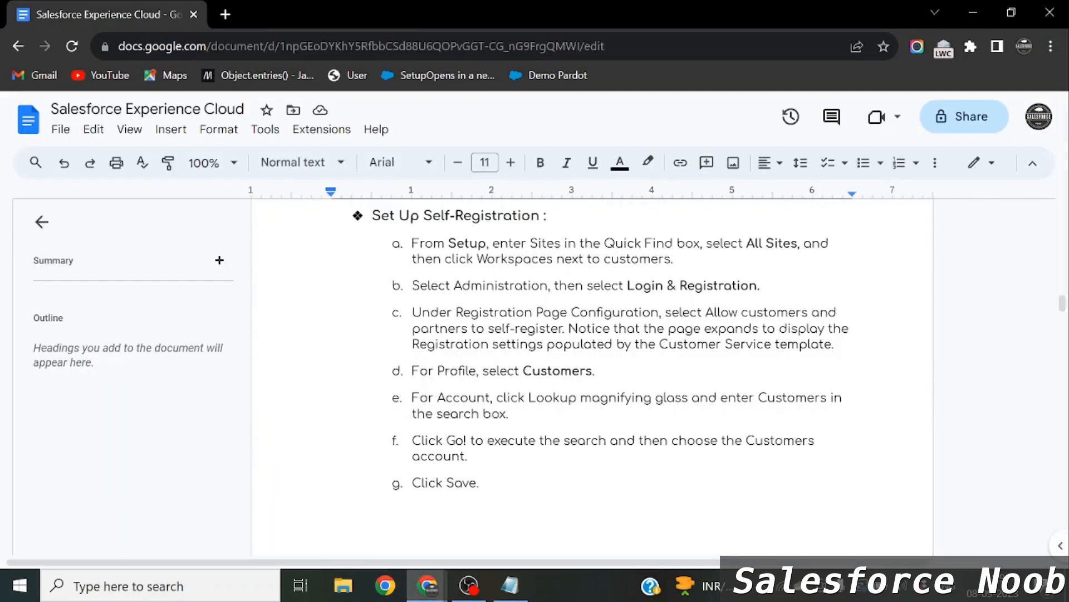
pyautogui.scroll(1, 600, 358)
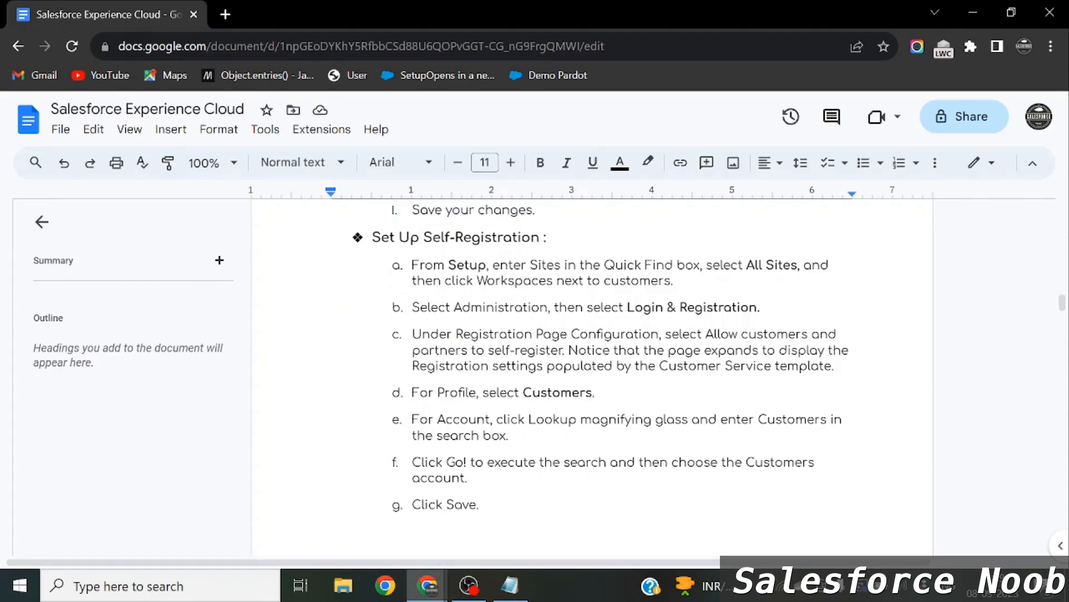
pyautogui.doubleClick(755, 264)
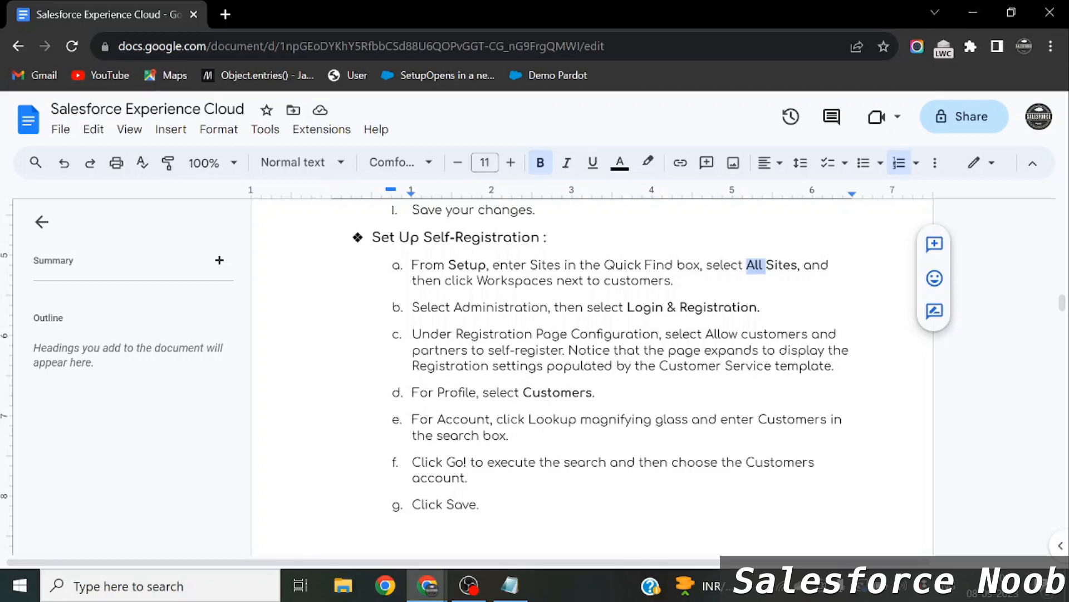
pyautogui.doubleClick(515, 281)
pyautogui.hotkey('alt', 'Tab')
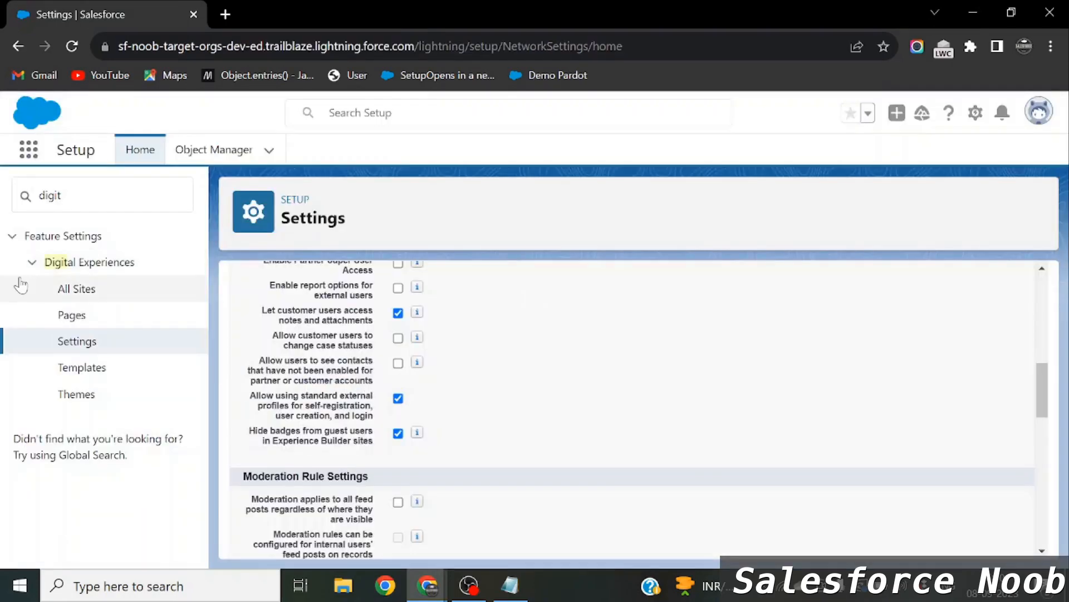
# Open the Salesforce Noob site's Workspaces from the All Sites list.
pyautogui.click(74, 290)
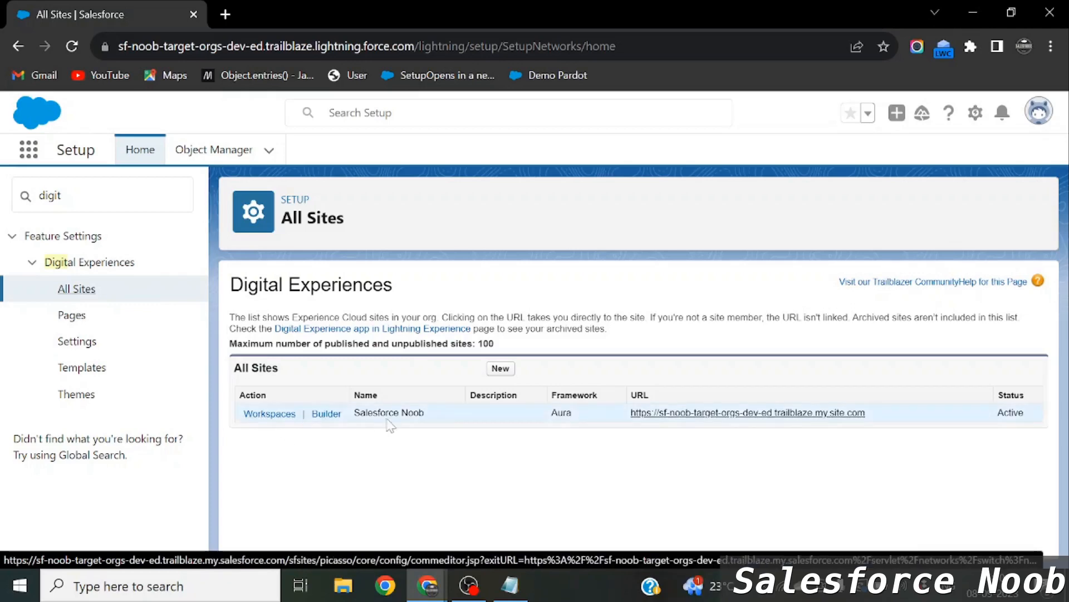
pyautogui.click(273, 417)
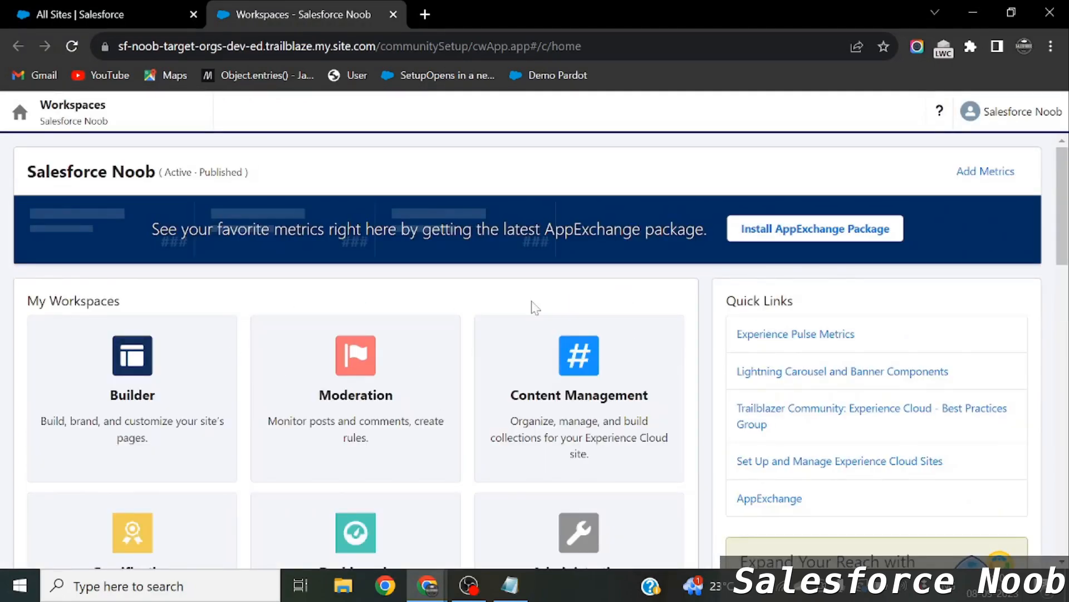
pyautogui.scroll(-1, 532, 303)
pyautogui.scroll(-2, 642, 328)
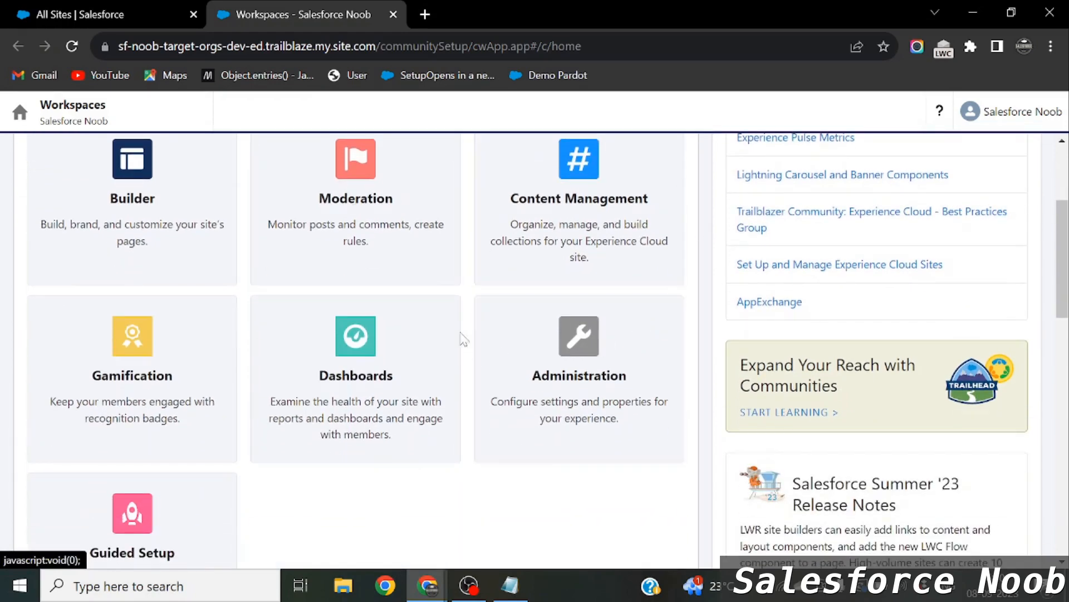
pyautogui.scroll(2, 154, 243)
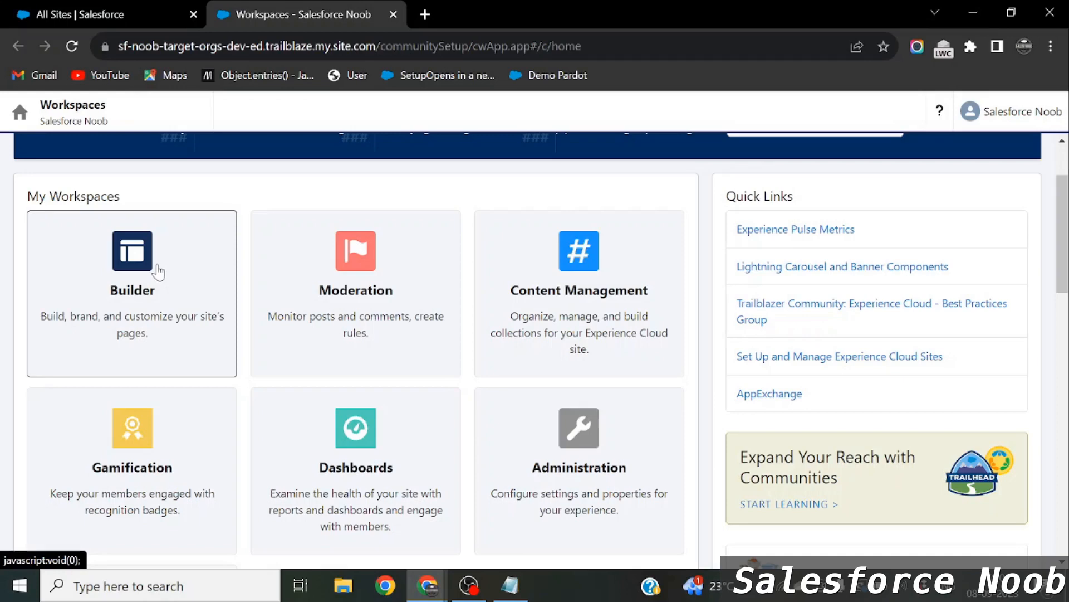
# Open Administration > Login & Registration and compare it with the incognito login page.
pyautogui.click(587, 487)
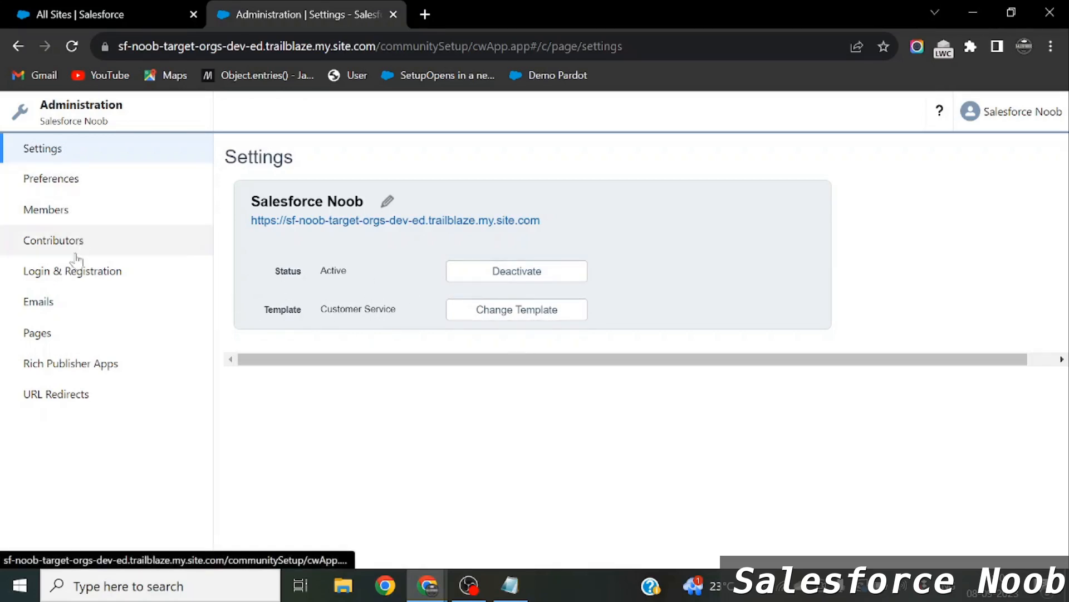
pyautogui.click(104, 287)
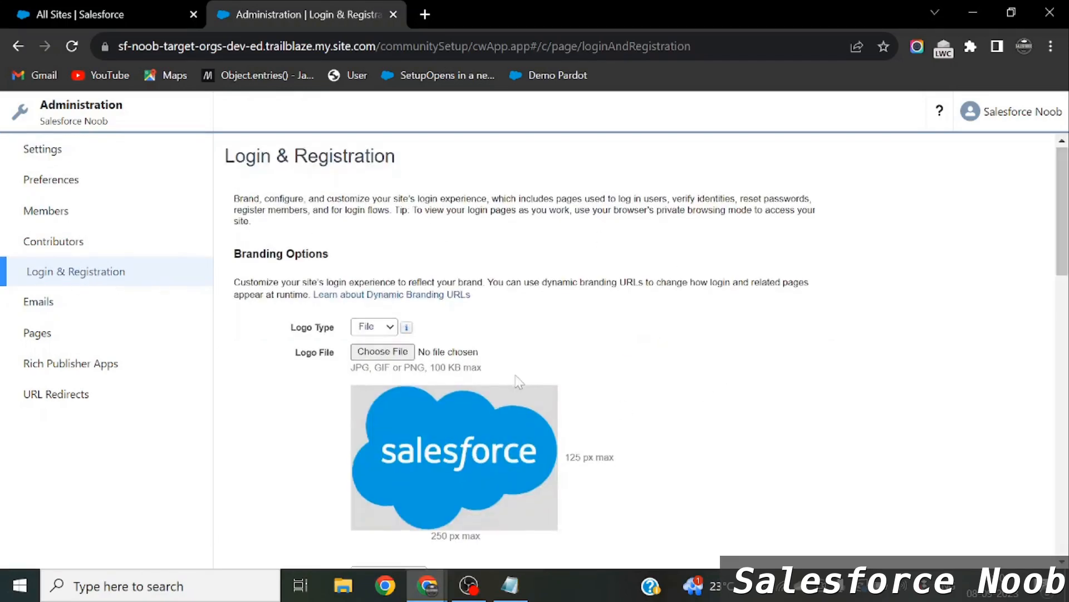
pyautogui.scroll(-4, 517, 381)
pyautogui.scroll(2, 573, 334)
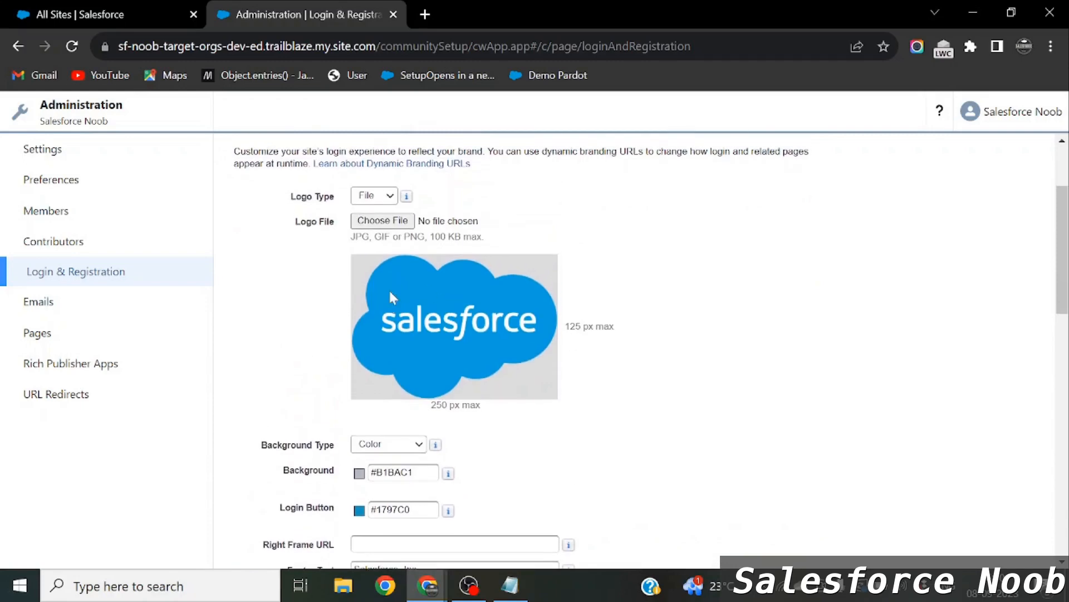
pyautogui.hotkey('alt', 'Tab')
pyautogui.hotkey('alt', 'Tab')
pyautogui.hotkey('alt', 'Tab')
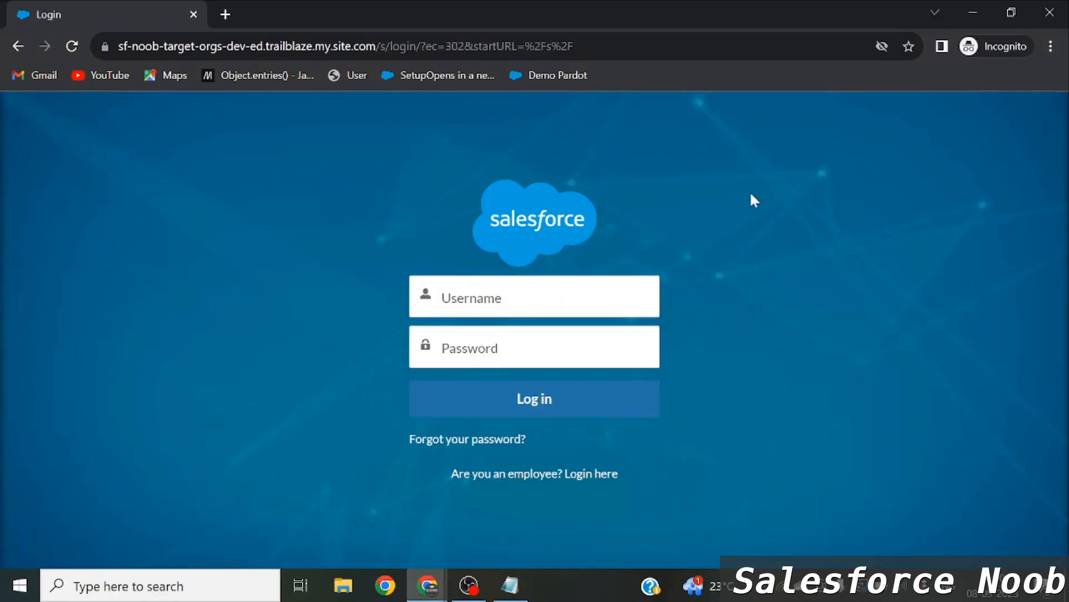
pyautogui.hotkey('alt', 'Tab')
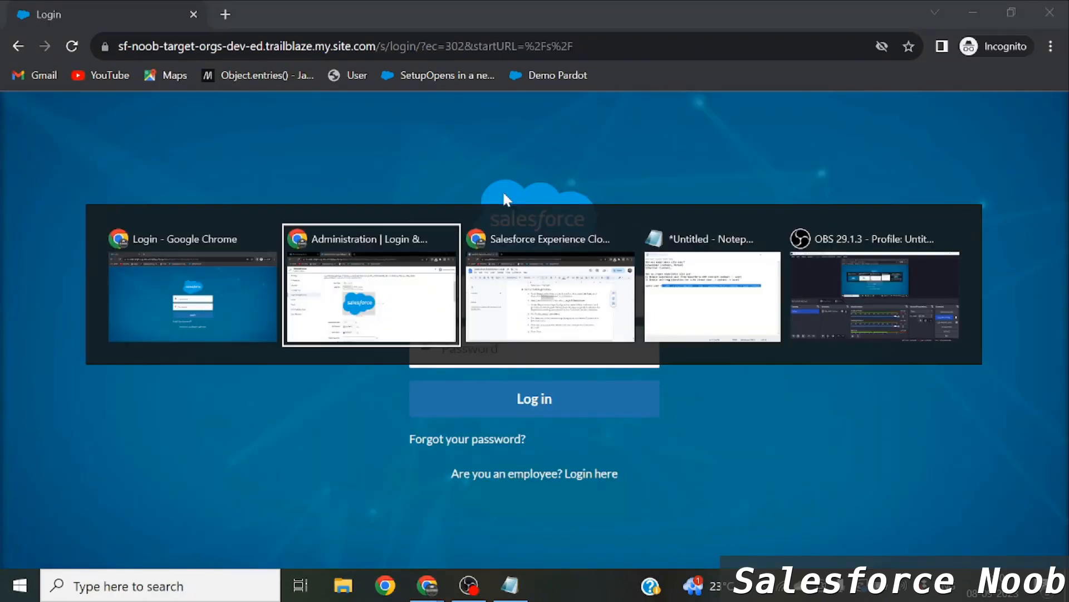
# Keep Login Page Type as Experience Builder Page, then scroll to Registration Page Configuration.
pyautogui.scroll(-3, 473, 351)
pyautogui.scroll(-3, 475, 355)
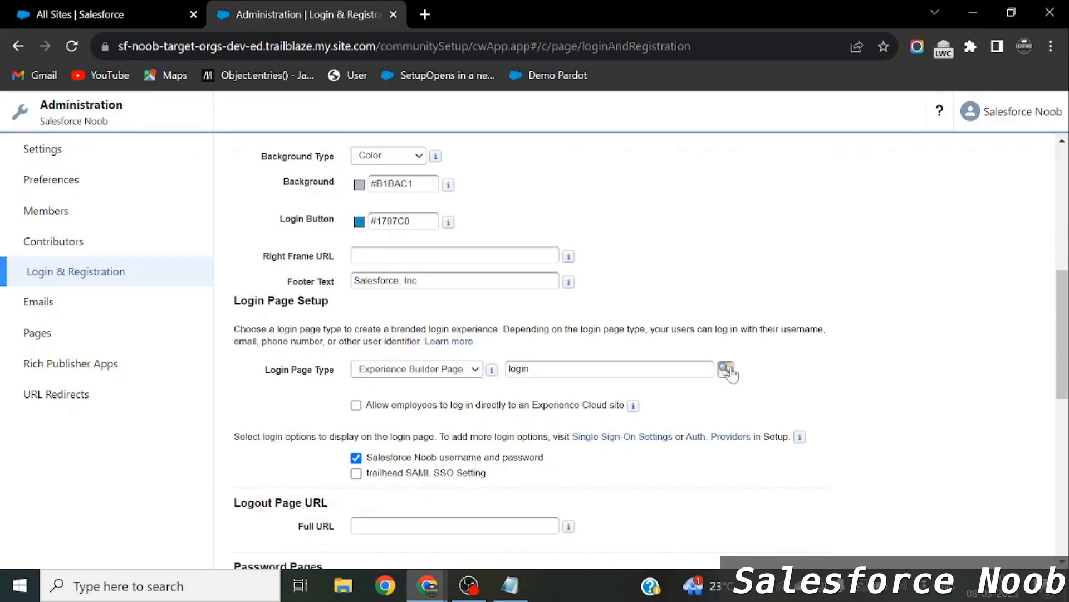
pyautogui.click(475, 370)
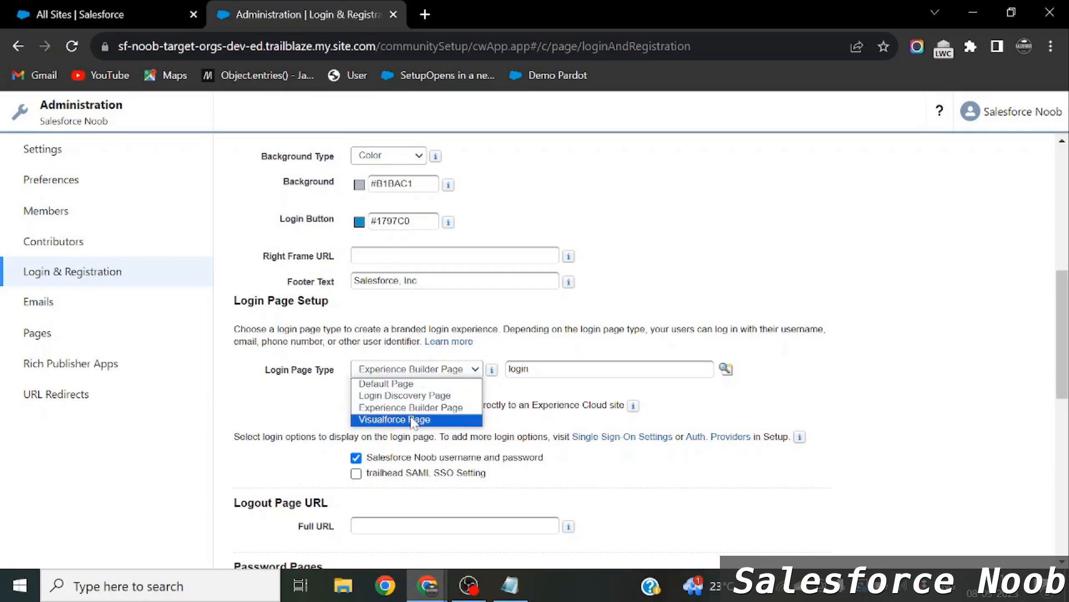
pyautogui.click(612, 368)
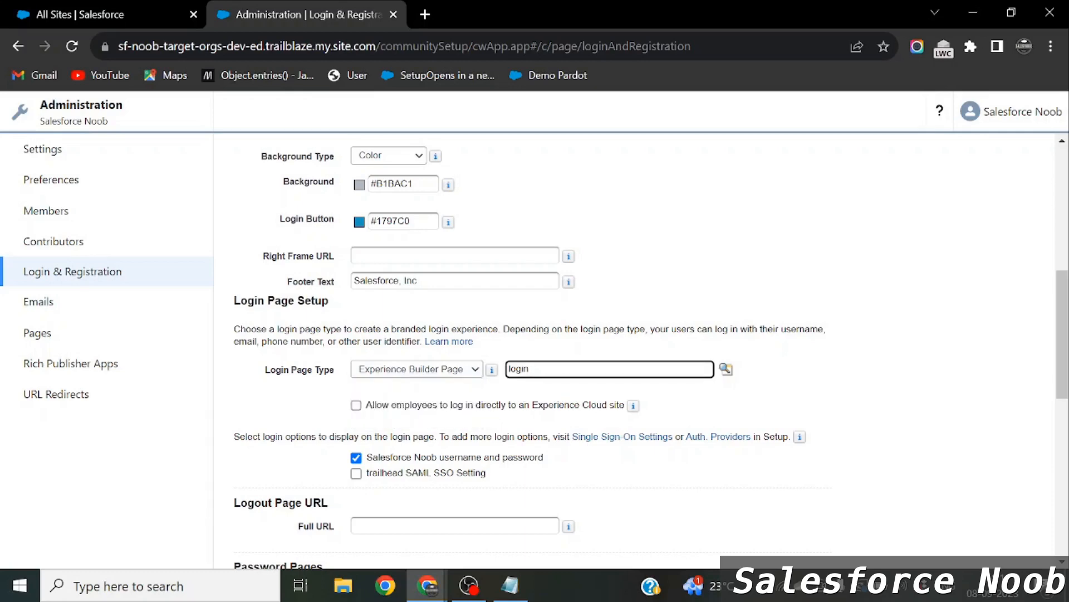
pyautogui.hotkey('alt', 'Tab')
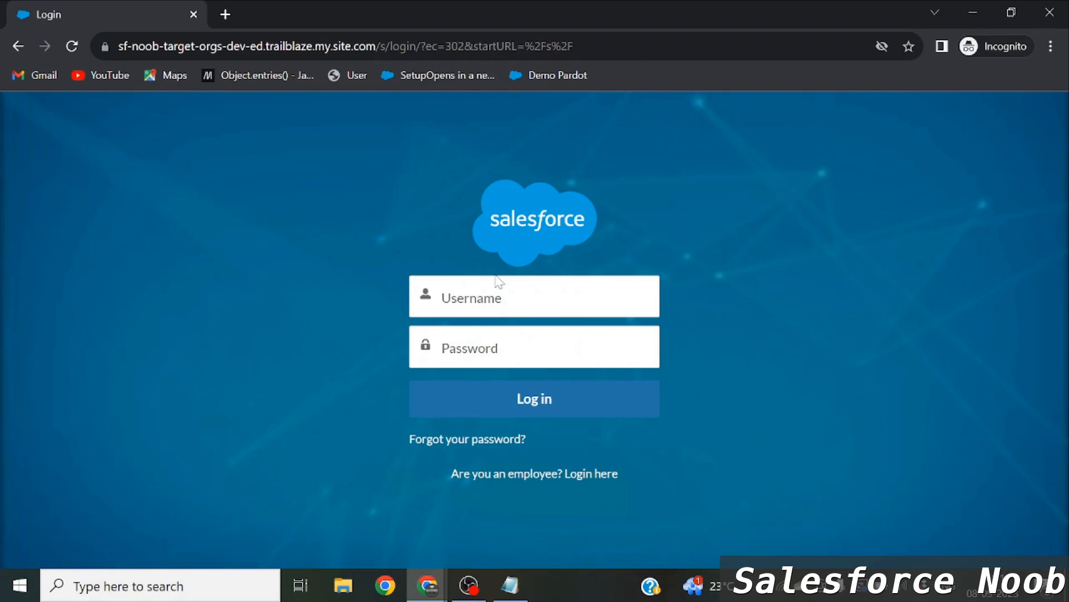
pyautogui.hotkey('alt', 'Tab')
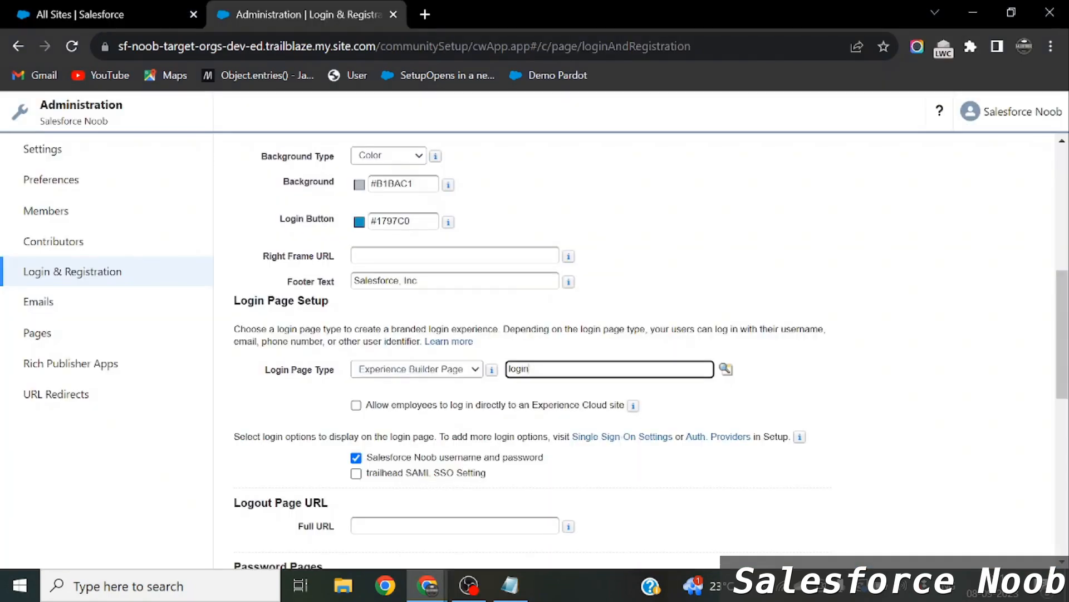
pyautogui.scroll(-3, 517, 299)
pyautogui.scroll(-4, 517, 299)
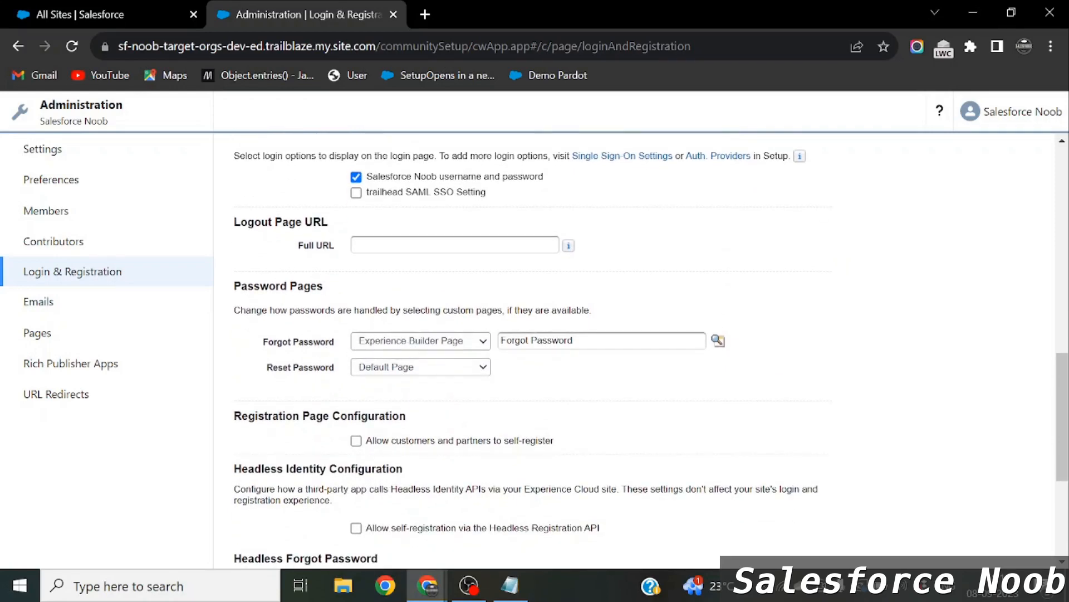
# Check 'Allow customers and partners to self-register' with Experience Builder Page as registration page.
pyautogui.scroll(-1, 532, 346)
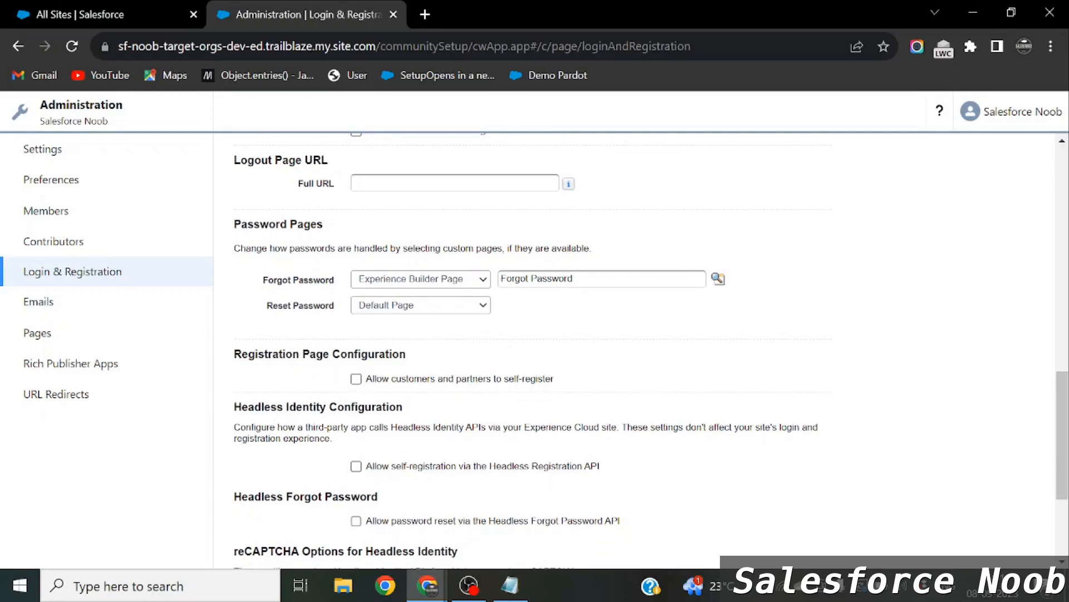
pyautogui.moveTo(234, 354); pyautogui.dragTo(410, 360)
pyautogui.click(419, 359)
pyautogui.click(356, 379)
pyautogui.scroll(-1, 506, 400)
pyautogui.scroll(-1, 507, 400)
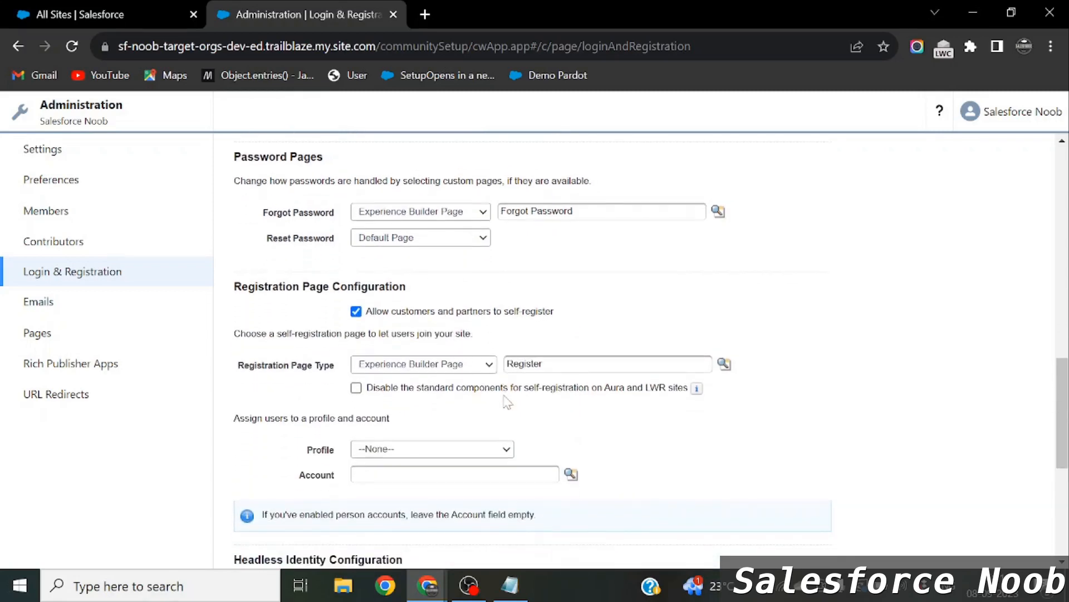
pyautogui.click(426, 365)
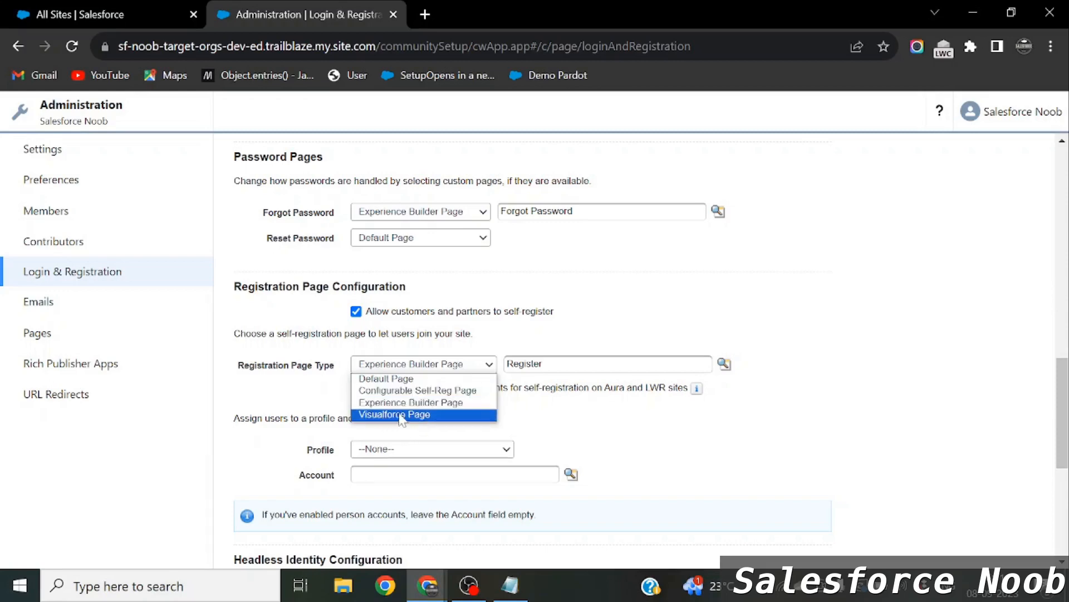
pyautogui.click(442, 403)
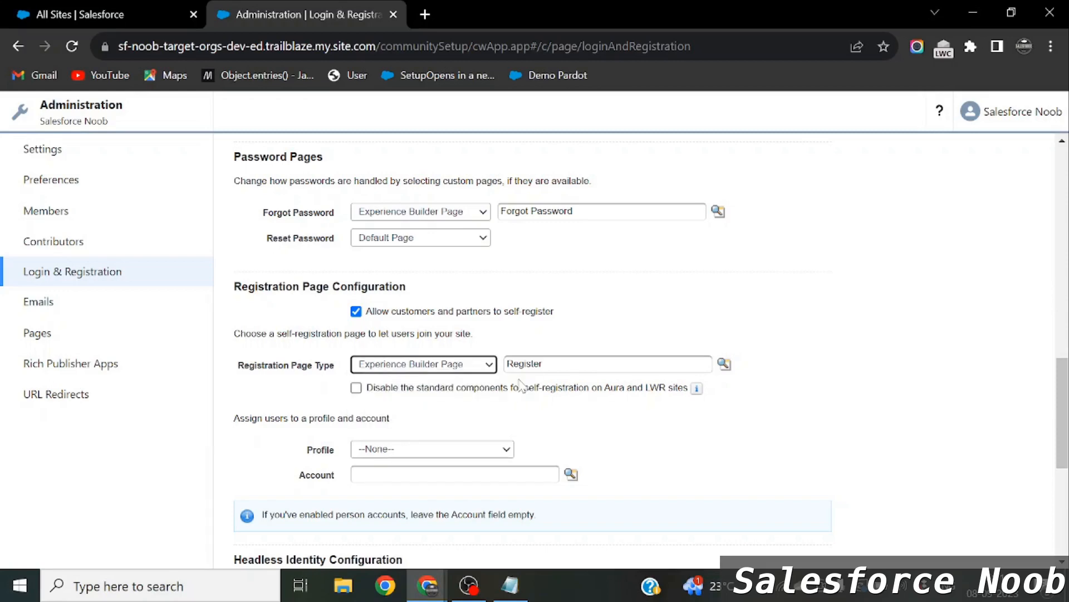
# Assign new self-registered users the Customer Community User profile.
pyautogui.scroll(-2, 273, 351)
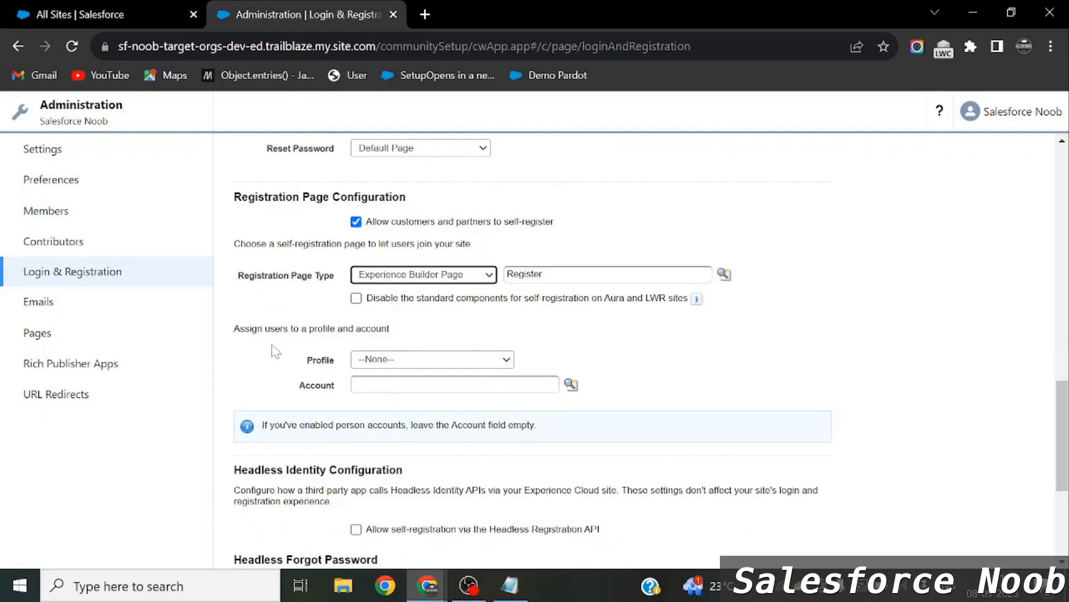
pyautogui.moveTo(240, 330); pyautogui.dragTo(325, 341)
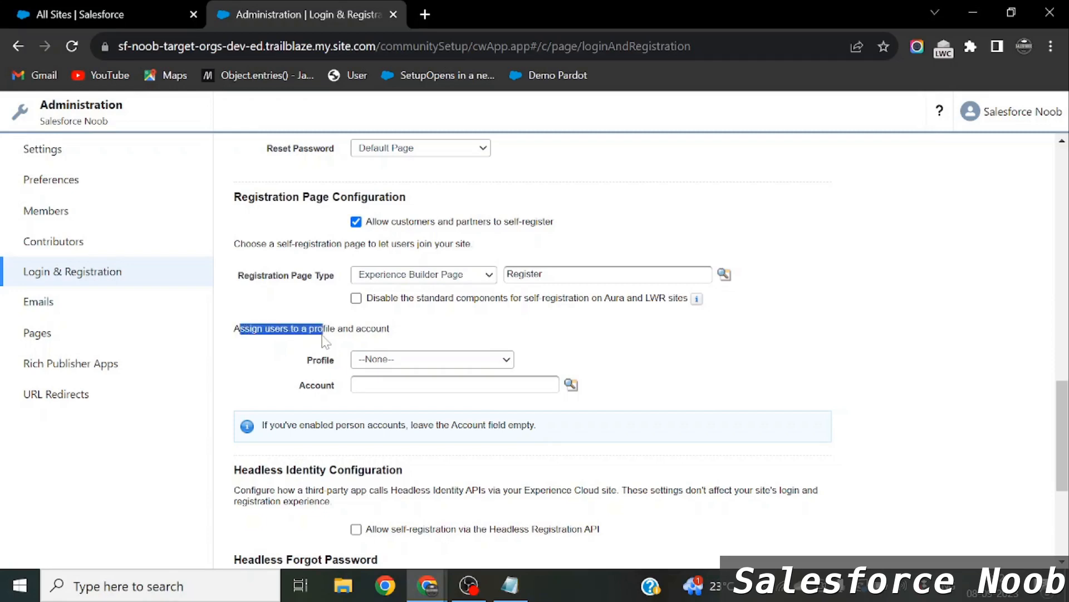
pyautogui.click(339, 341)
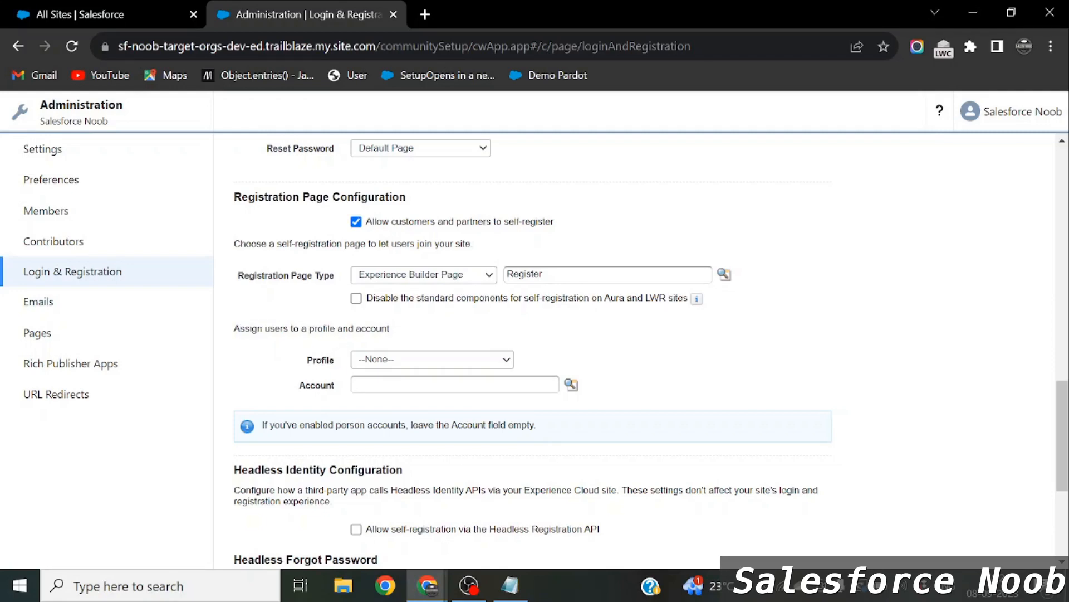
pyautogui.click(412, 361)
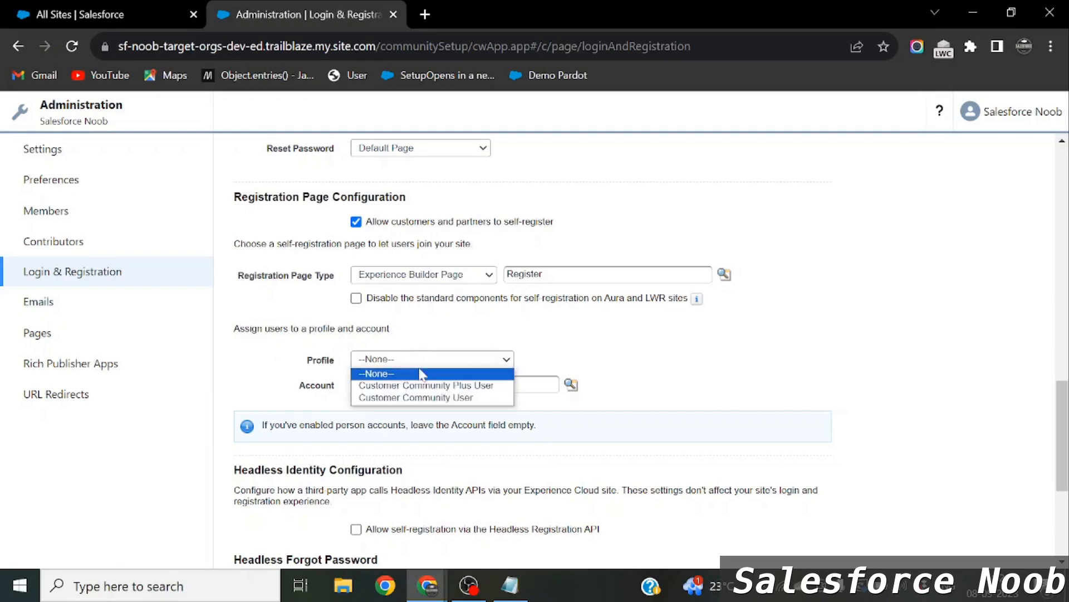
pyautogui.click(305, 377)
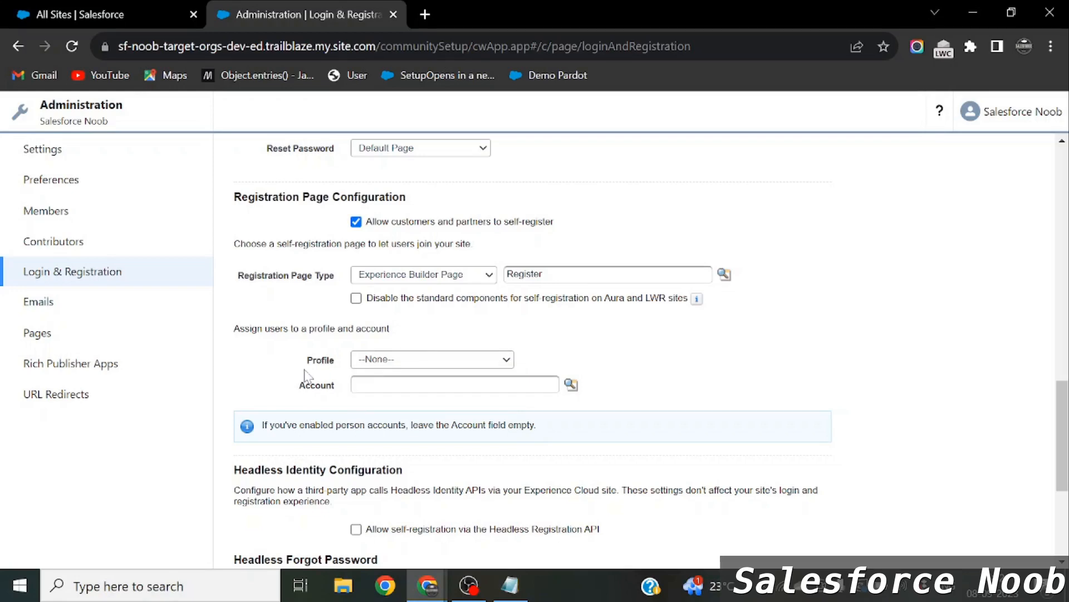
pyautogui.click(406, 363)
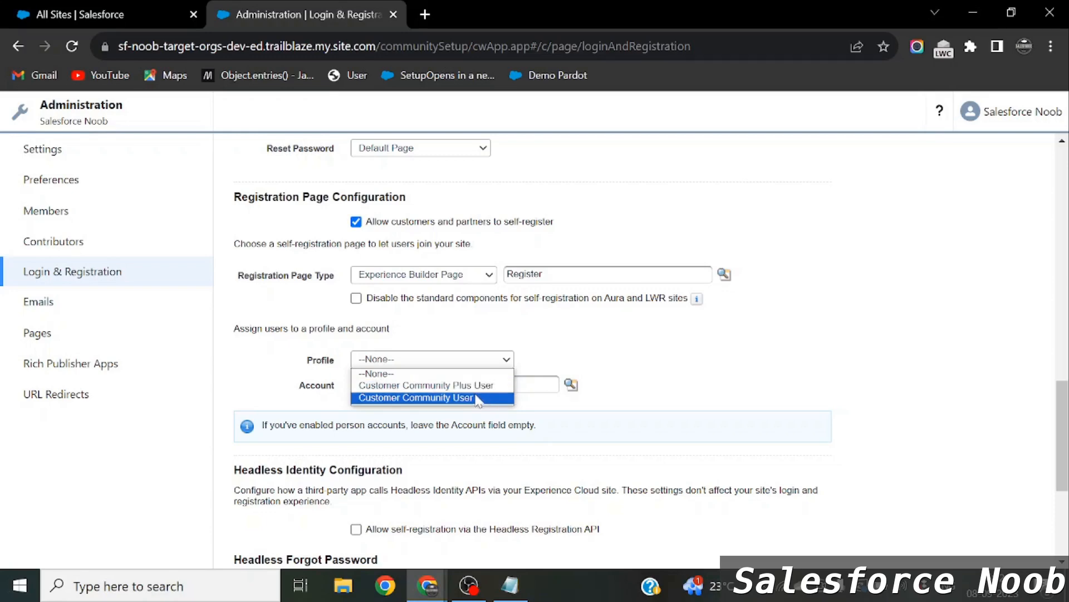
pyautogui.click(458, 399)
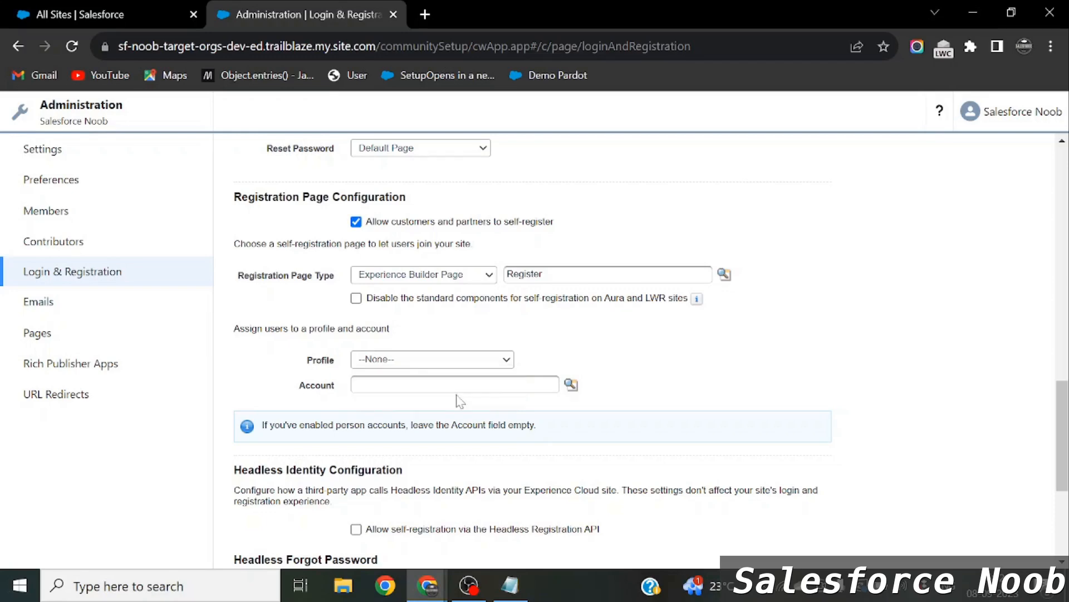
pyautogui.hotkey('alt', 'Tab')
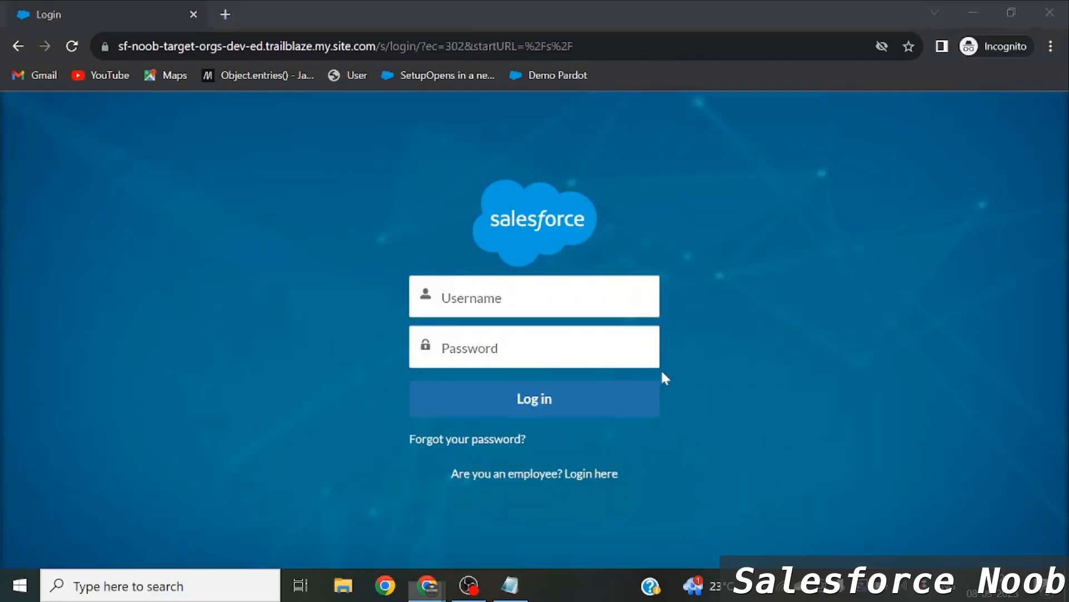
# Insert 'Account ->' after 'Org ->' in the Notepad self-registration flow line.
pyautogui.hotkey('alt', 'Tab')
pyautogui.press('Tab')
pyautogui.press('Tab')
pyautogui.click(711, 265)
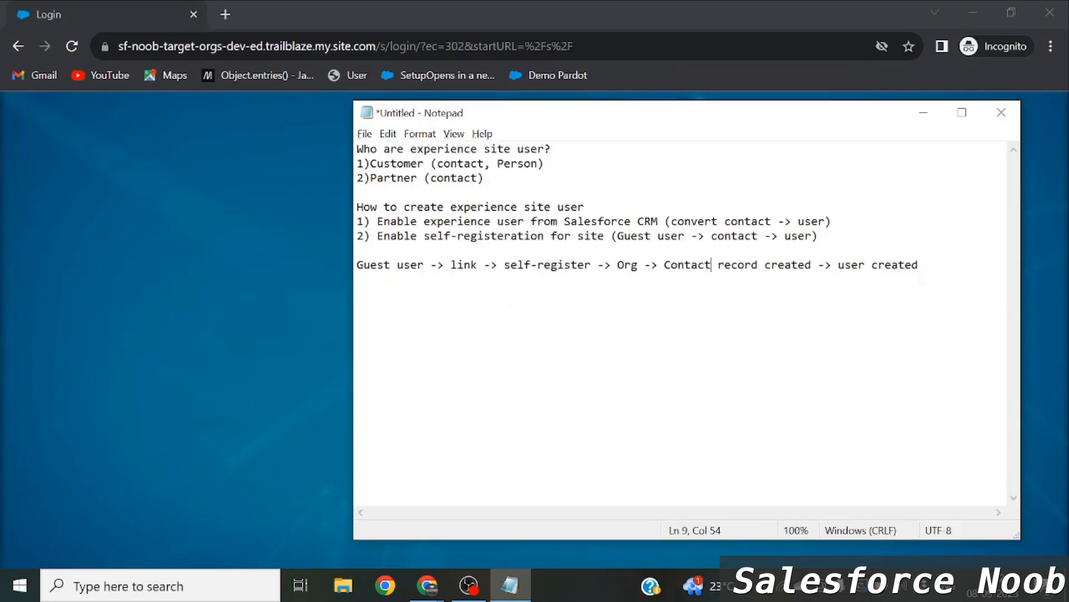
pyautogui.moveTo(530, 265); pyautogui.dragTo(571, 266)
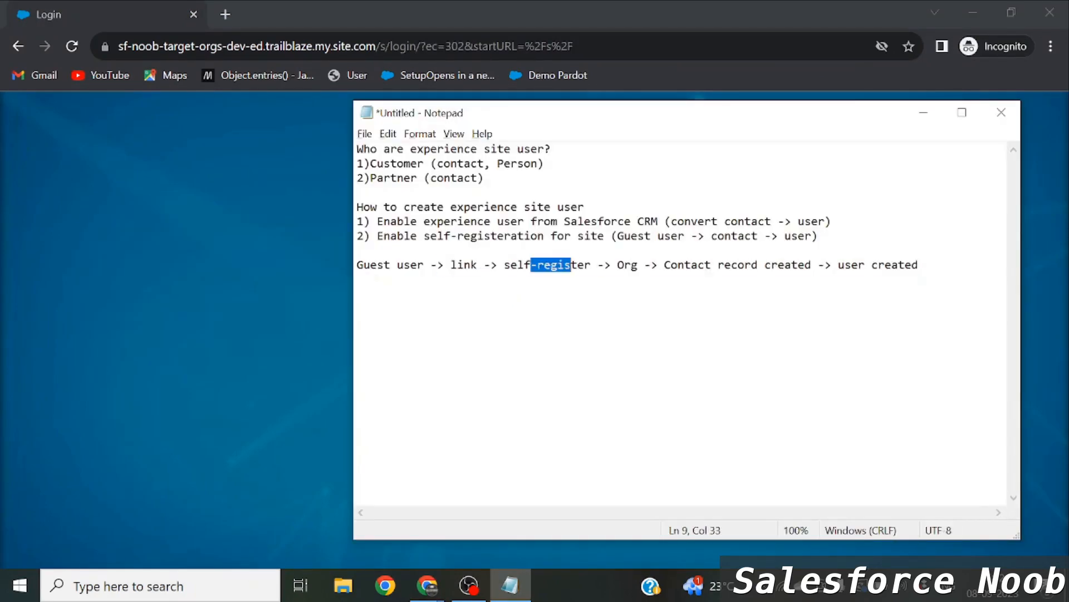
pyautogui.click(658, 265)
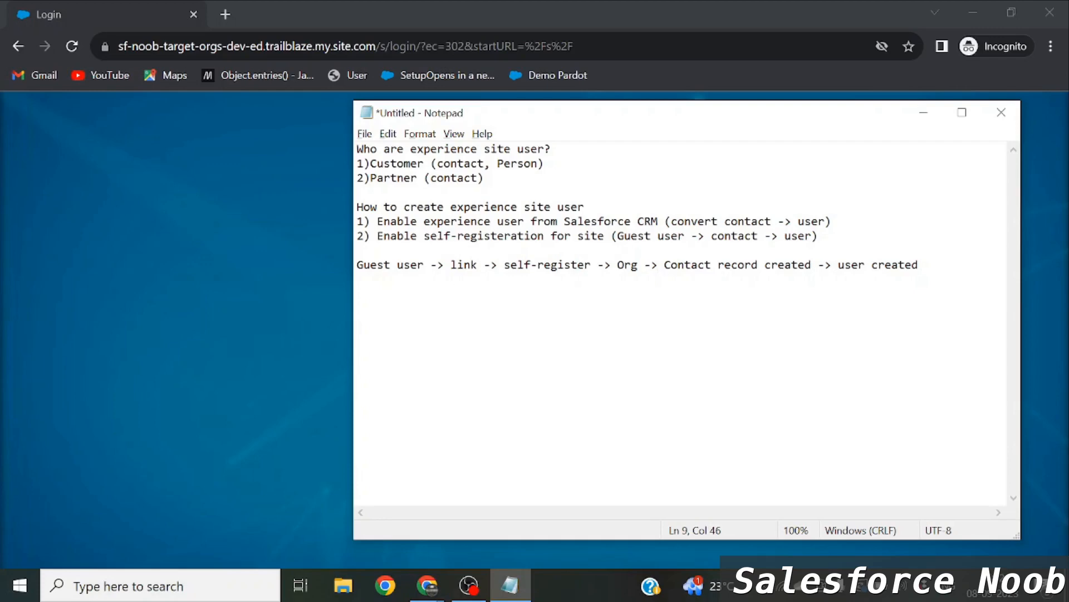
pyautogui.write('Account')
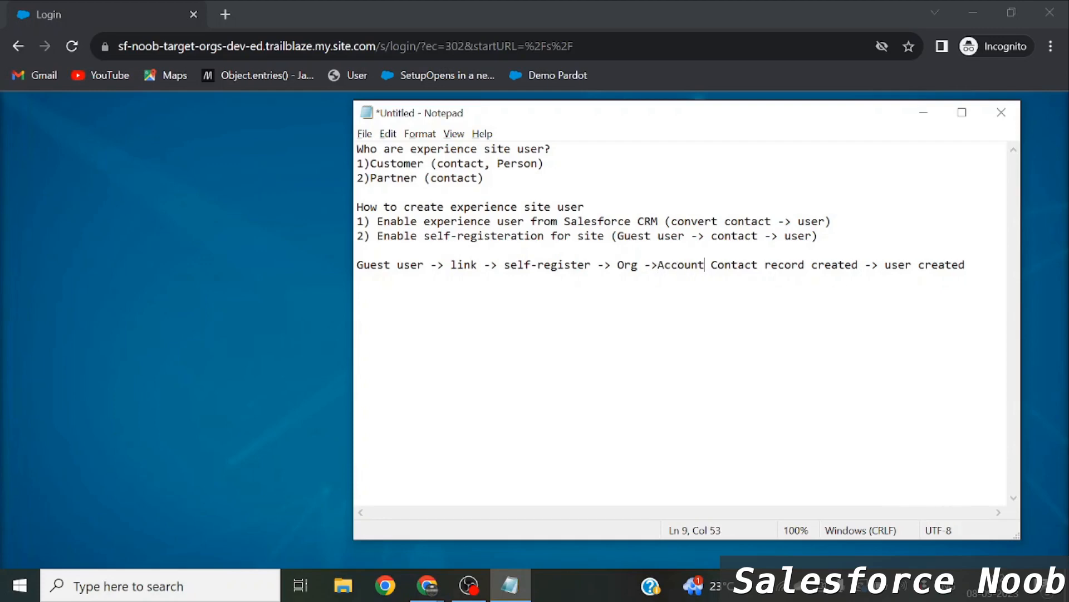
pyautogui.write(' ->')
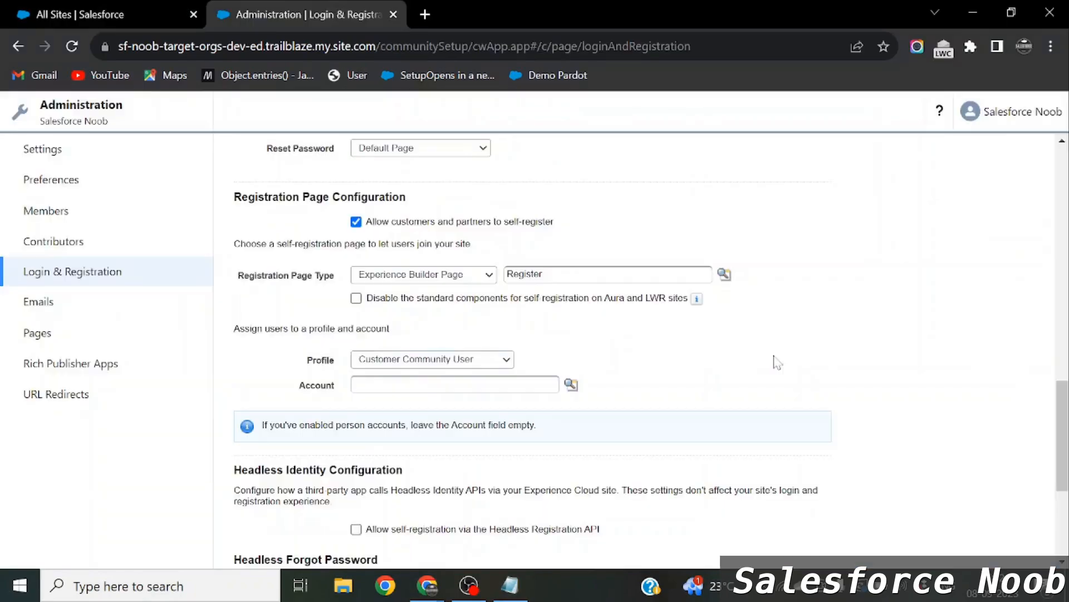
# Search the Experience Workspaces Account lookup for 'Sa', then return to the All Sites page.
pyautogui.doubleClick(323, 386)
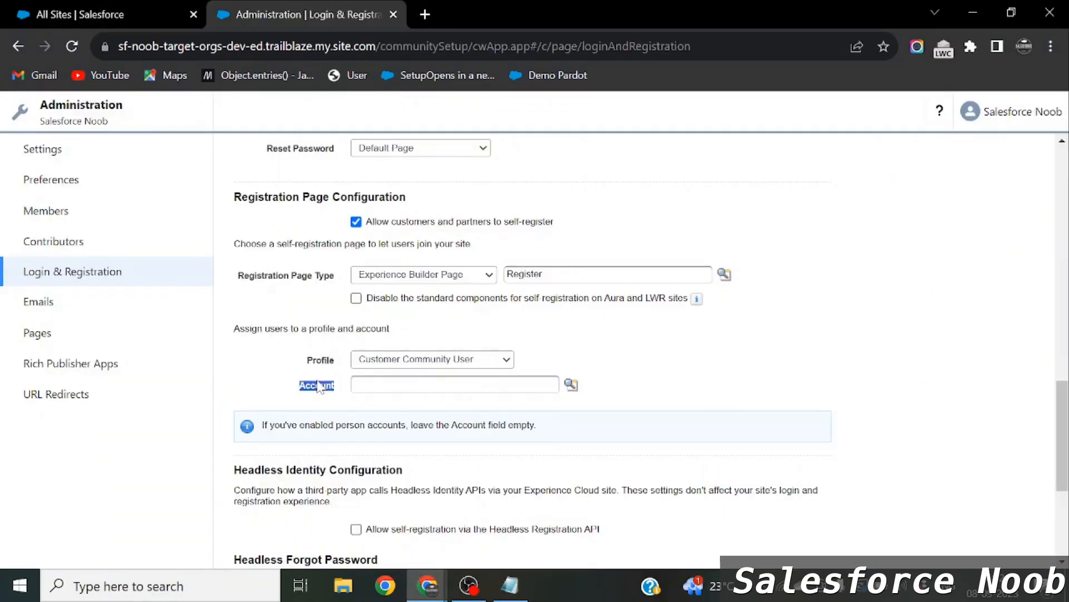
pyautogui.click(571, 385)
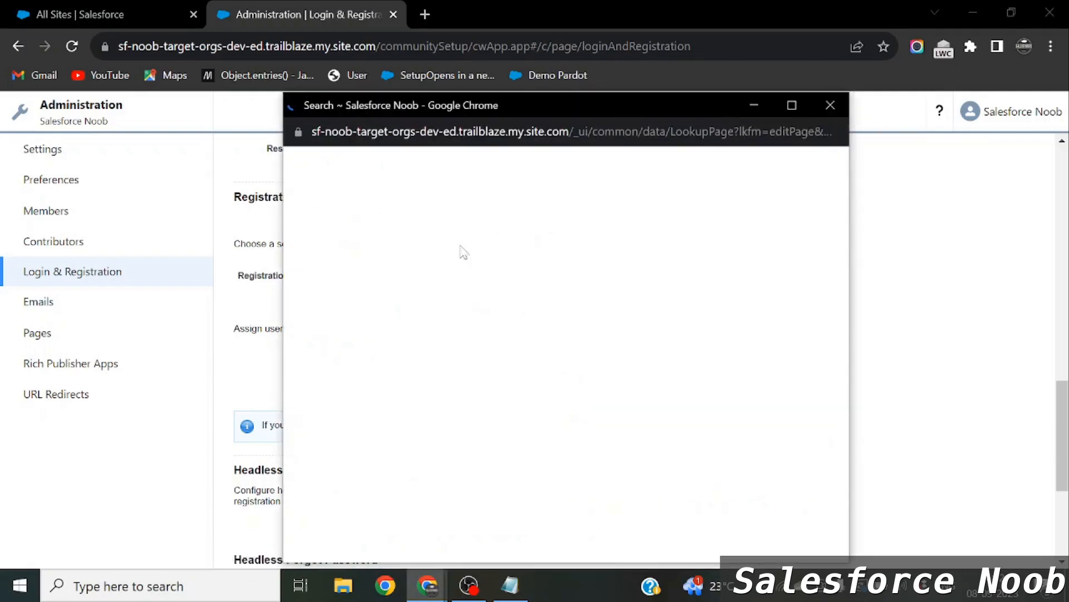
pyautogui.click(374, 192)
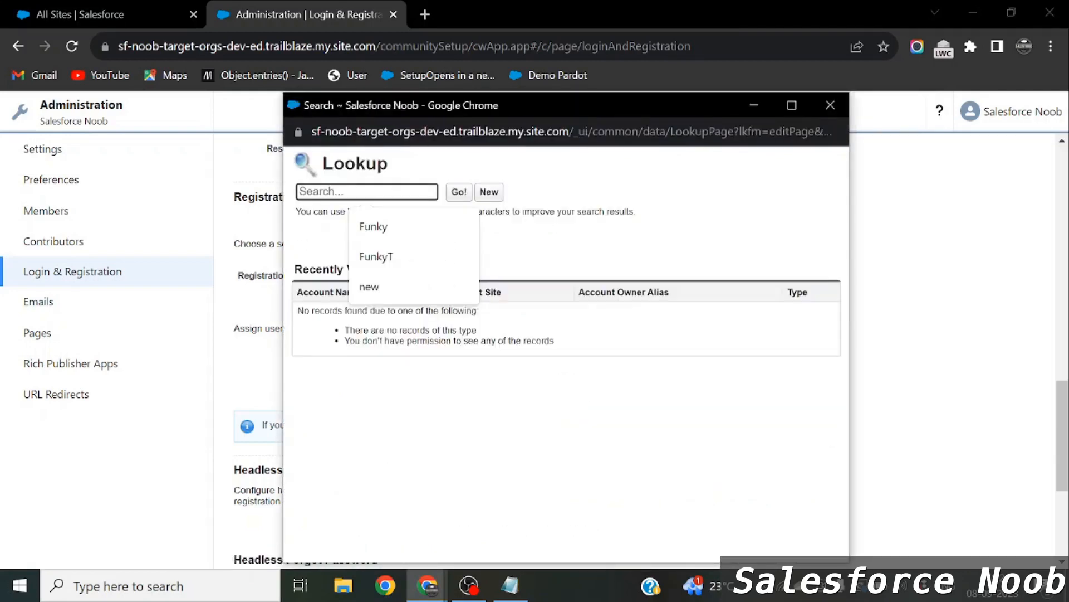
pyautogui.write('Sa')
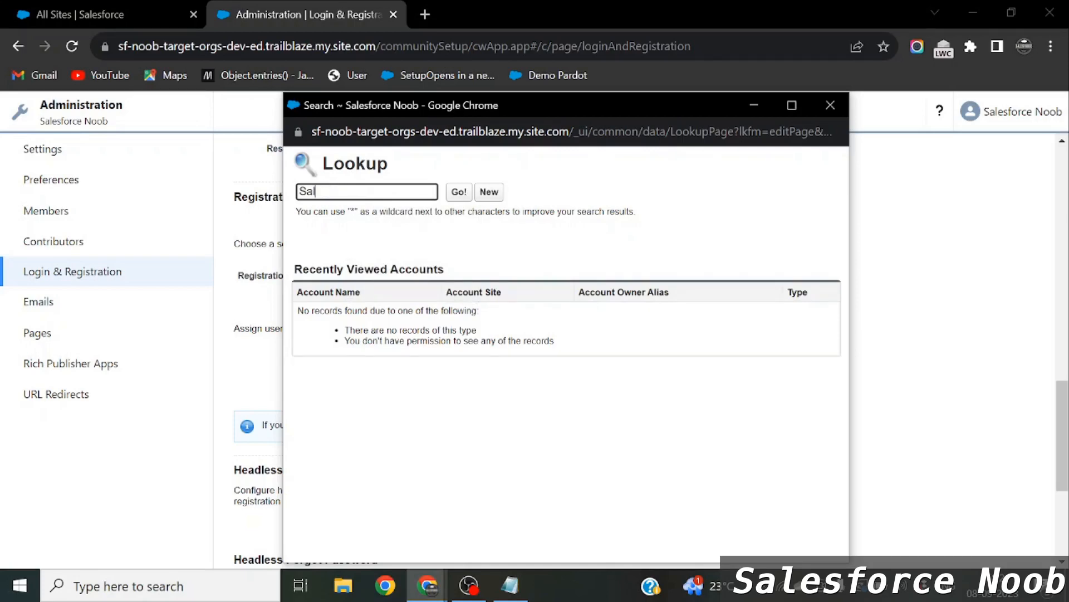
pyautogui.click(78, 14)
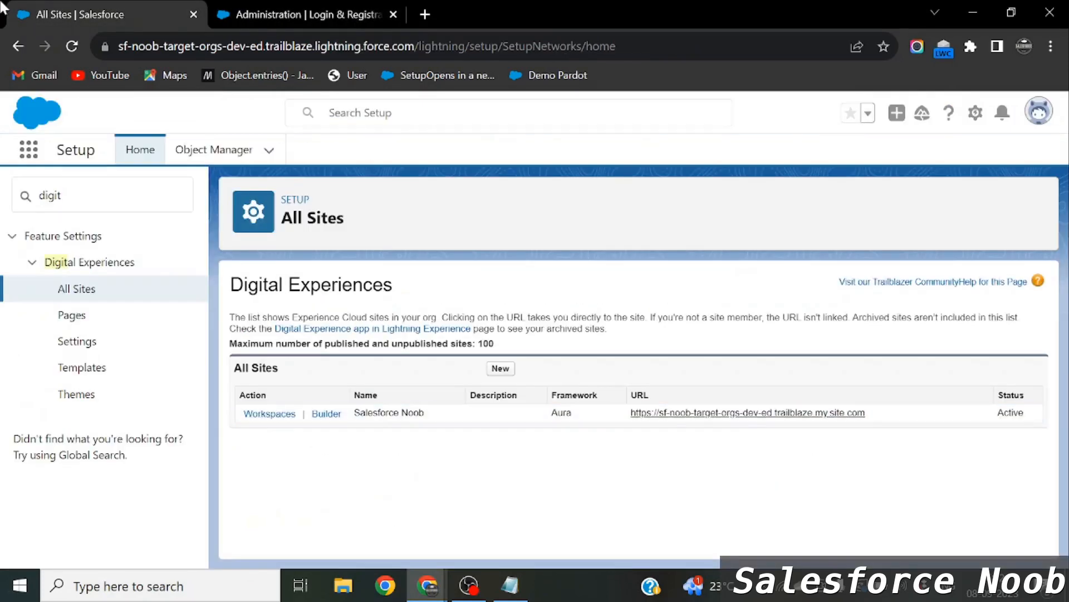
# Find 'Sal' in the App Launcher and open the Sales app.
pyautogui.click(30, 150)
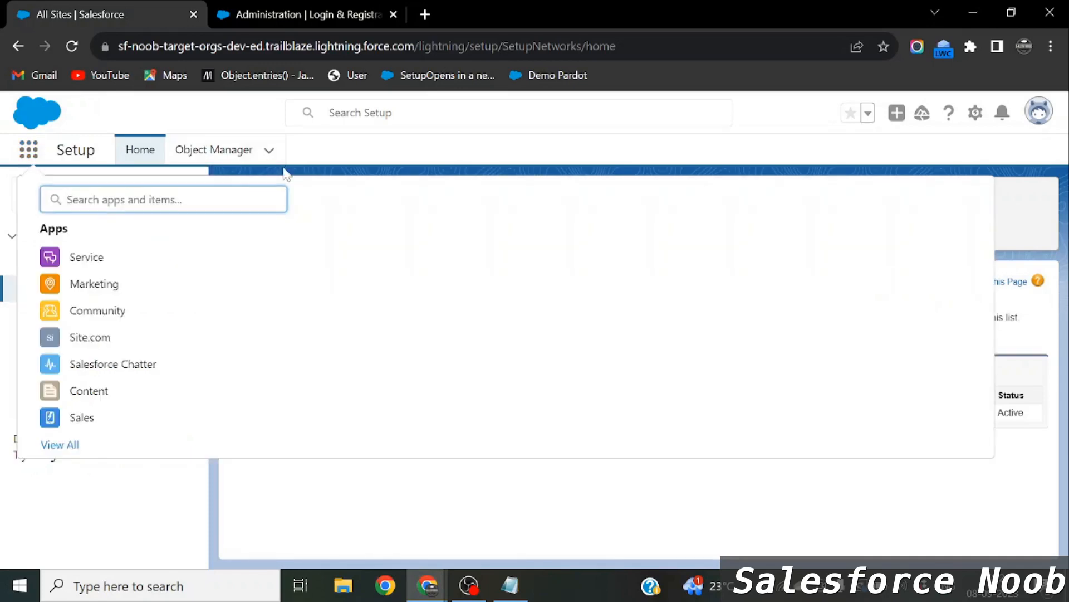
pyautogui.write('S')
pyautogui.press('BackSpace')
pyautogui.write('Sal')
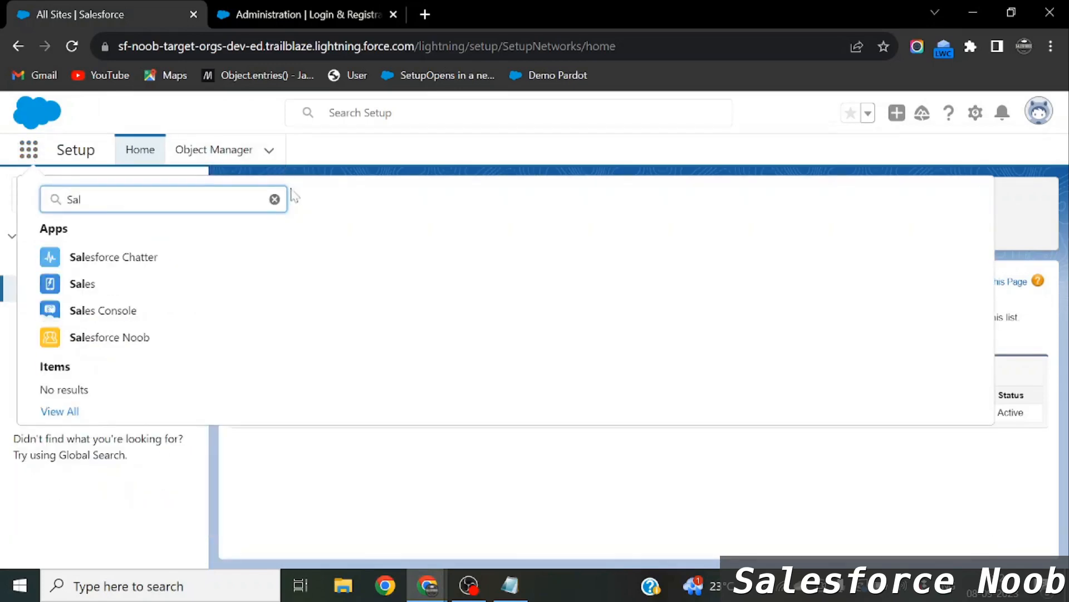
pyautogui.click(132, 286)
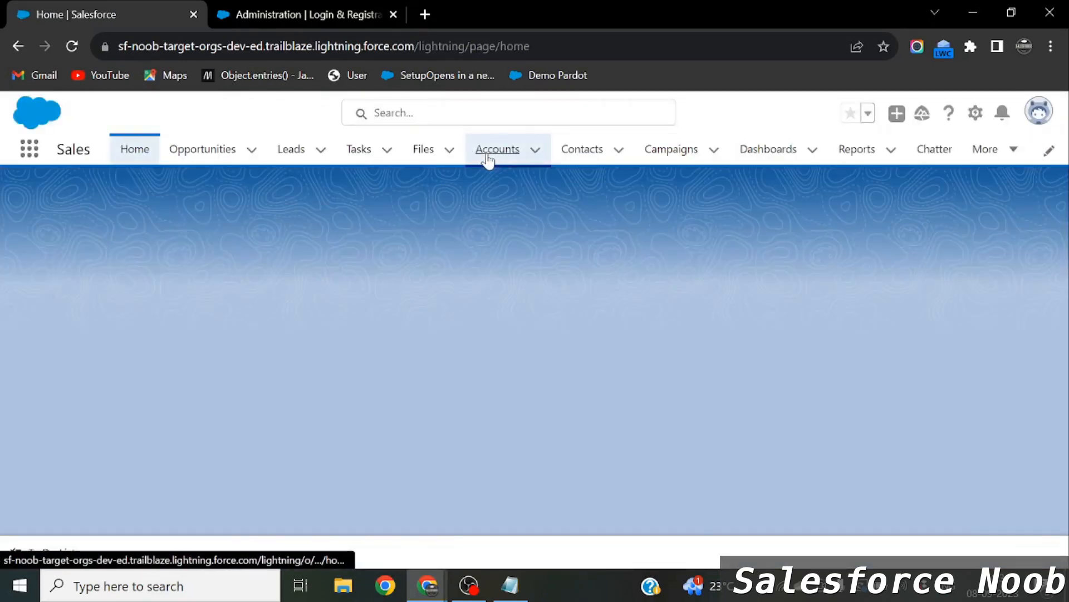
# Create and save a new account named 'Customer Account', then view its Details.
pyautogui.click(488, 158)
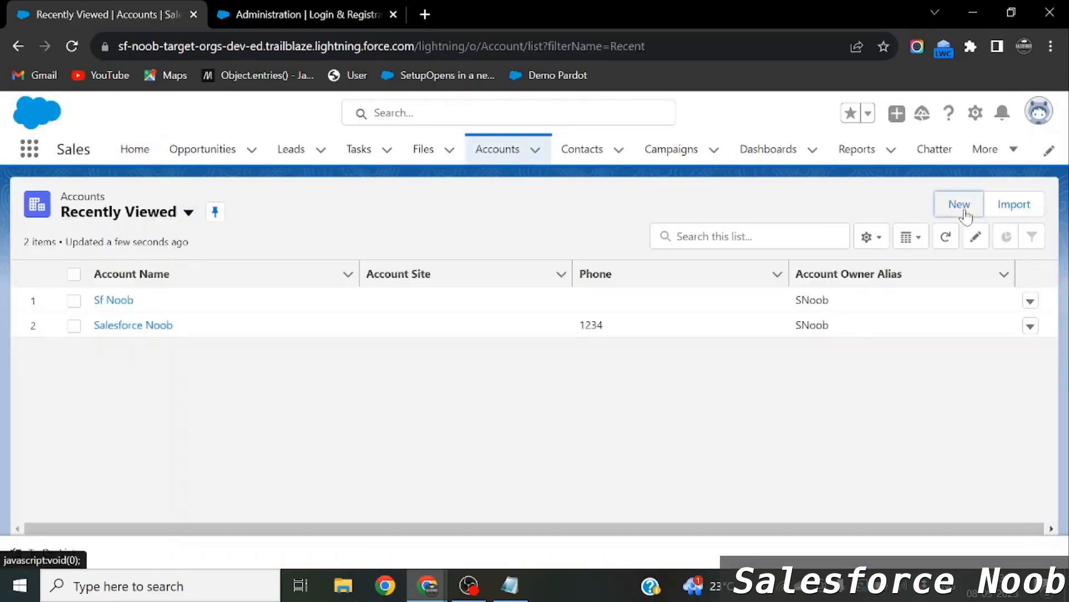
pyautogui.click(960, 205)
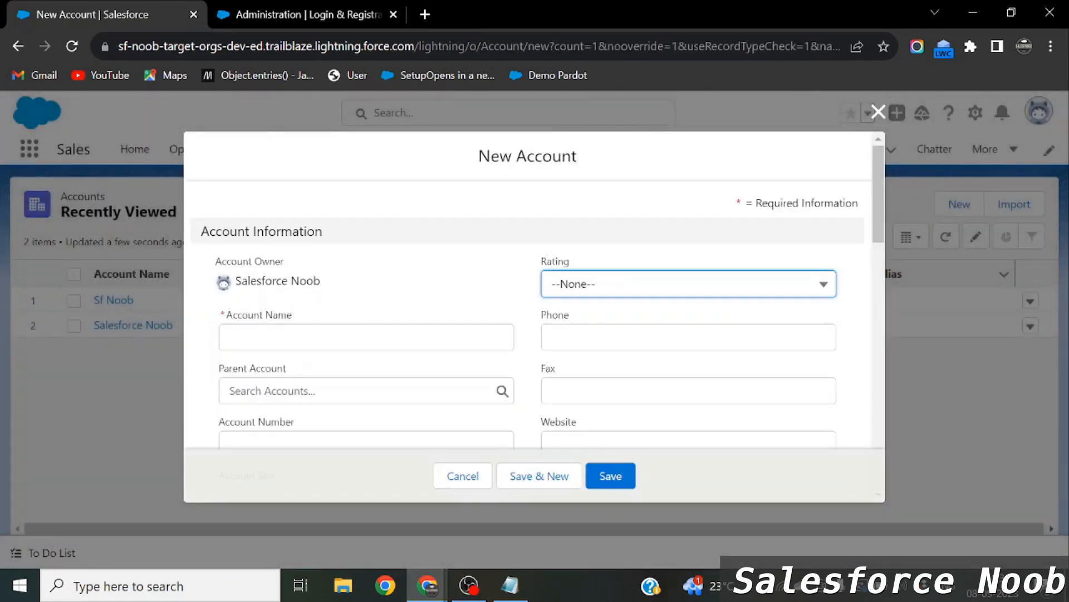
pyautogui.click(234, 337)
pyautogui.write('Customer Account')
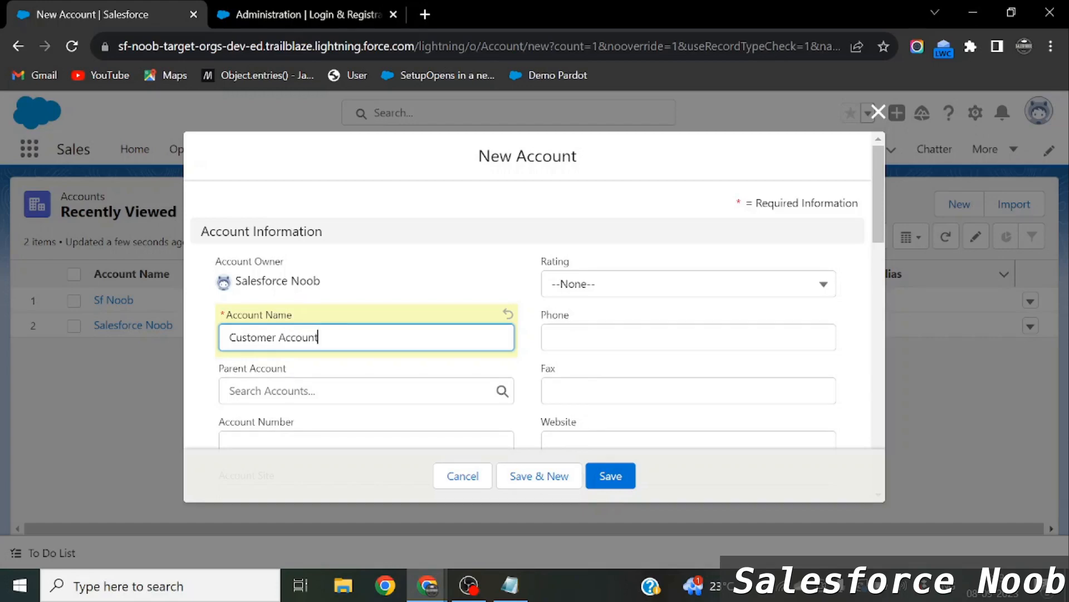
pyautogui.click(590, 476)
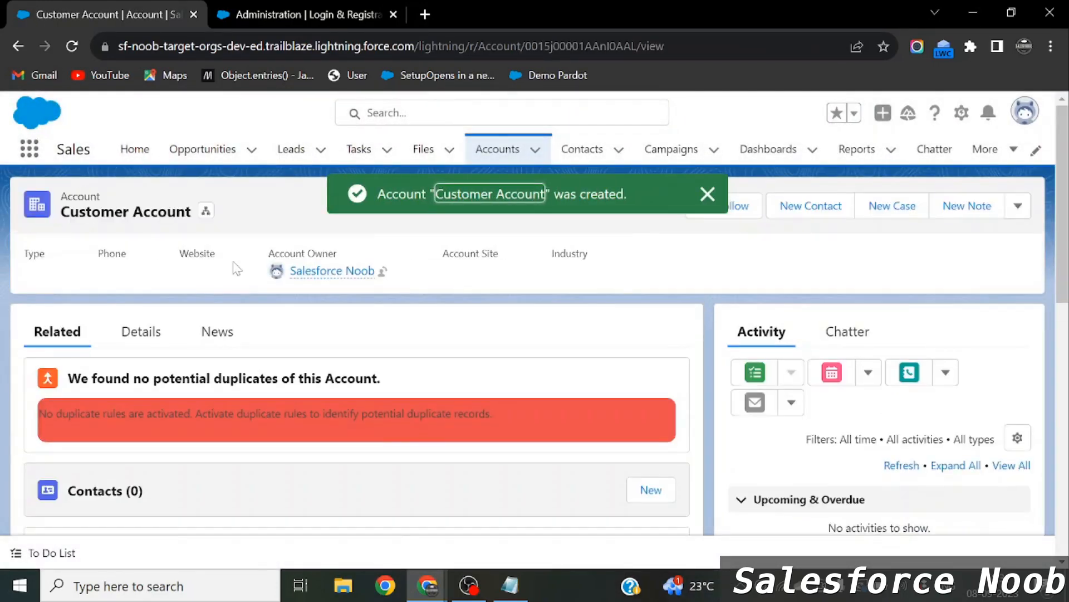
pyautogui.click(148, 333)
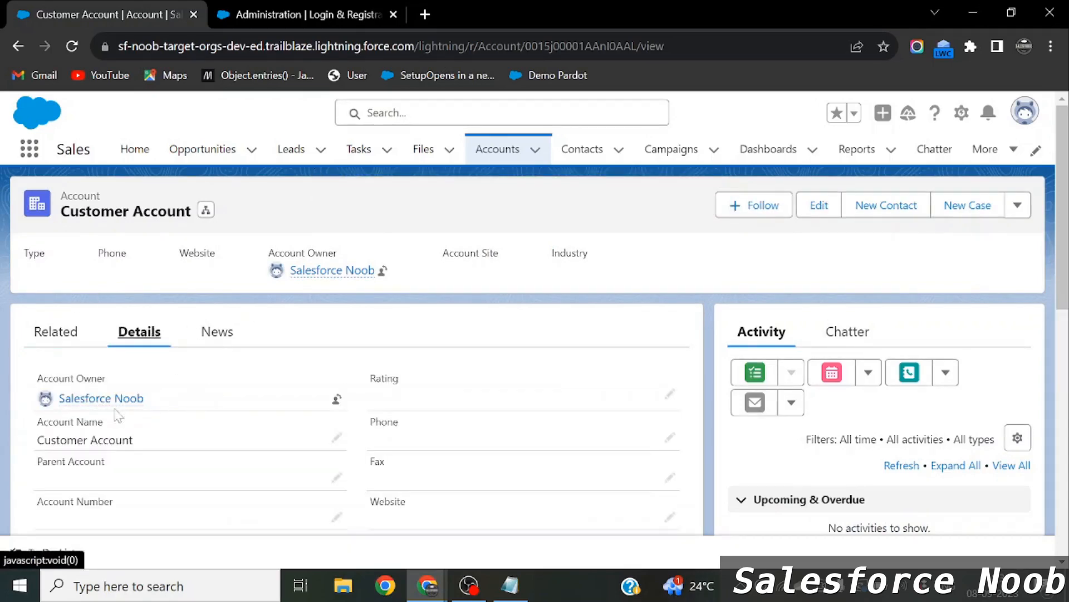
# Reload the site's Login & Registration settings page.
pyautogui.click(303, 14)
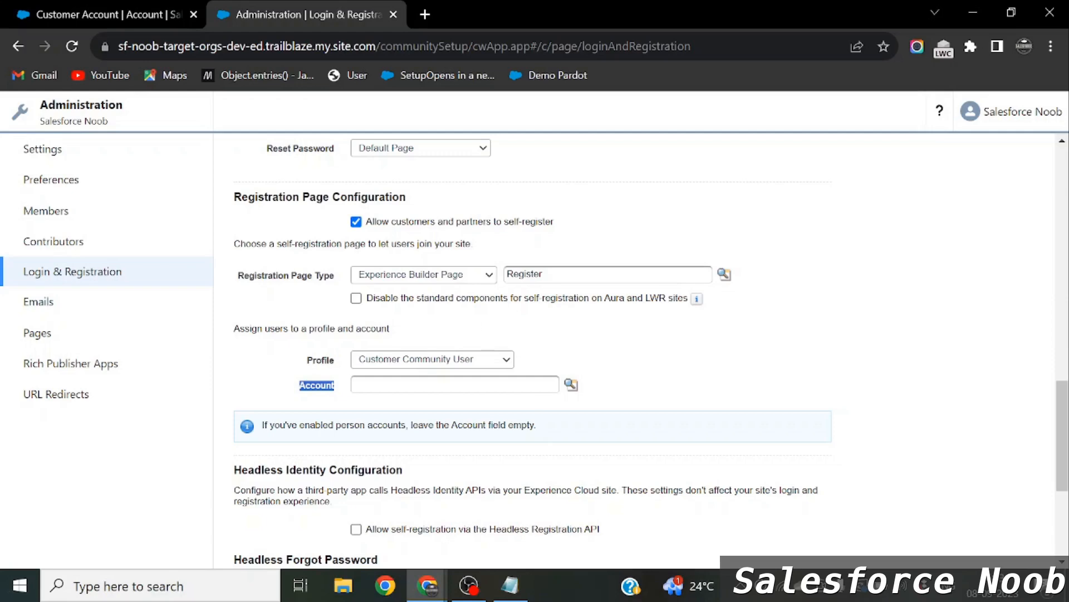
pyautogui.click(115, 11)
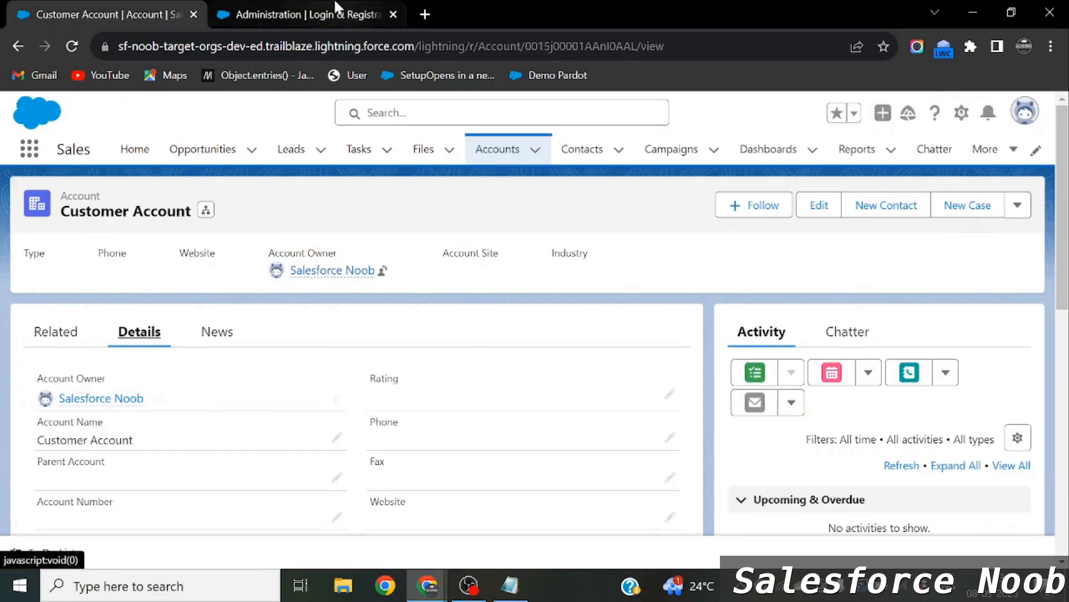
pyautogui.click(303, 14)
pyautogui.press('F5')
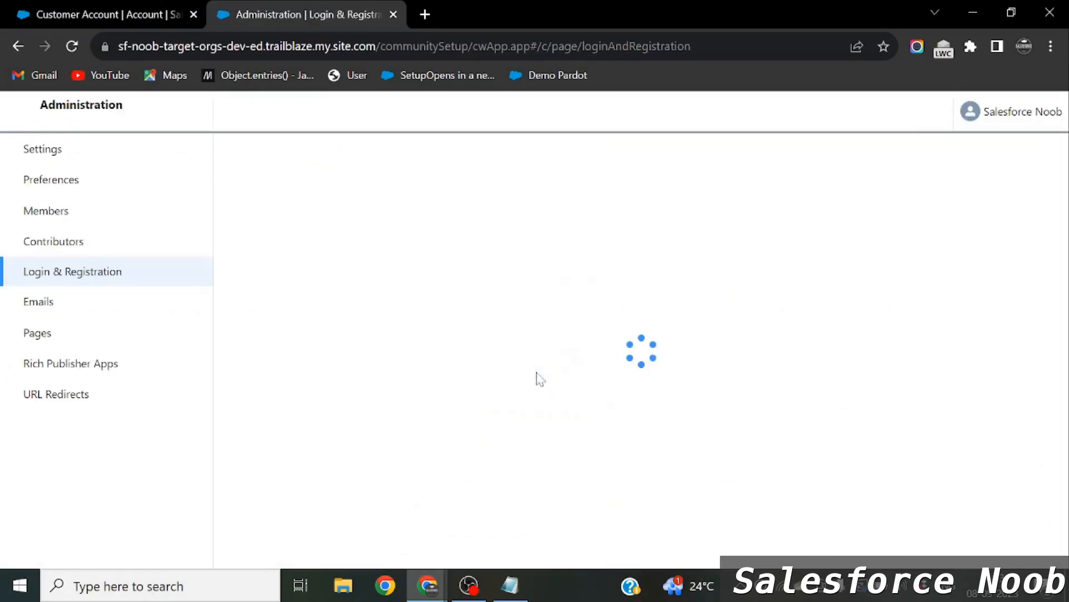
# Allow customers and partners to self-register with the Customer Community User profile.
pyautogui.scroll(-6, 573, 337)
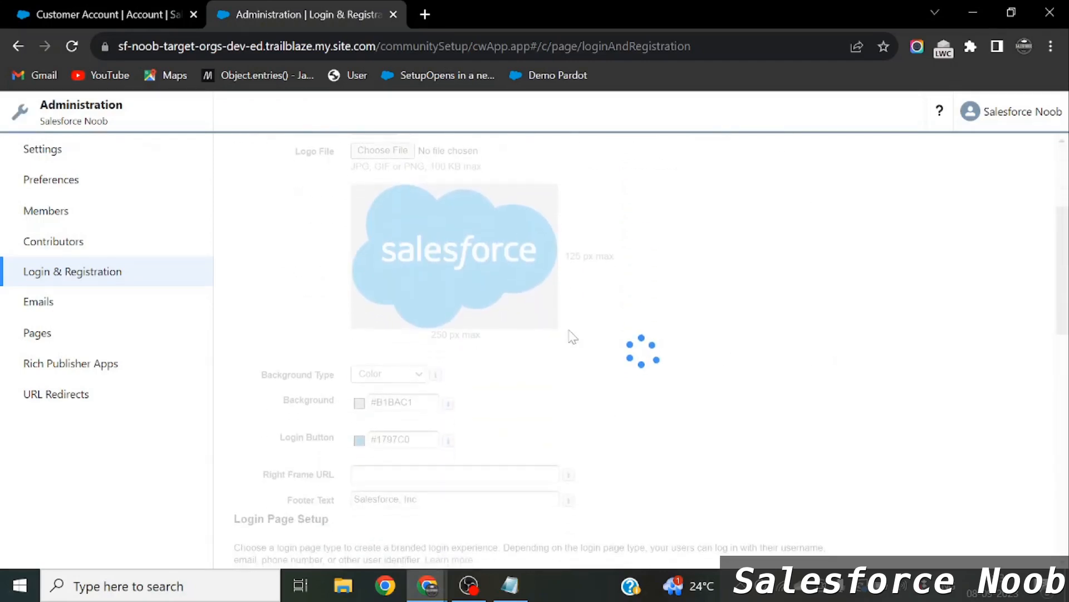
pyautogui.scroll(-6, 344, 418)
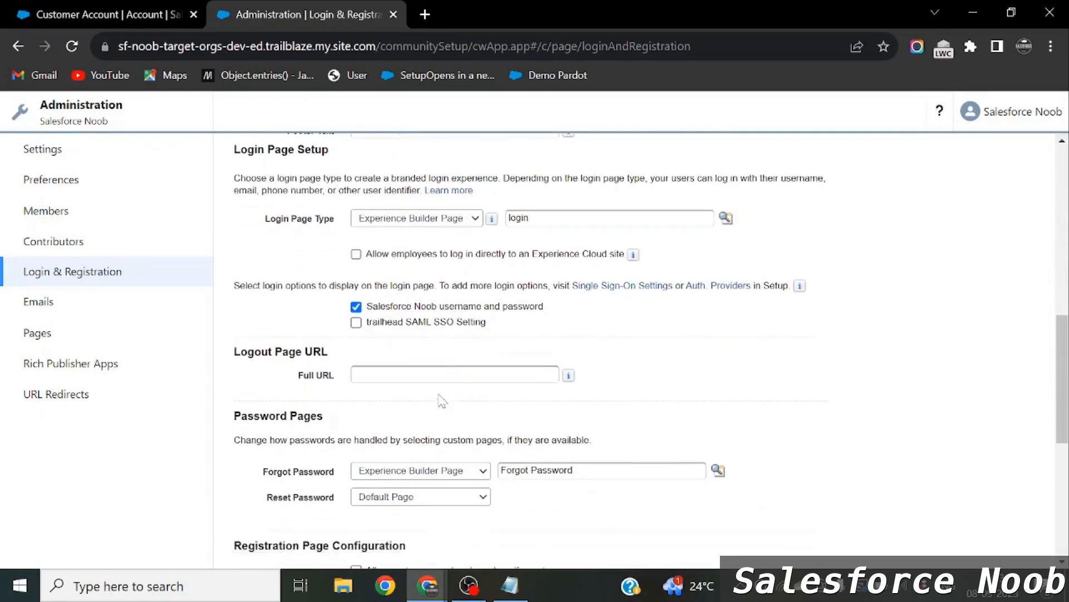
pyautogui.scroll(-1, 344, 418)
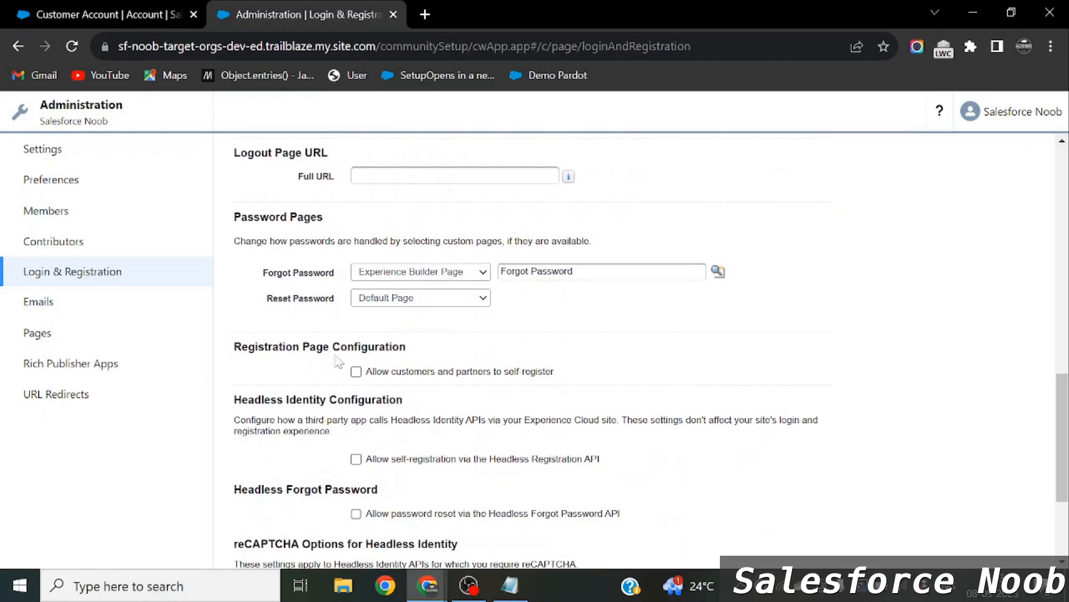
pyautogui.click(356, 371)
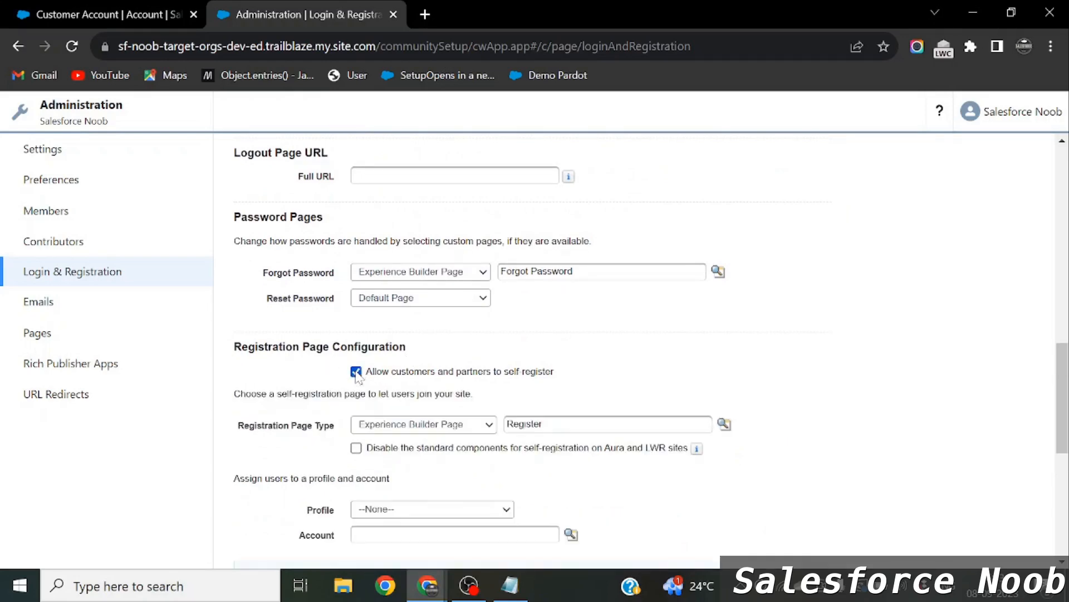
pyautogui.scroll(-2, 536, 390)
pyautogui.scroll(-1, 534, 346)
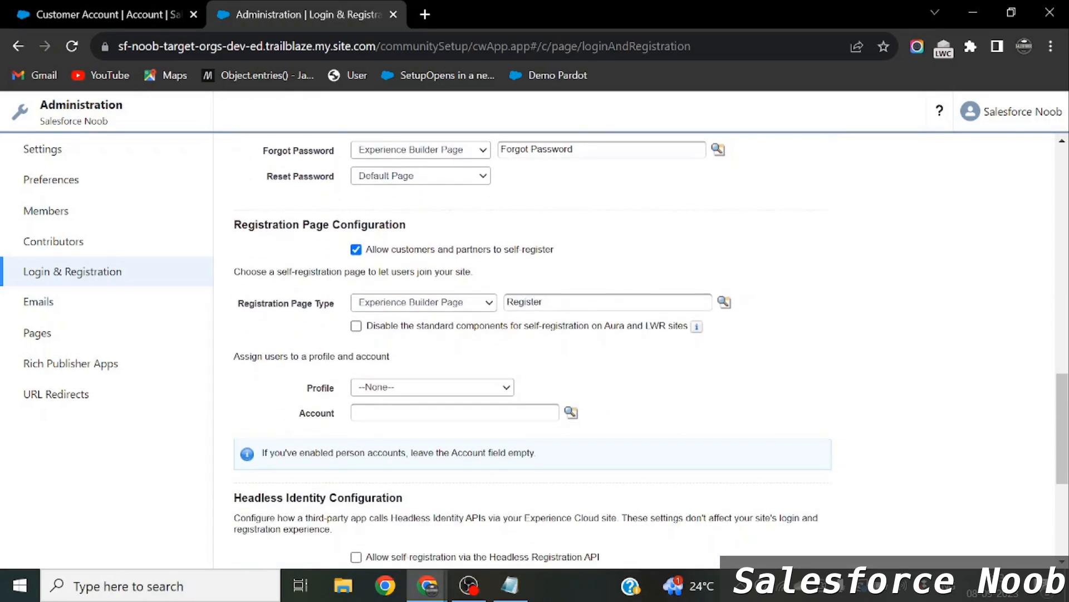
pyautogui.click(421, 394)
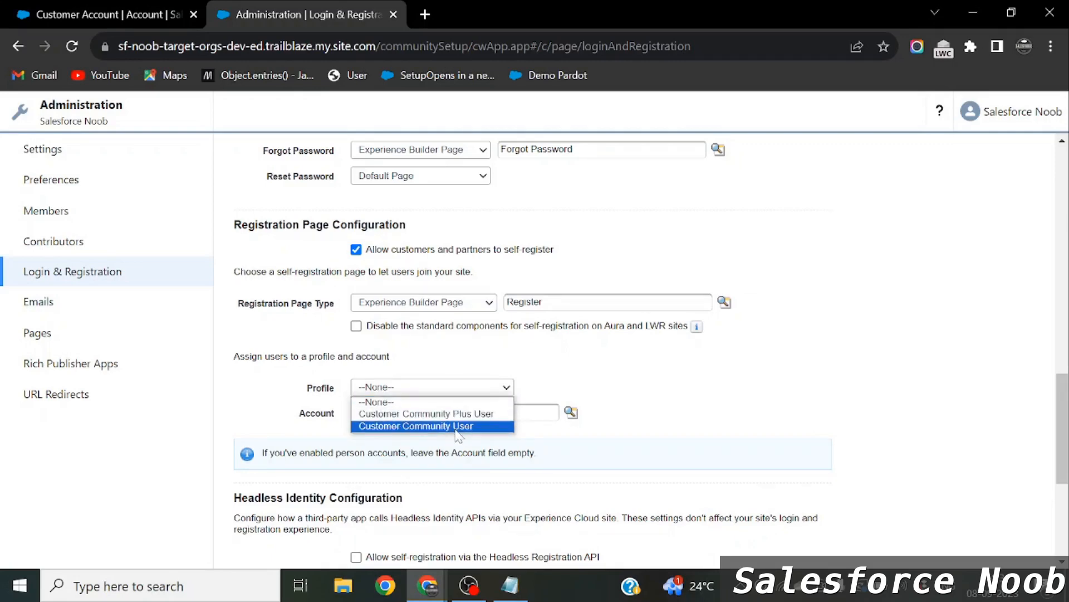
pyautogui.click(423, 426)
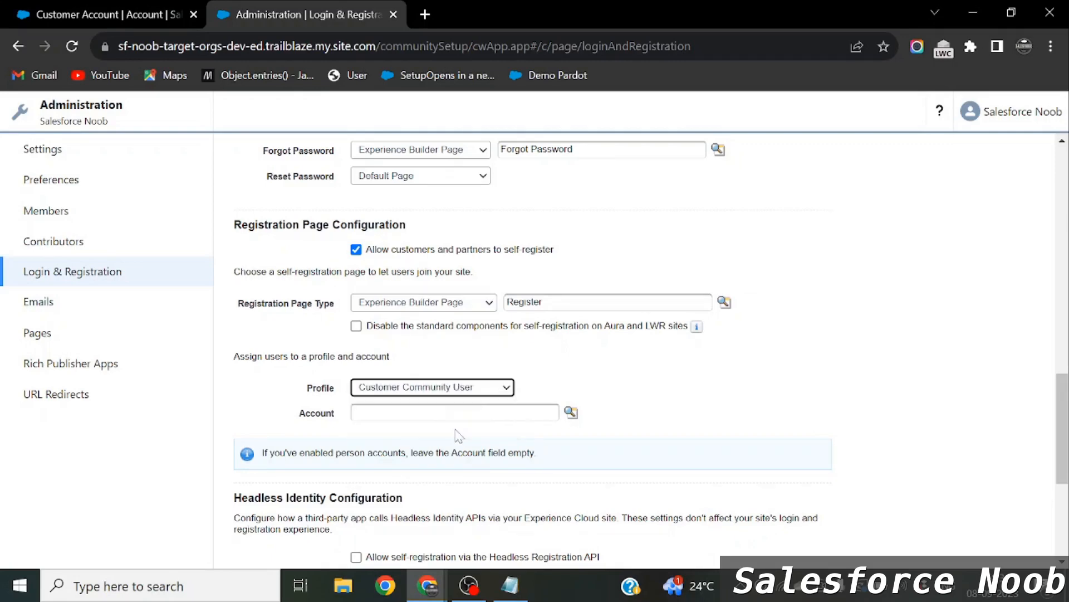
pyautogui.click(571, 413)
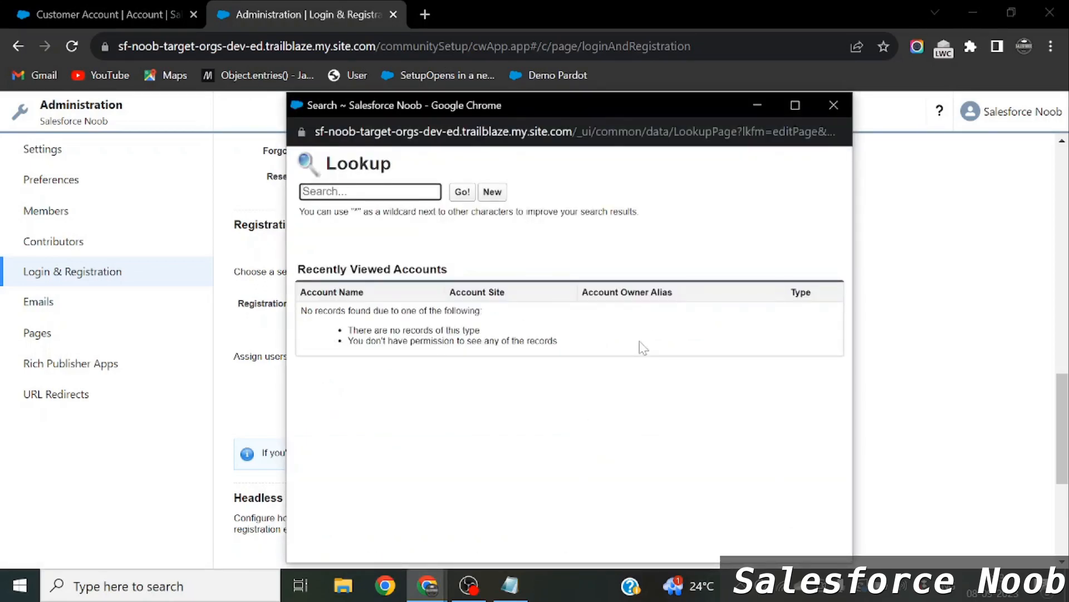
# Highlight the Account and user-created steps in the registration flow notes.
pyautogui.hotkey('alt', 'Tab')
pyautogui.press('Tab')
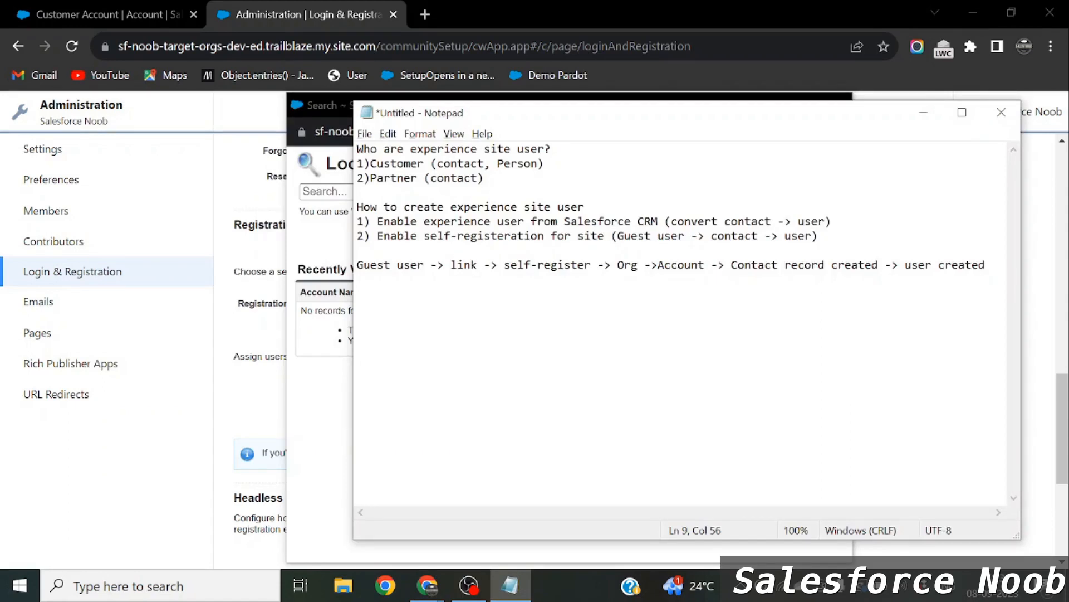
pyautogui.moveTo(651, 265); pyautogui.dragTo(825, 265)
pyautogui.moveTo(905, 265); pyautogui.dragTo(959, 265)
# Search for 'Customer' and select Customer Account as the self-registration account.
pyautogui.hotkey('alt', 'Tab')
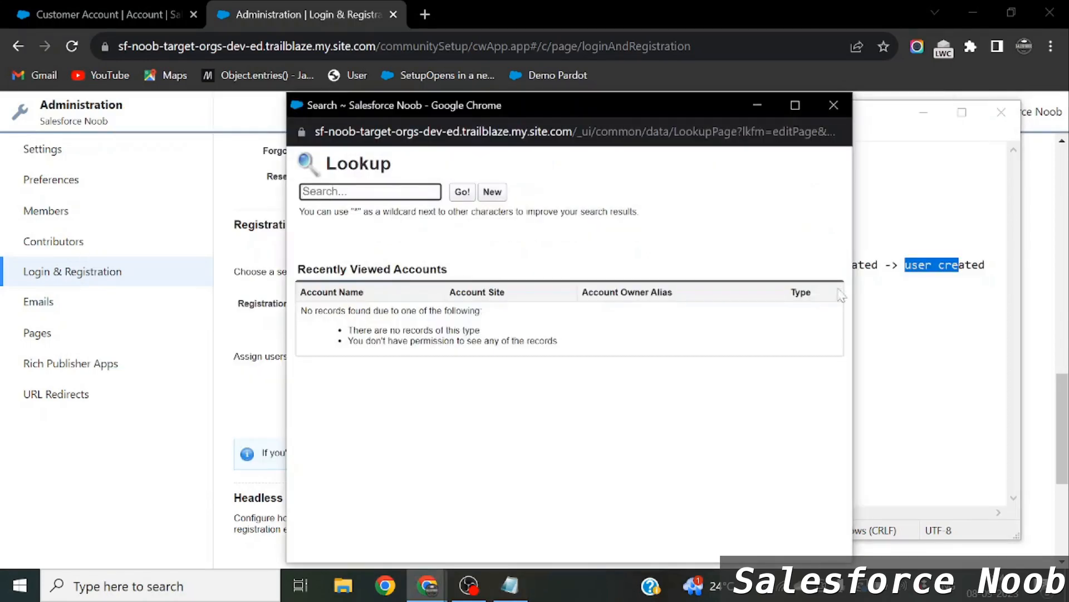
pyautogui.write('Custome')
pyautogui.press('Return')
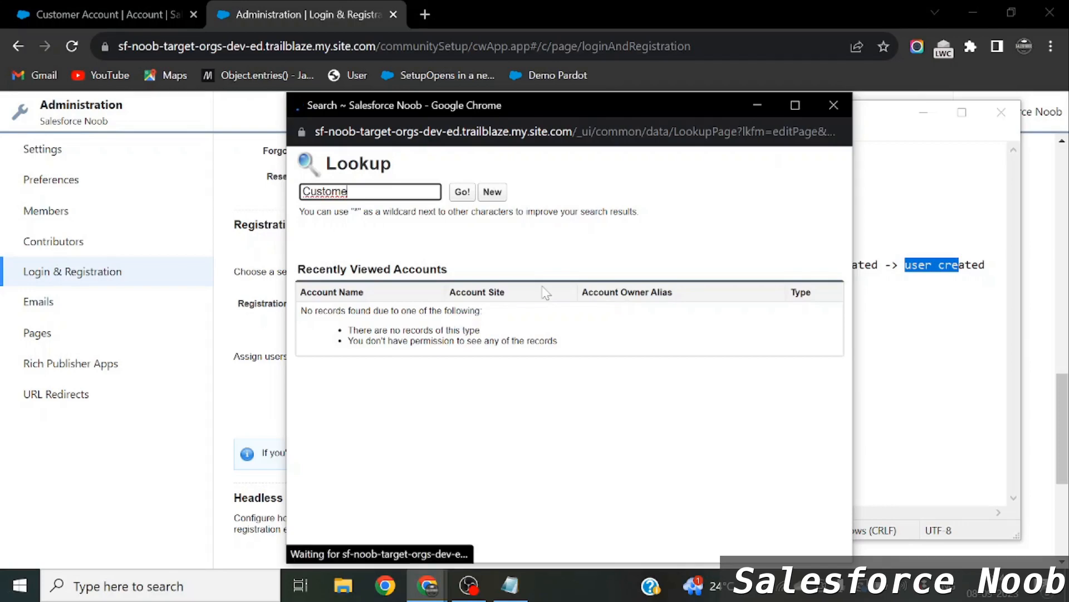
pyautogui.click(351, 322)
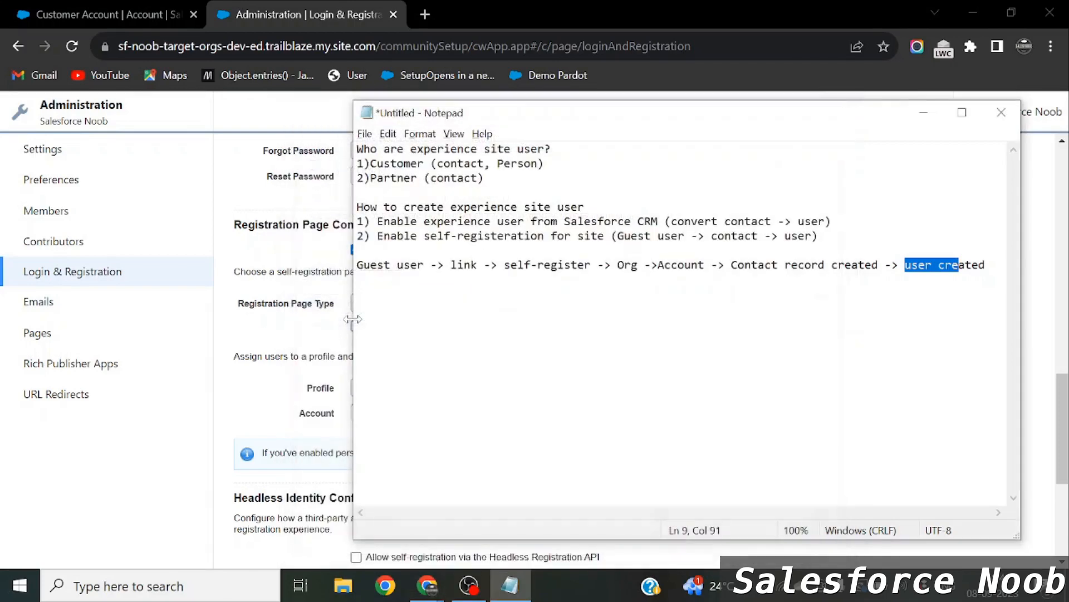
pyautogui.click(923, 112)
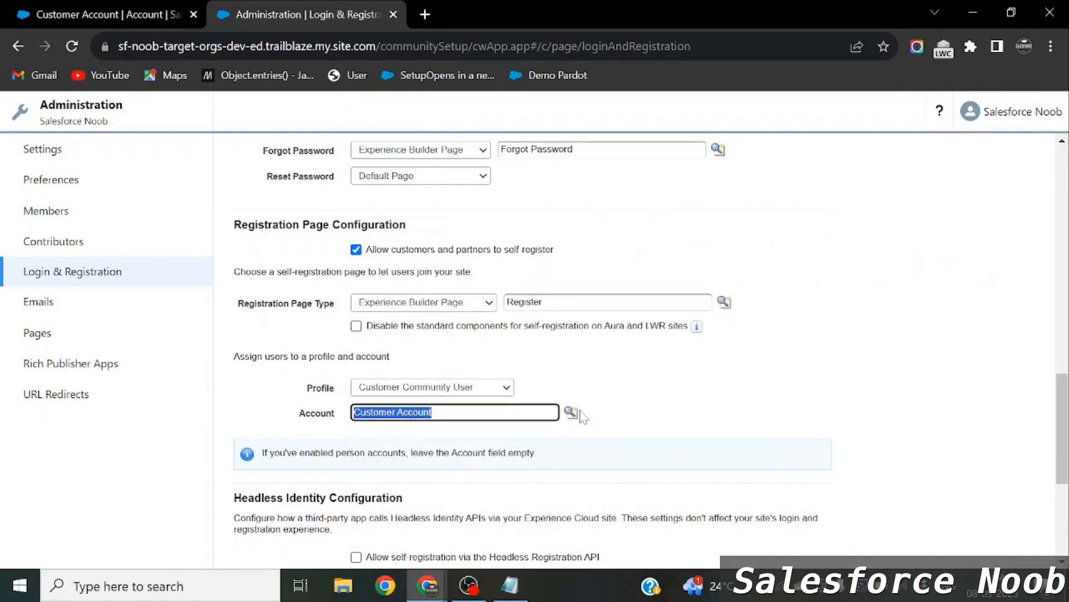
# From the Customer Account record, open Salesforce Setup in a new tab via the gear menu.
pyautogui.click(795, 386)
pyautogui.scroll(-3, 795, 386)
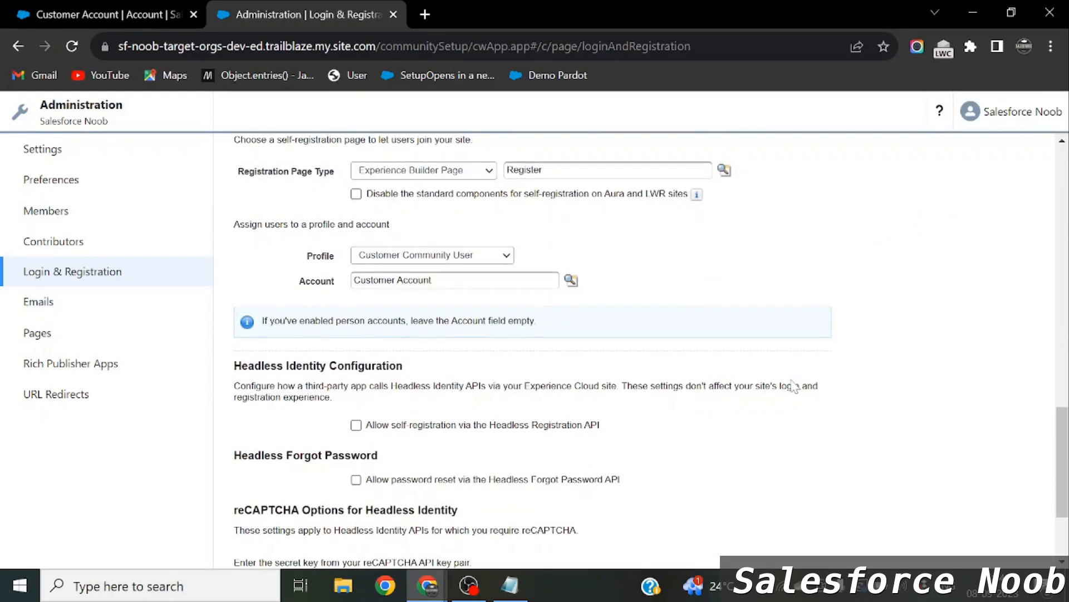
pyautogui.click(92, 22)
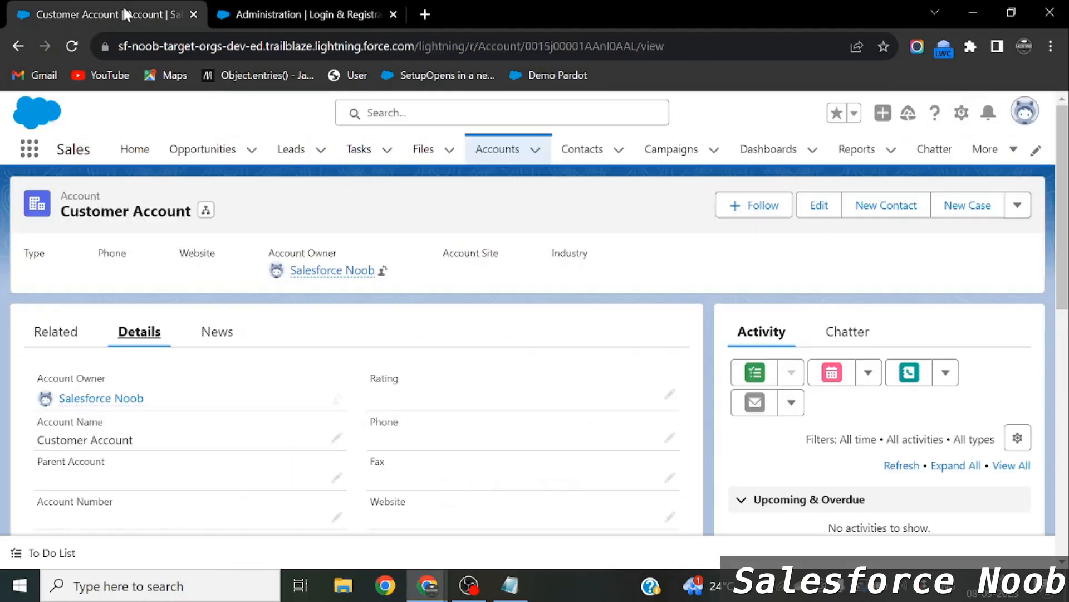
pyautogui.click(355, 8)
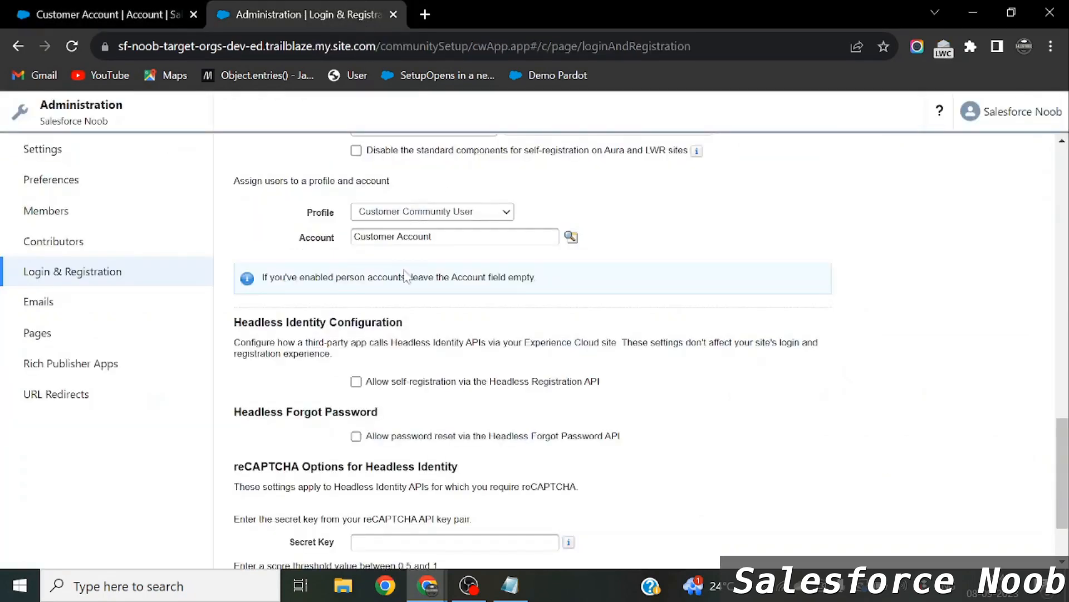
pyautogui.click(65, 6)
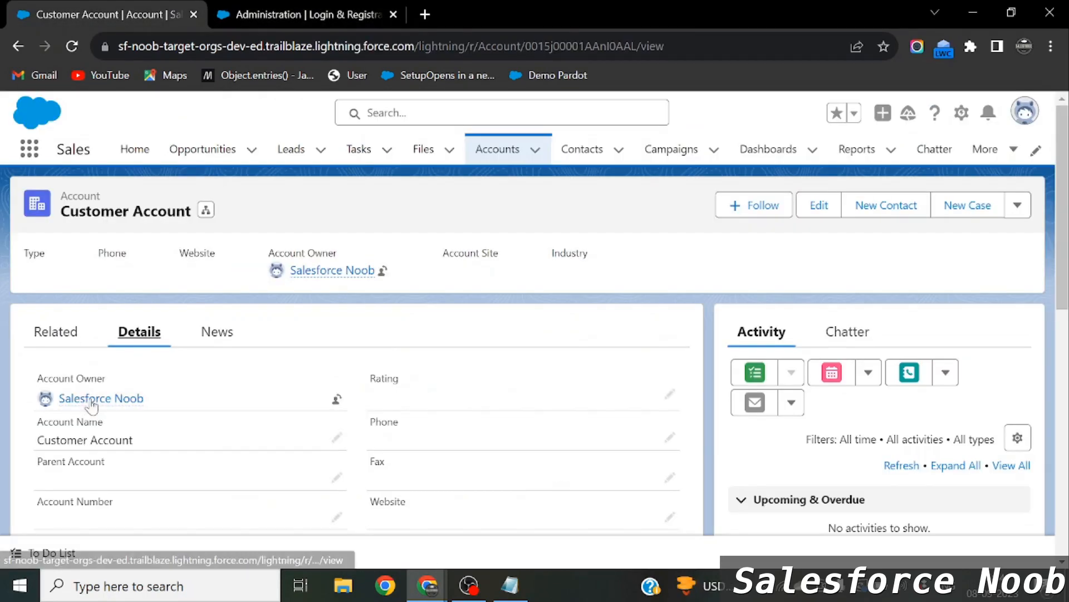
pyautogui.moveTo(99, 401)
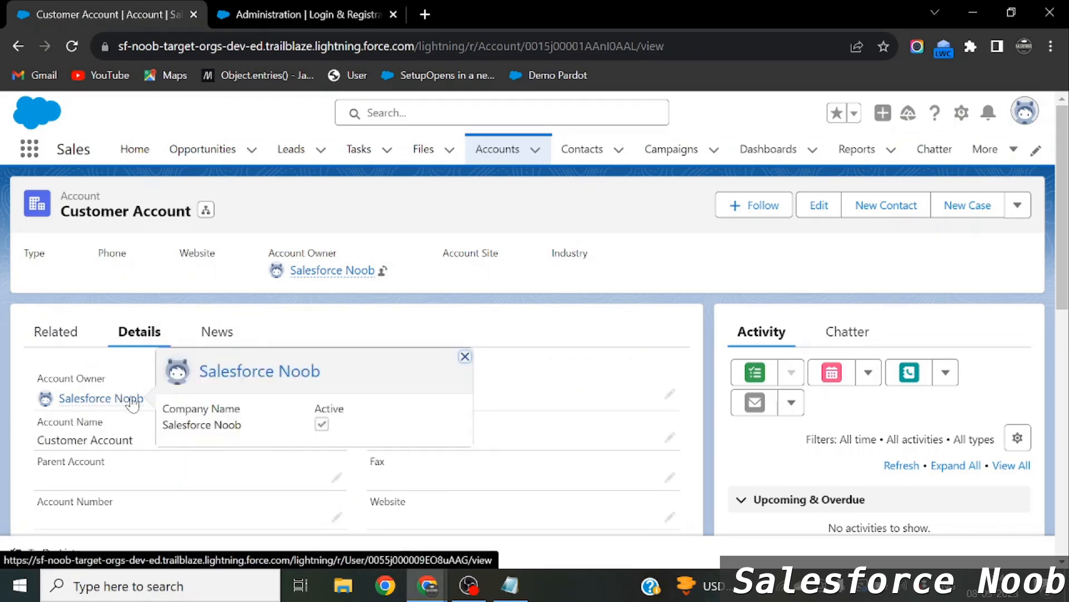
pyautogui.click(962, 112)
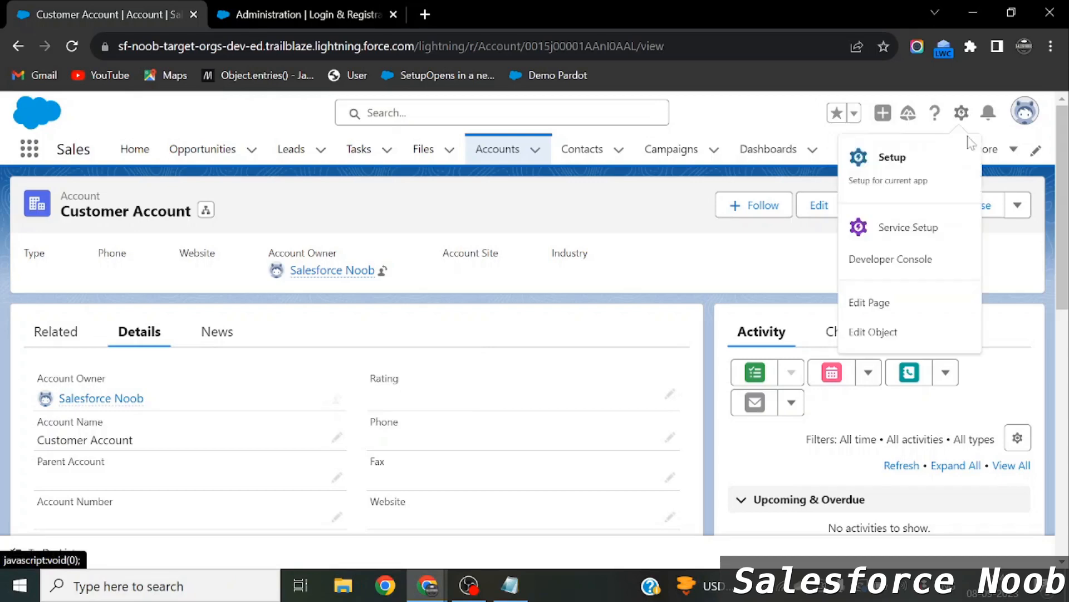
pyautogui.click(886, 174)
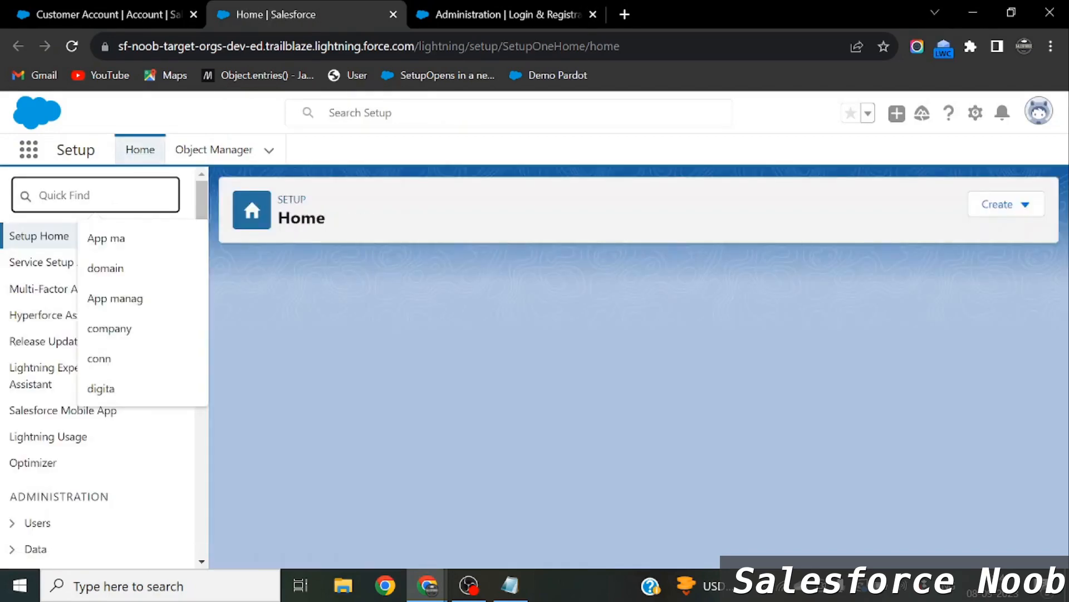
# Open the All Users list via Quick Find 'user', then return to Login & Registration.
pyautogui.write('user')
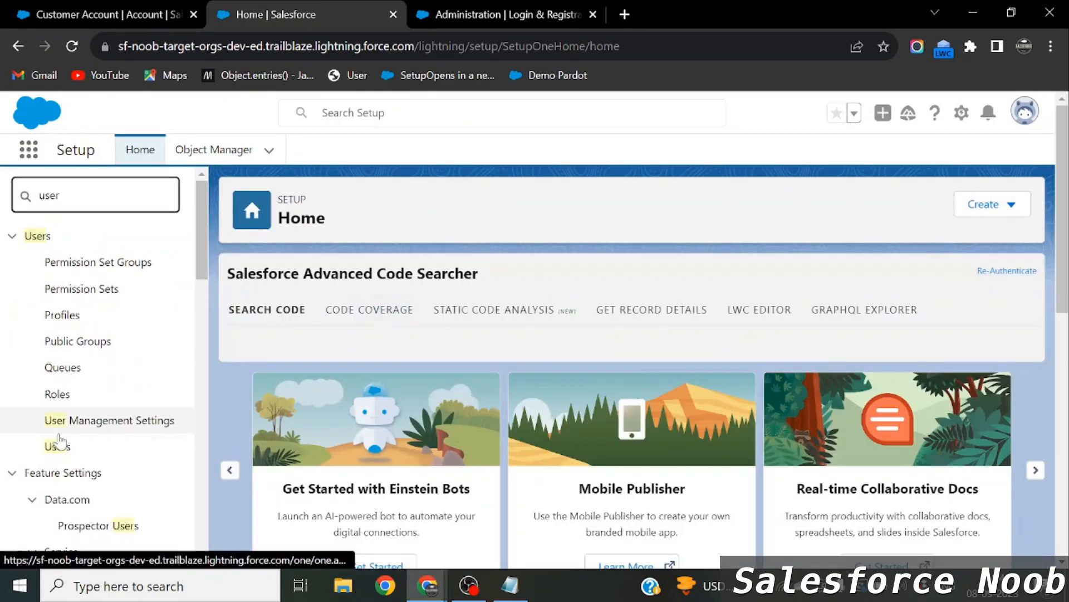
pyautogui.click(56, 448)
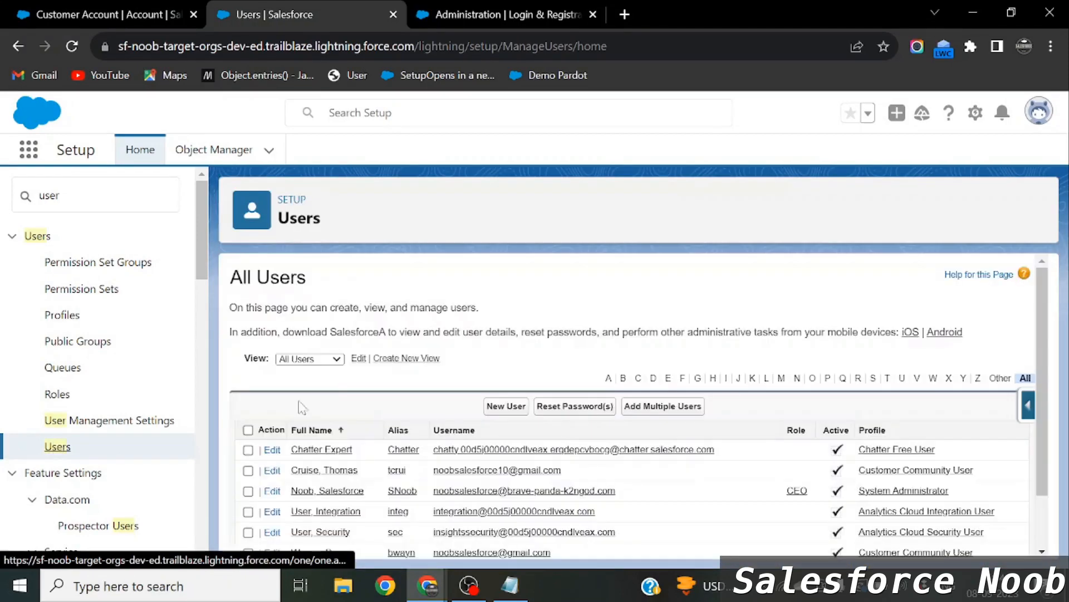
pyautogui.scroll(-1, 361, 446)
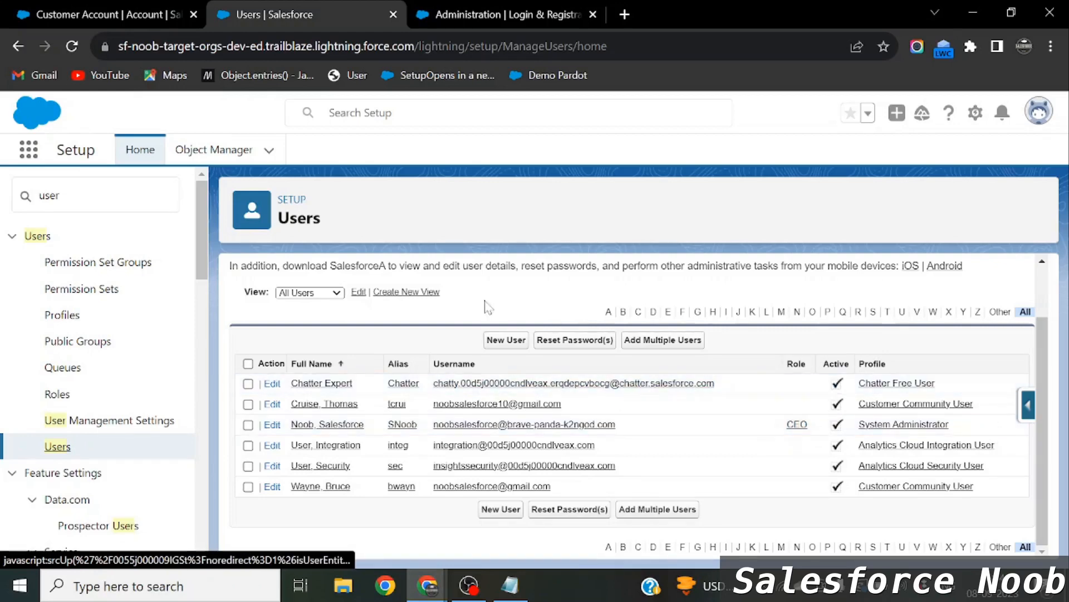
pyautogui.click(499, 15)
pyautogui.scroll(-1, 535, 351)
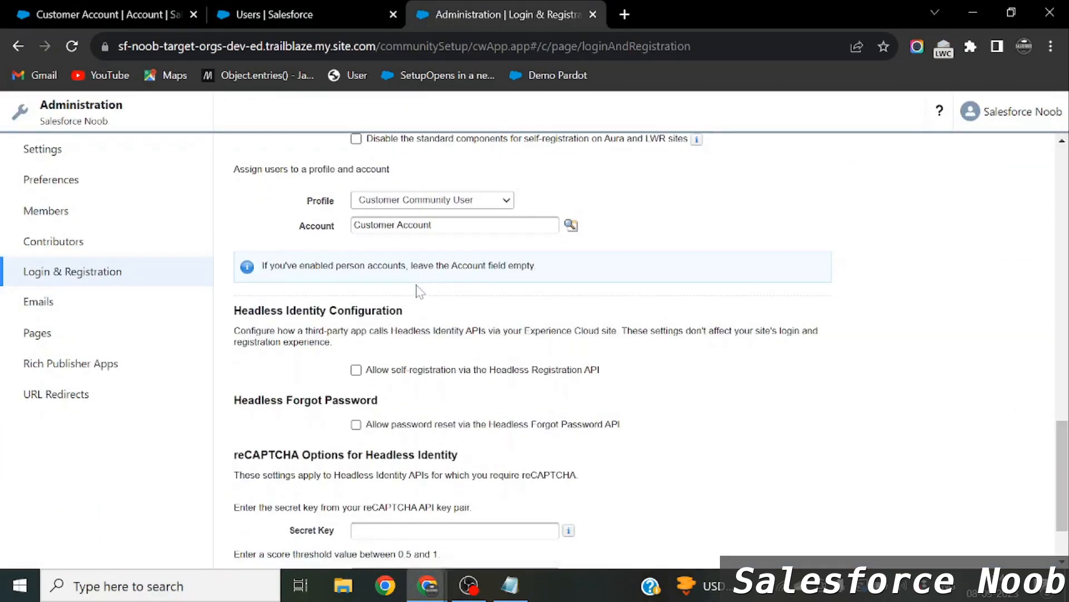
# Save Login & Registration with self-registration, Customer Community User profile and Customer Account.
pyautogui.scroll(3, 535, 351)
pyautogui.scroll(10, 424, 317)
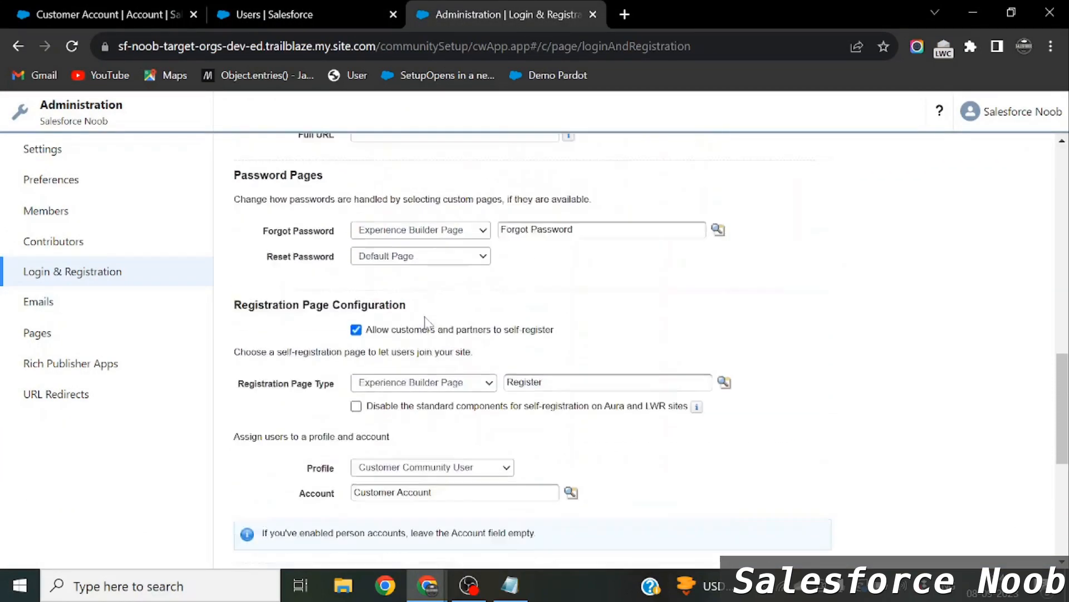
pyautogui.scroll(-15, 425, 316)
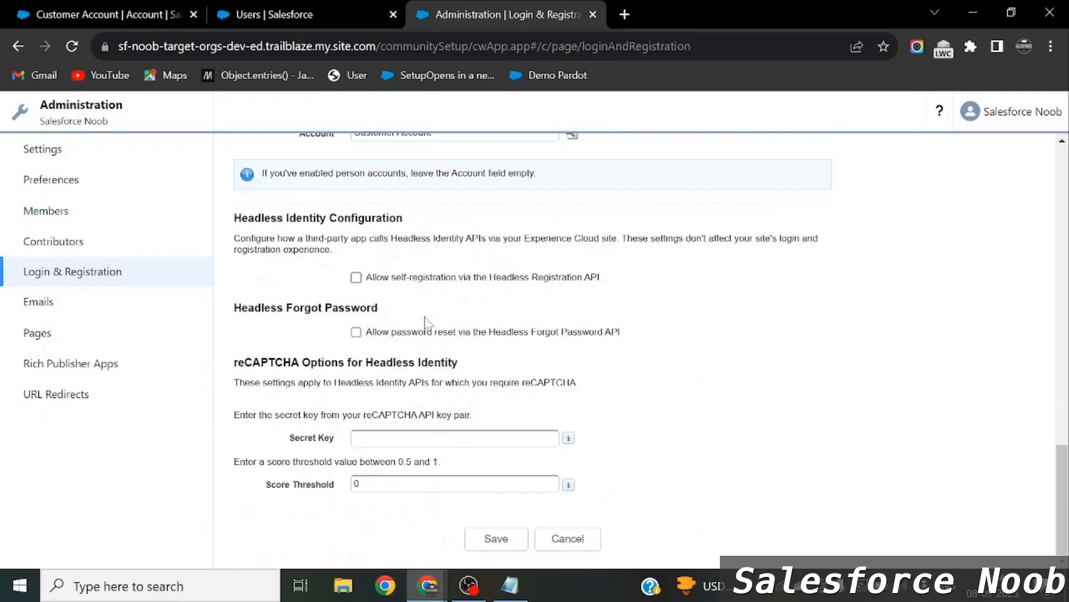
pyautogui.click(480, 532)
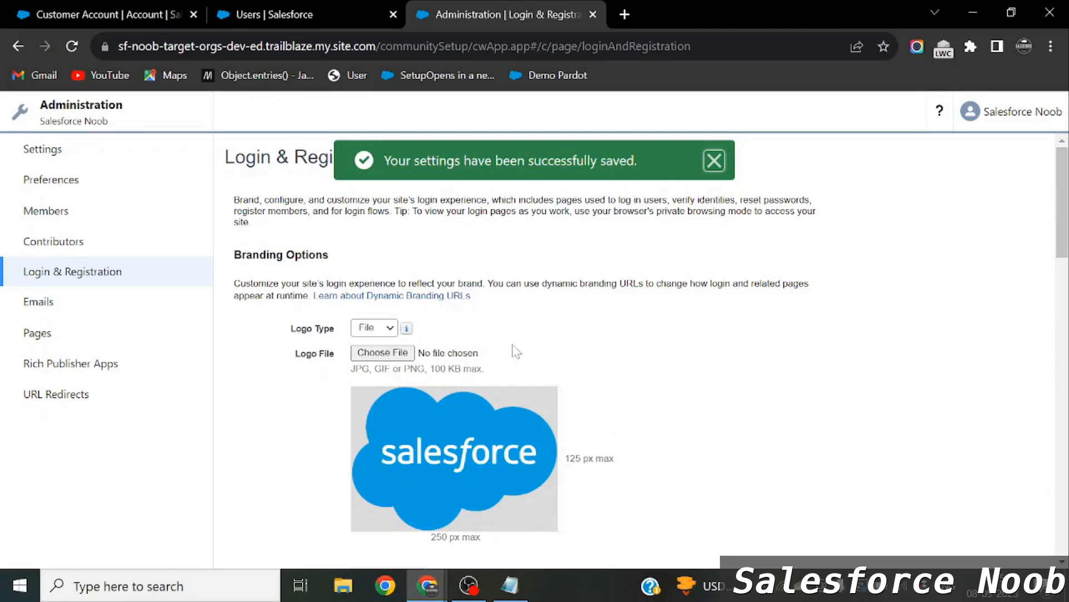
# Open Members and confirm Customer Community User is among the selected profiles.
pyautogui.click(104, 217)
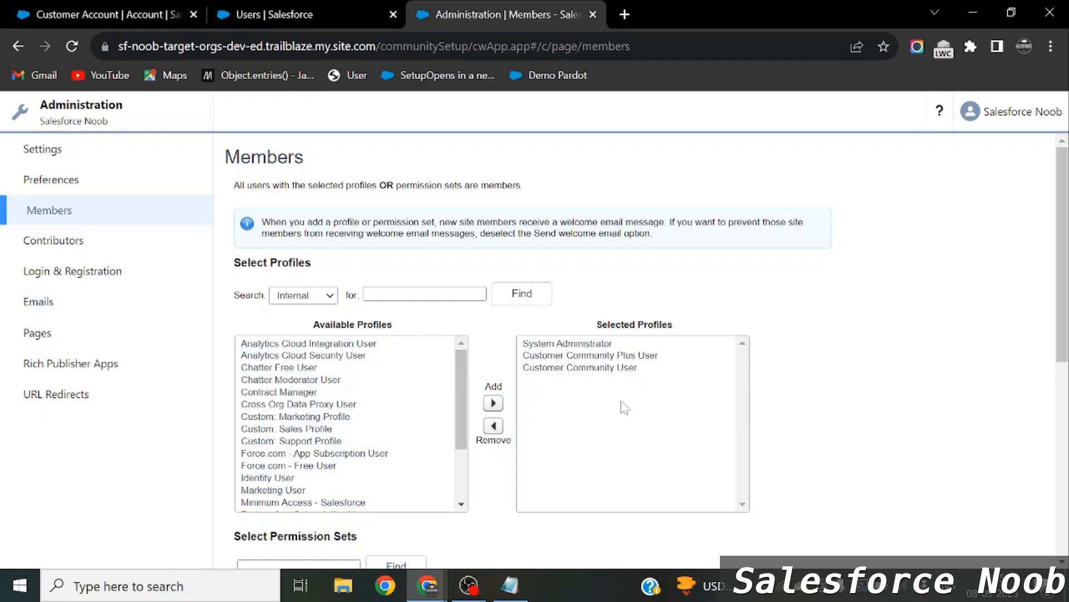
pyautogui.click(582, 372)
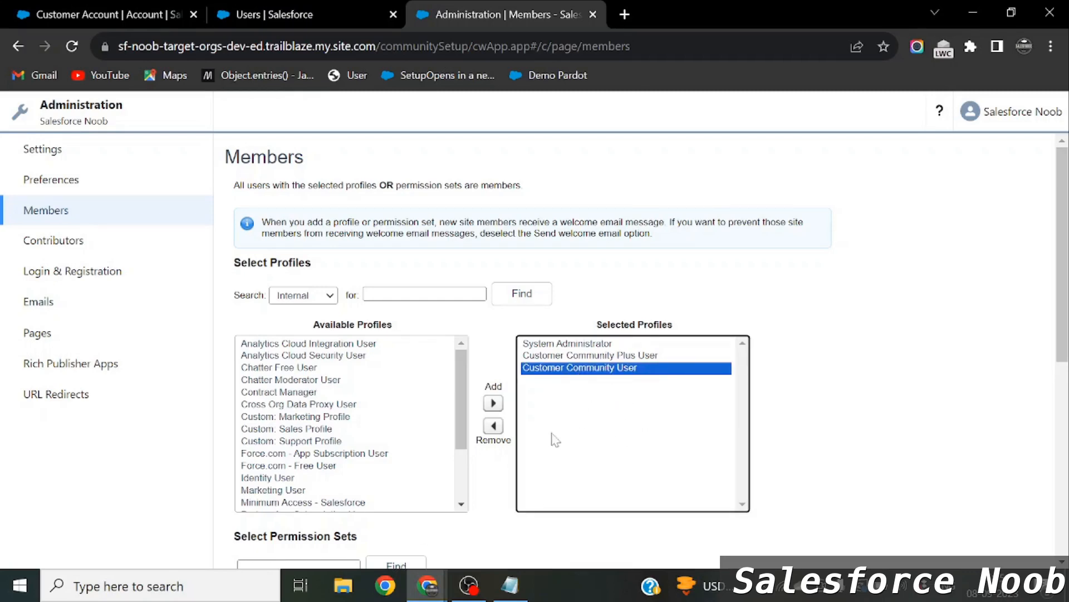
pyautogui.scroll(-2, 673, 406)
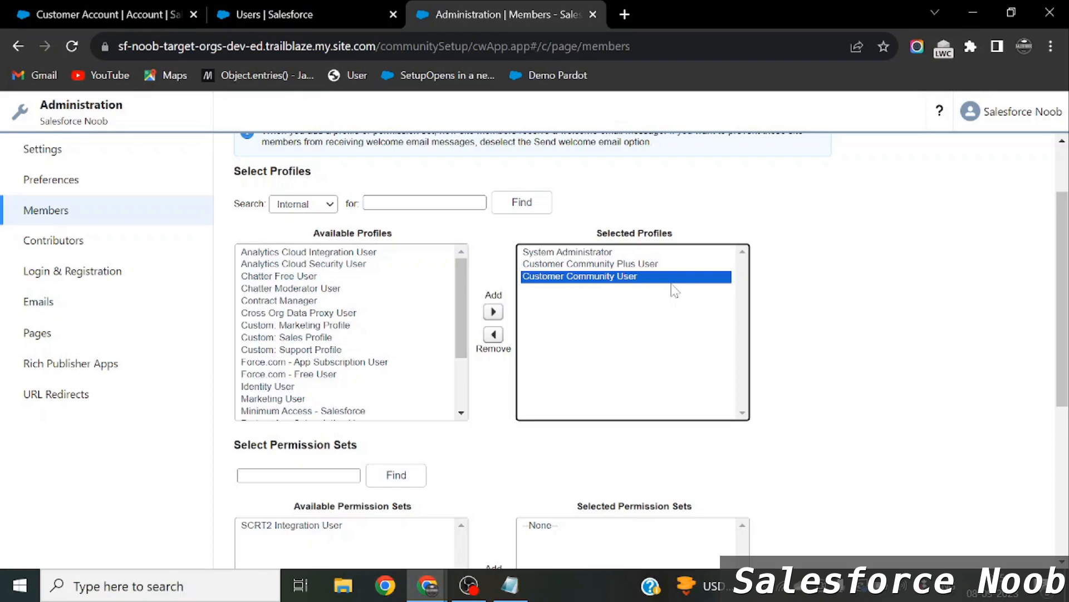
# Review the 'Allow customers and partners to self-register' option on Login & Registration.
pyautogui.click(84, 278)
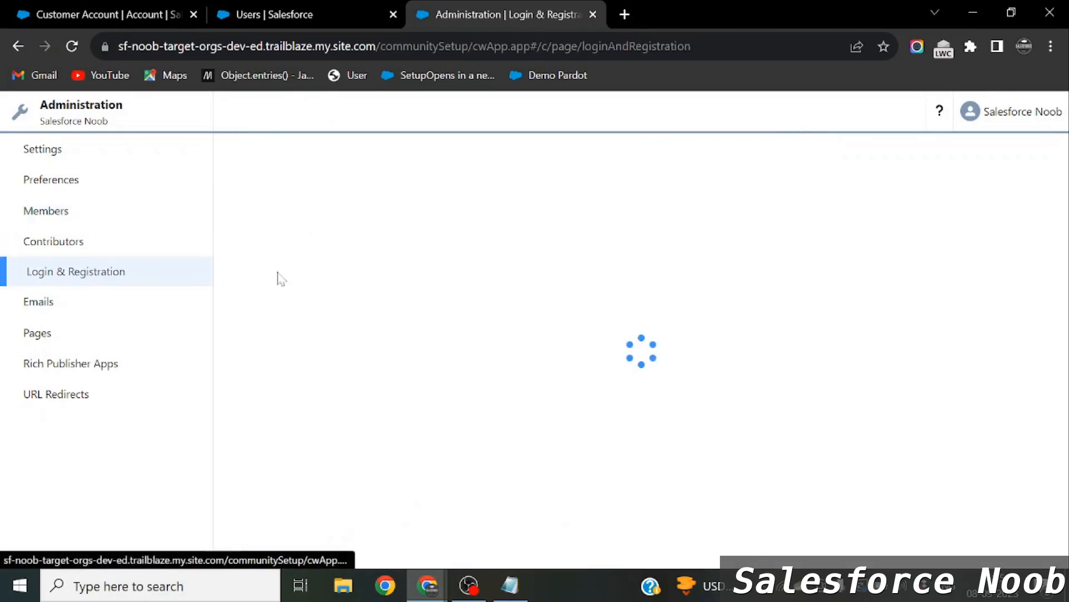
pyautogui.scroll(-10, 428, 357)
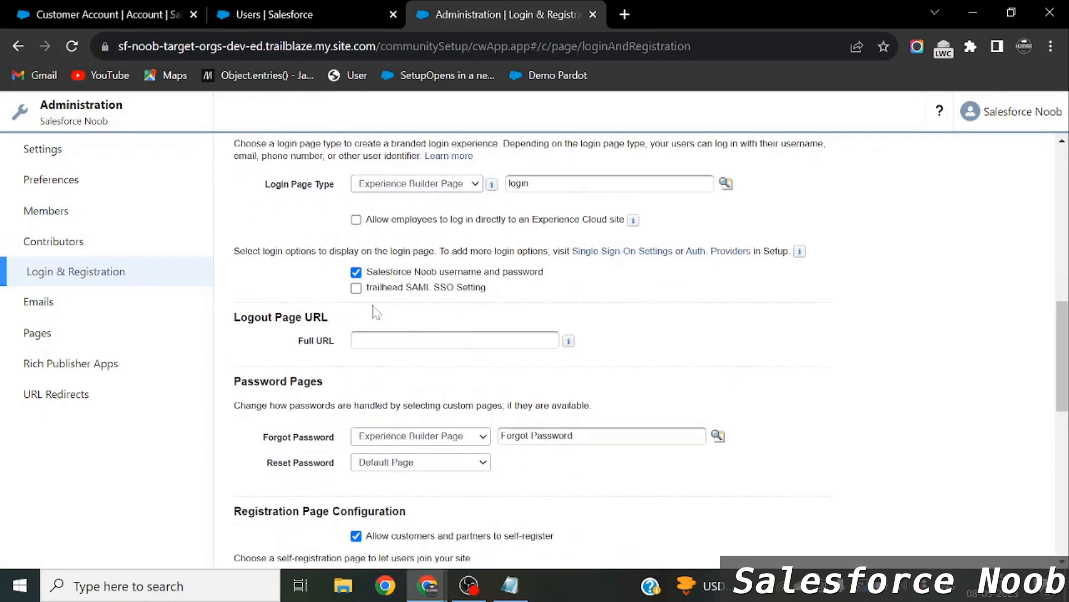
pyautogui.scroll(-3, 373, 312)
pyautogui.scroll(-1, 498, 495)
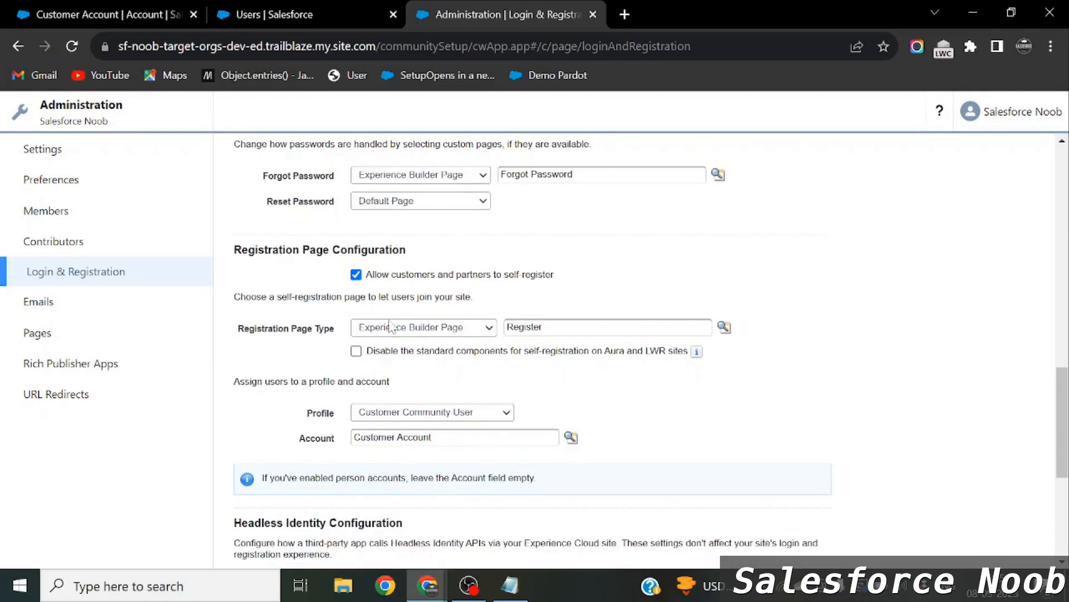
pyautogui.moveTo(374, 274); pyautogui.dragTo(541, 269)
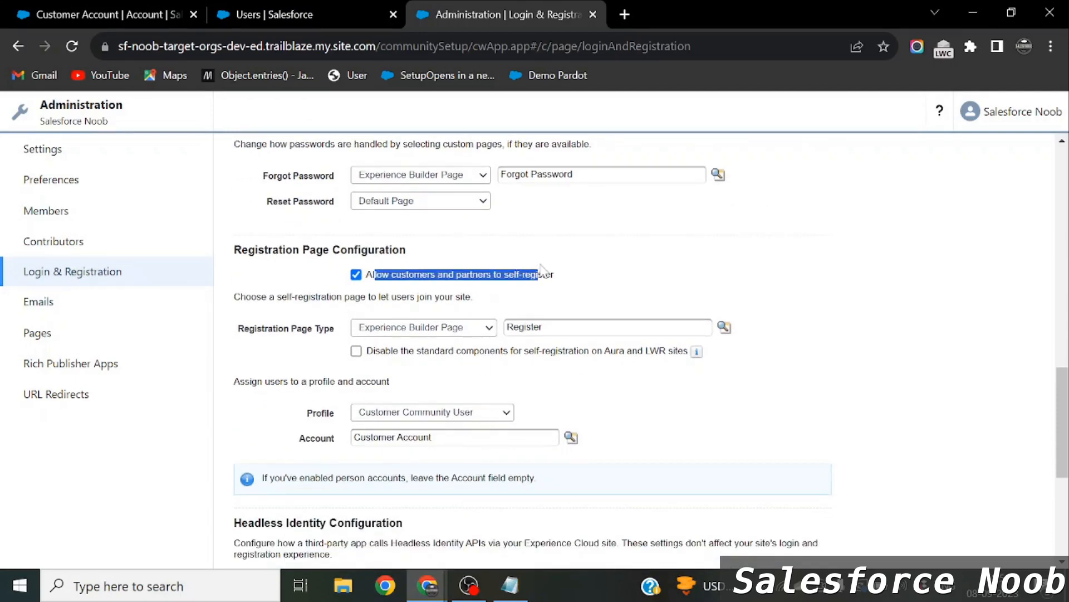
pyautogui.scroll(7, 541, 269)
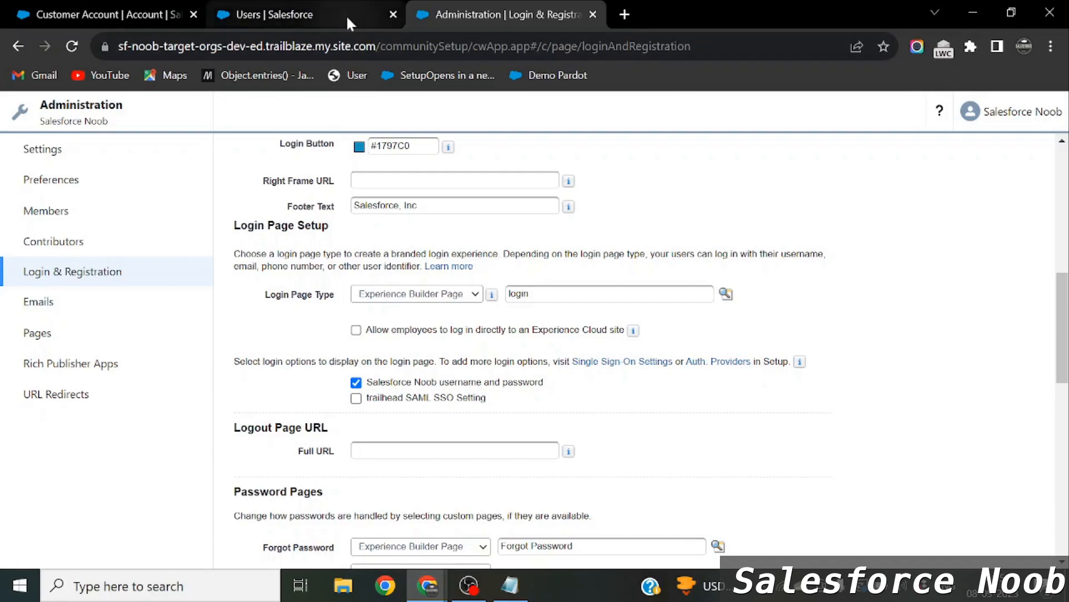
# Save the Login & Registration settings a second time.
pyautogui.moveTo(347, 18)
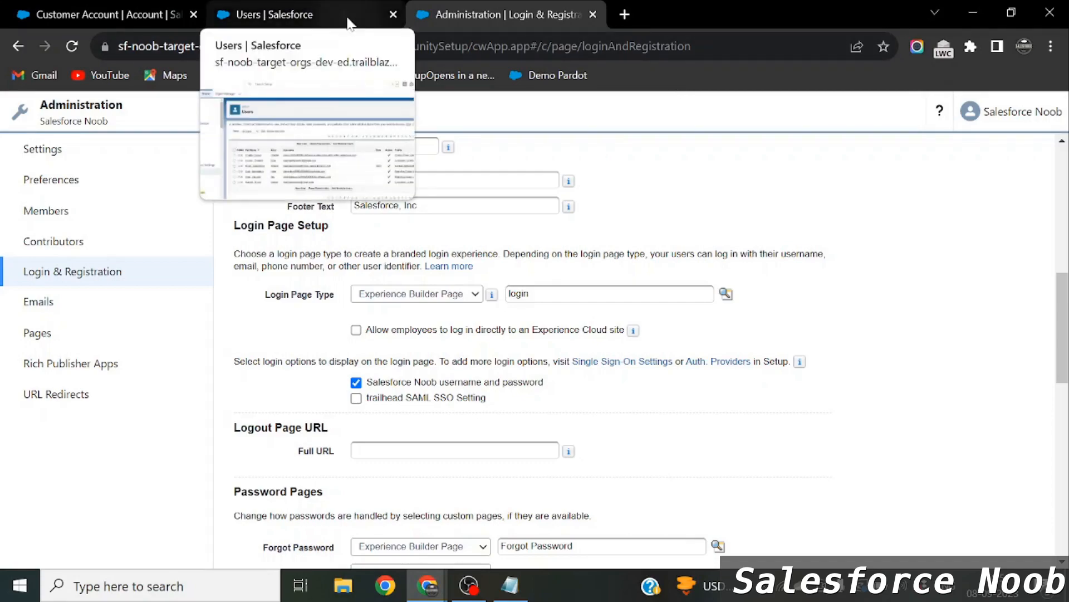
pyautogui.scroll(-12, 529, 334)
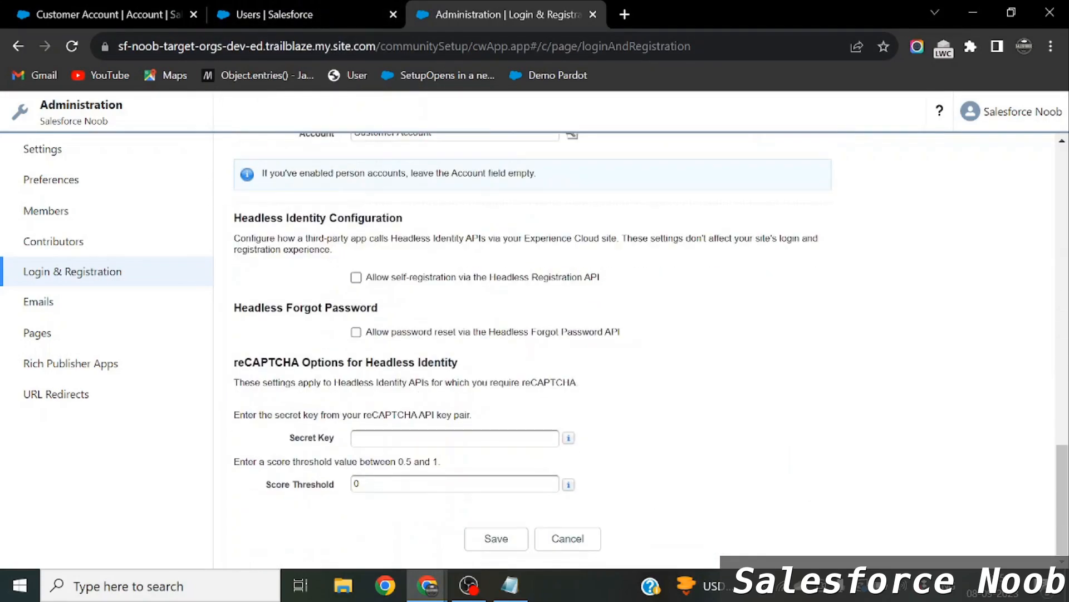
pyautogui.click(498, 536)
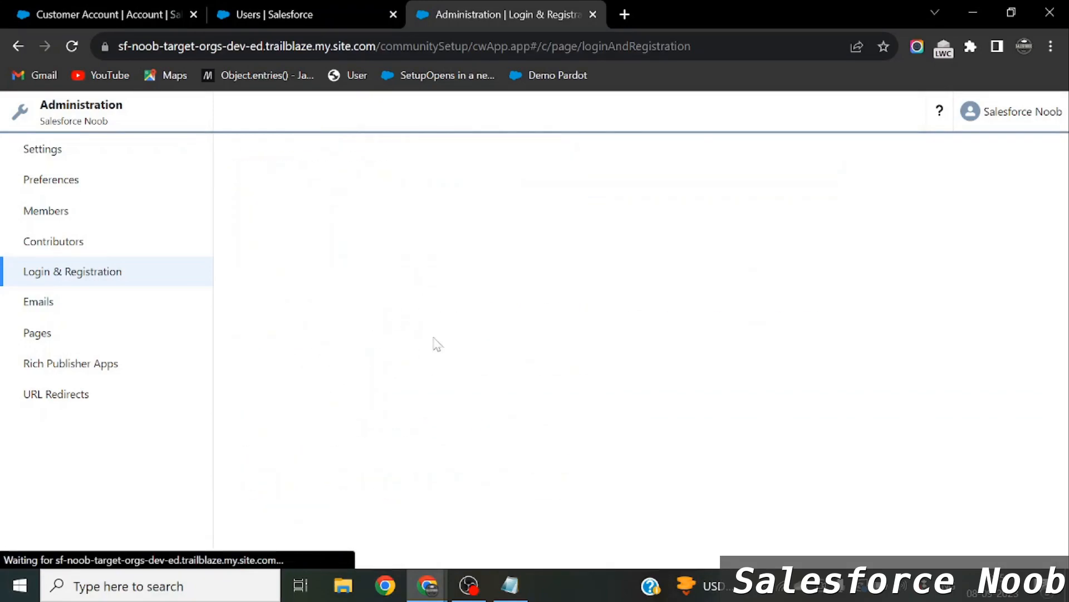
pyautogui.scroll(-10, 543, 362)
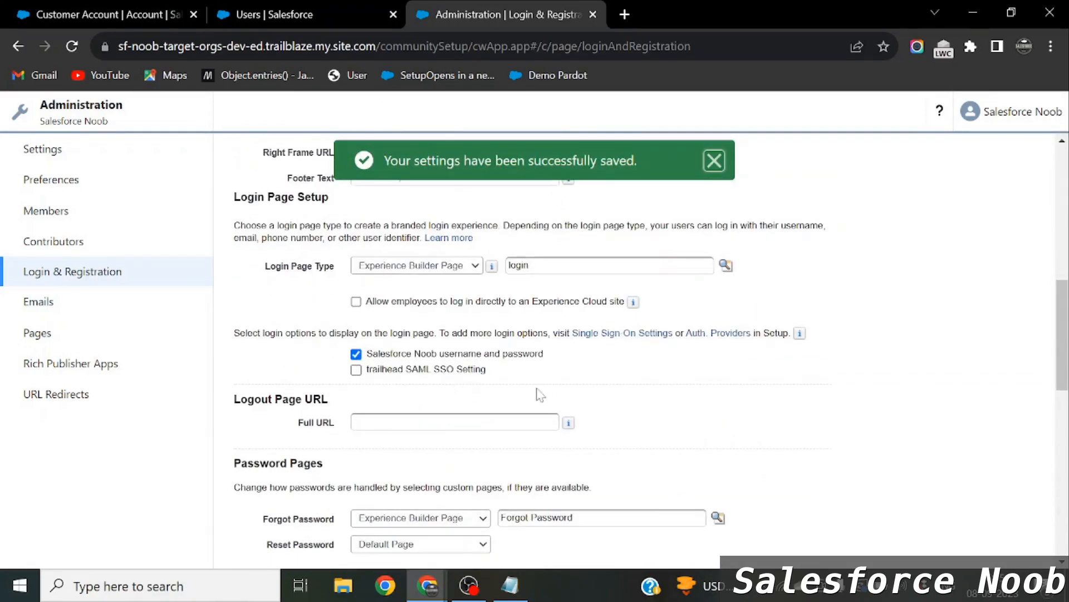
pyautogui.scroll(-5, 557, 393)
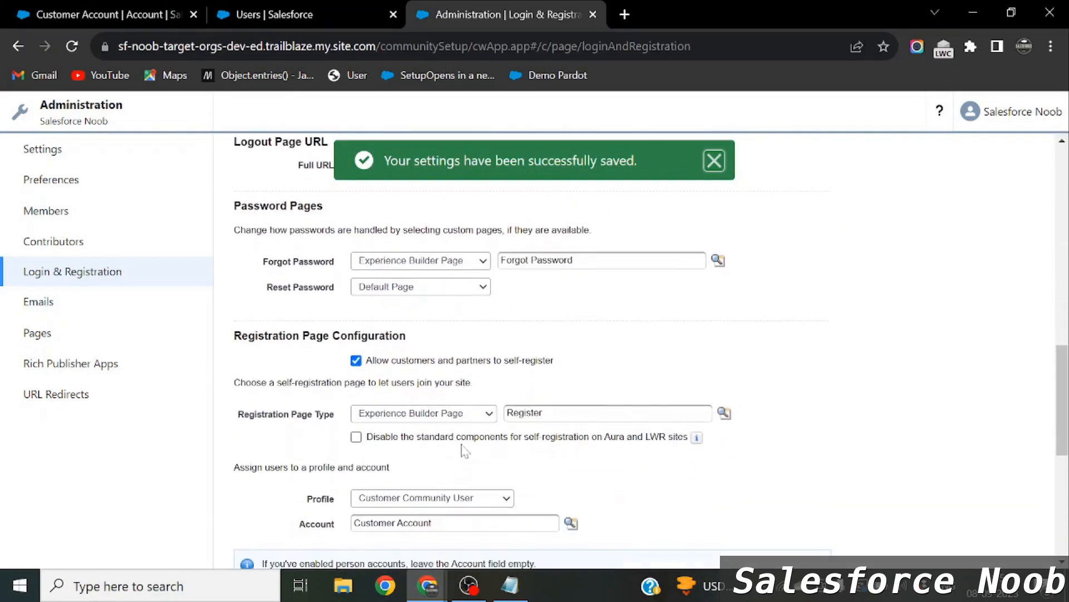
pyautogui.hotkey('alt', 'Tab')
# Reload the incognito site login page, recheck Users and Login settings, then return to it.
pyautogui.press('Tab')
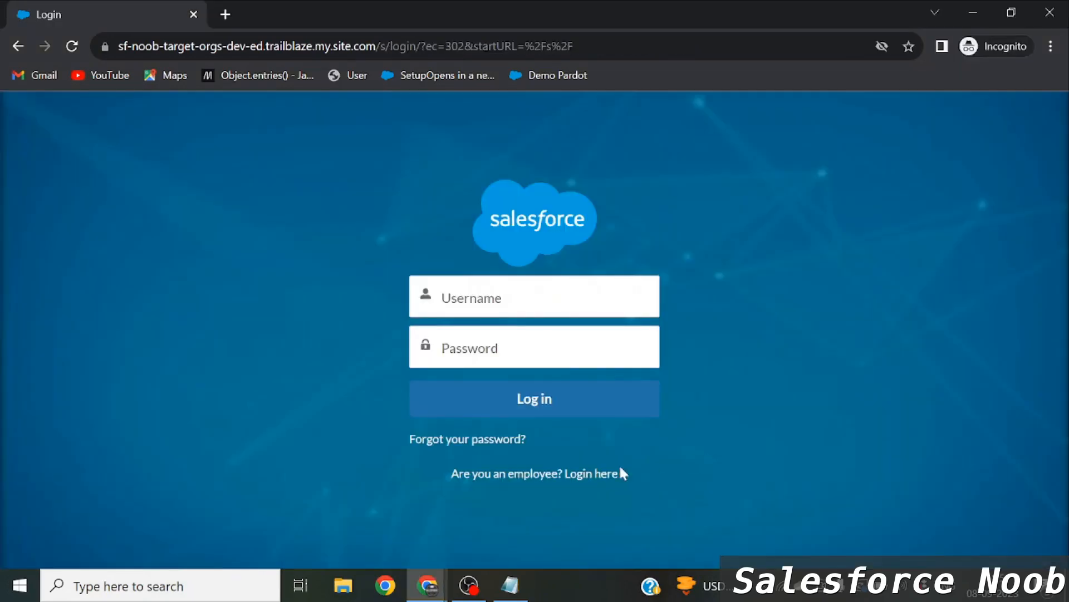
pyautogui.press('F5')
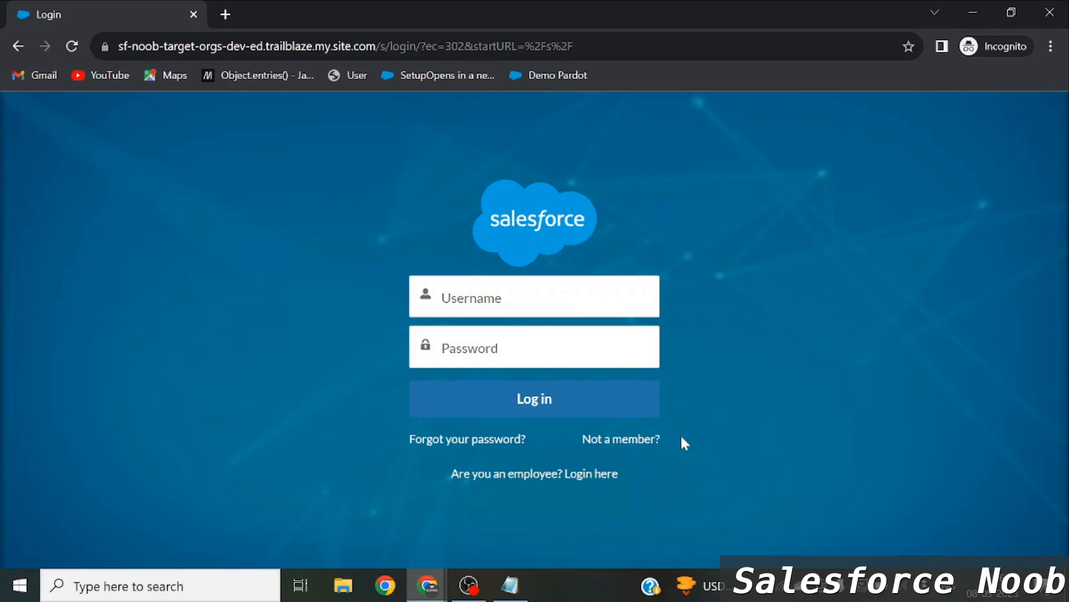
pyautogui.hotkey('alt', 'Tab')
pyautogui.click(230, 9)
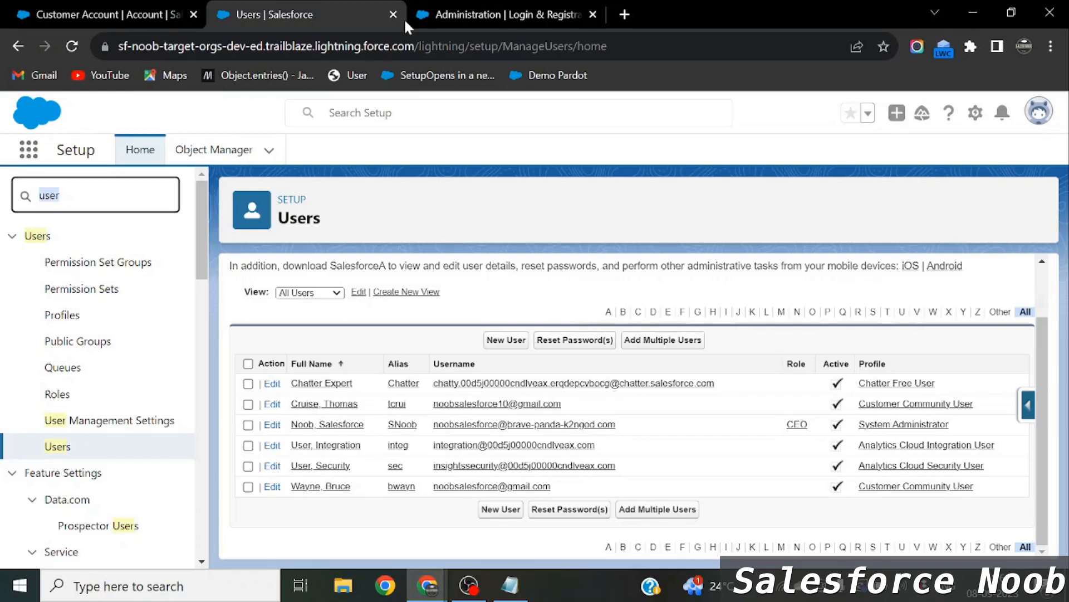
pyautogui.click(452, 13)
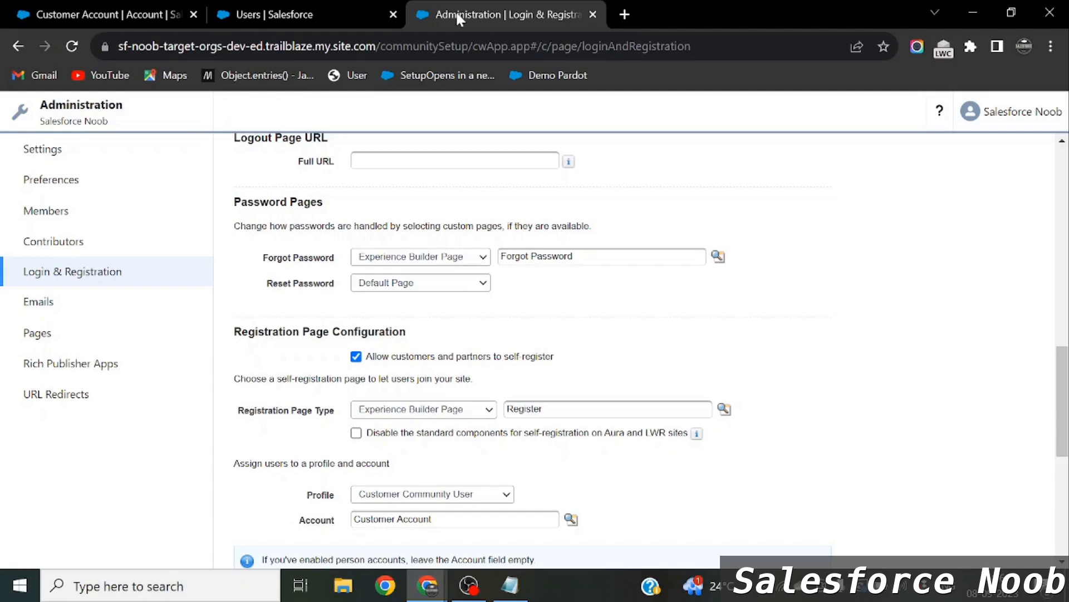
pyautogui.press('alt')
pyautogui.hotkey('alt', 'Tab')
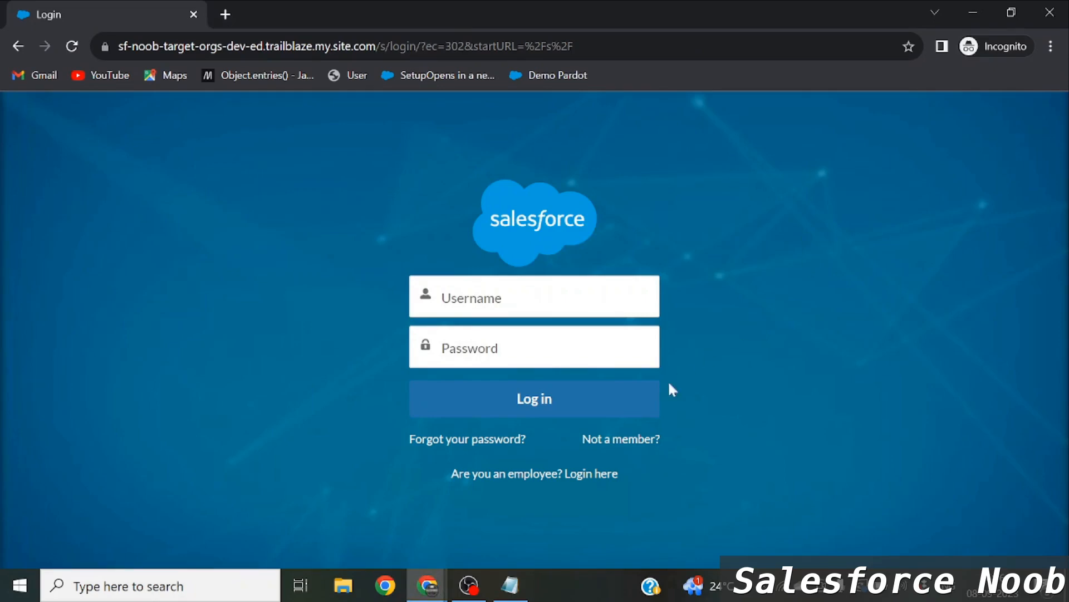
# Open the site's self-registration form and enter the new member's first name.
pyautogui.click(600, 445)
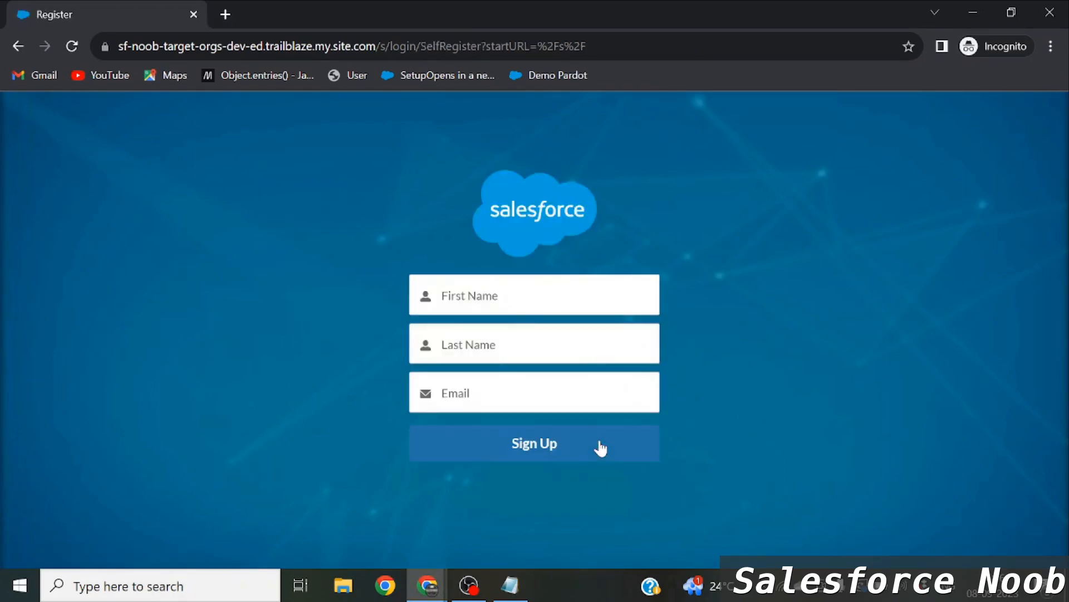
pyautogui.click(468, 328)
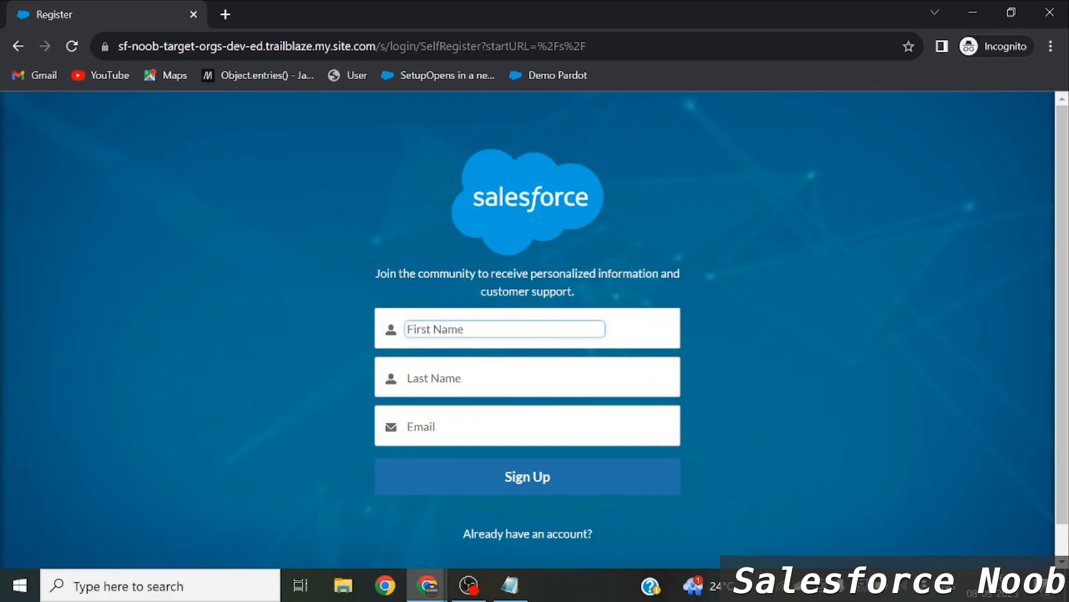
pyautogui.click(504, 426)
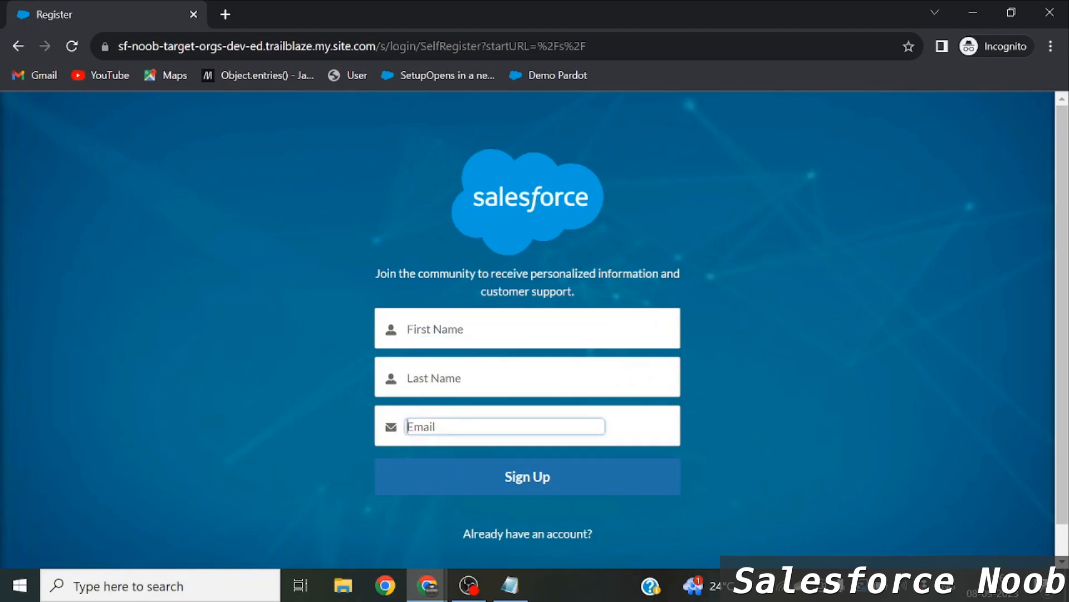
pyautogui.click(458, 337)
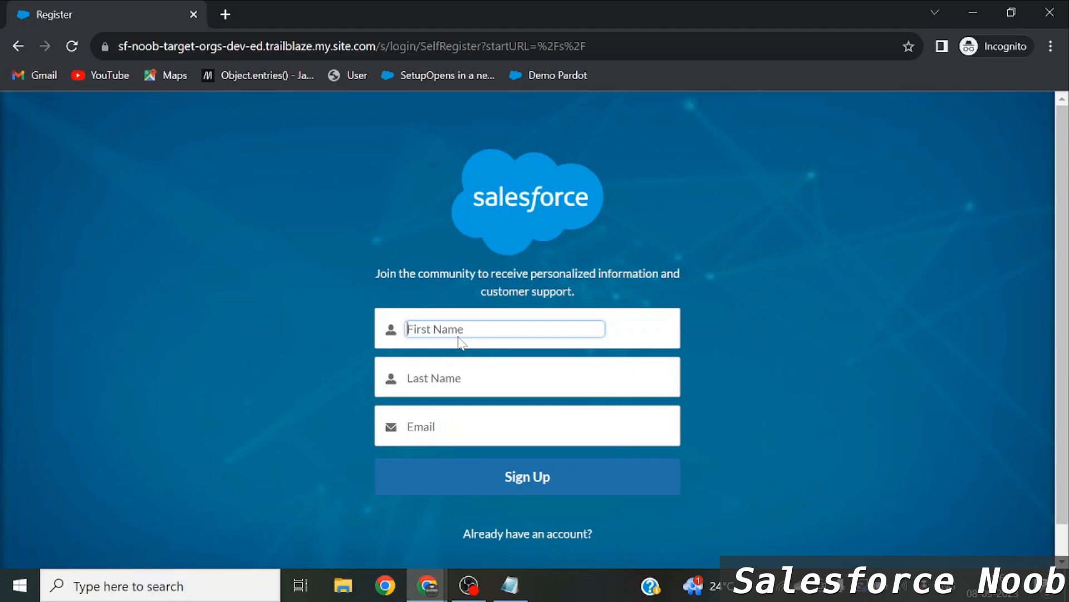
pyautogui.write('Leo')
# Enter the member's last name, fixing a typo, and their e-mail address, then submit the sign-up.
pyautogui.click(461, 360)
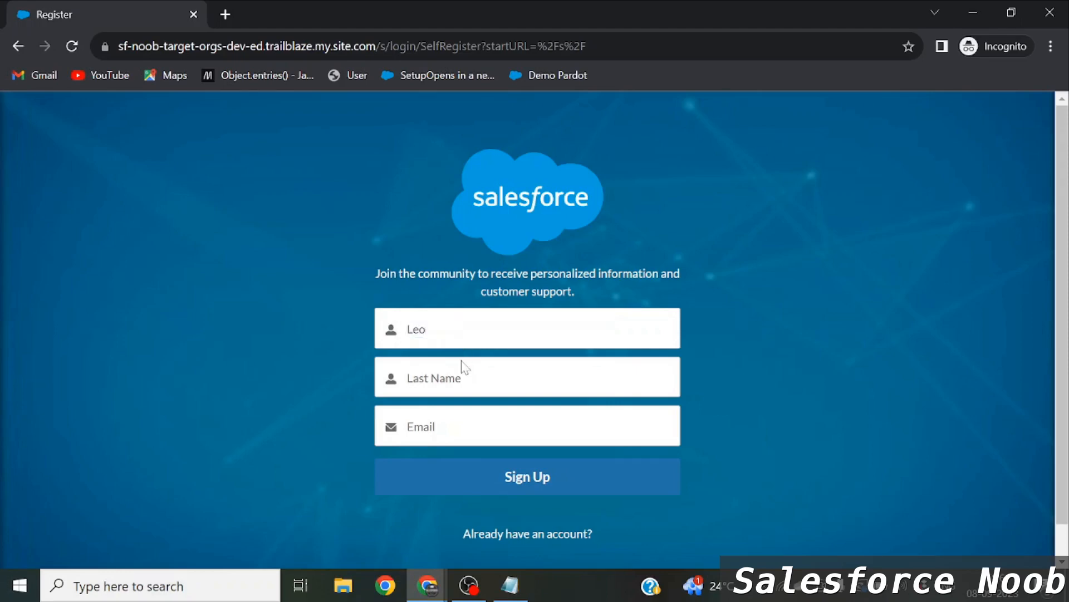
pyautogui.click(458, 371)
pyautogui.write('Mesi')
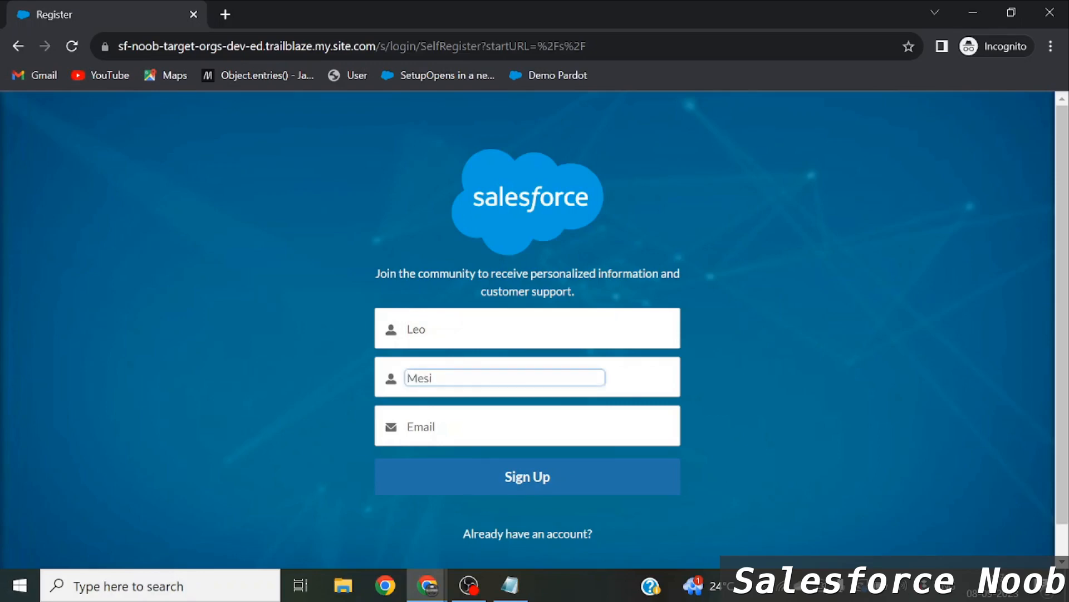
pyautogui.press('BackSpace')
pyautogui.write('si')
pyautogui.press('Tab')
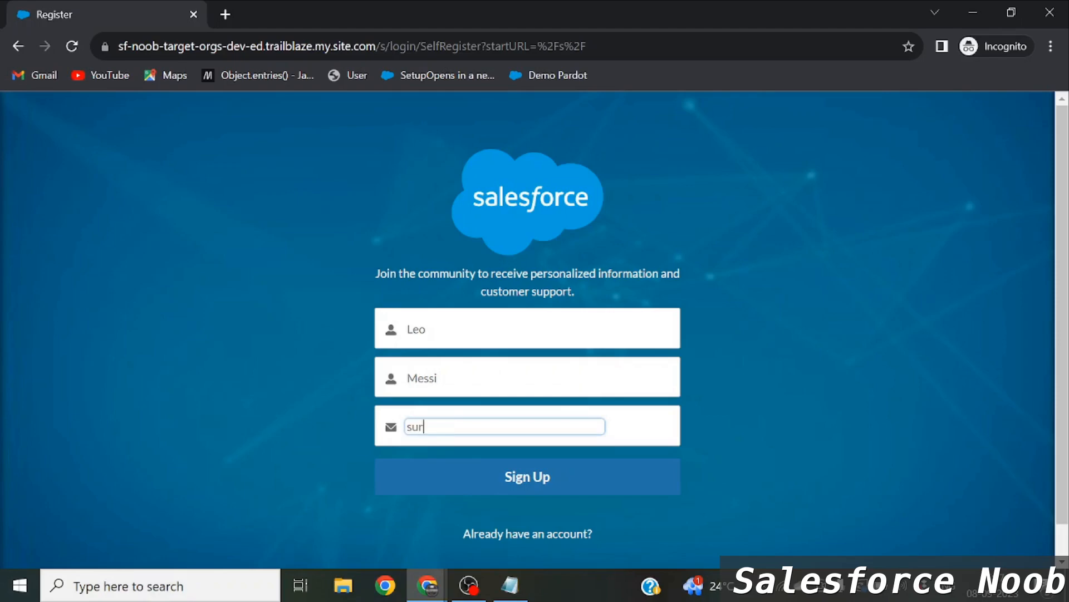
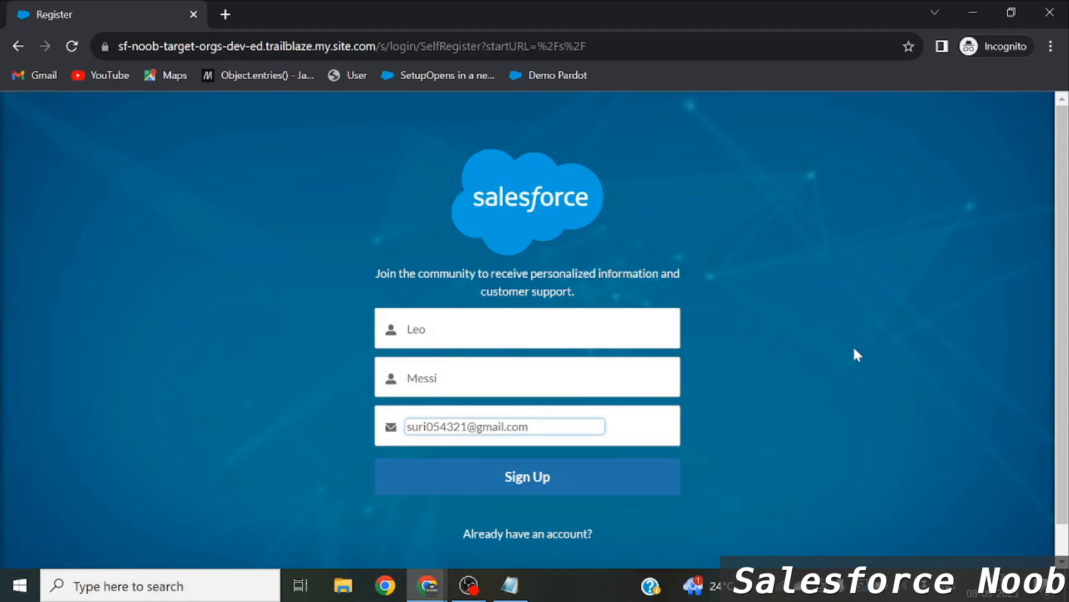
pyautogui.click(514, 483)
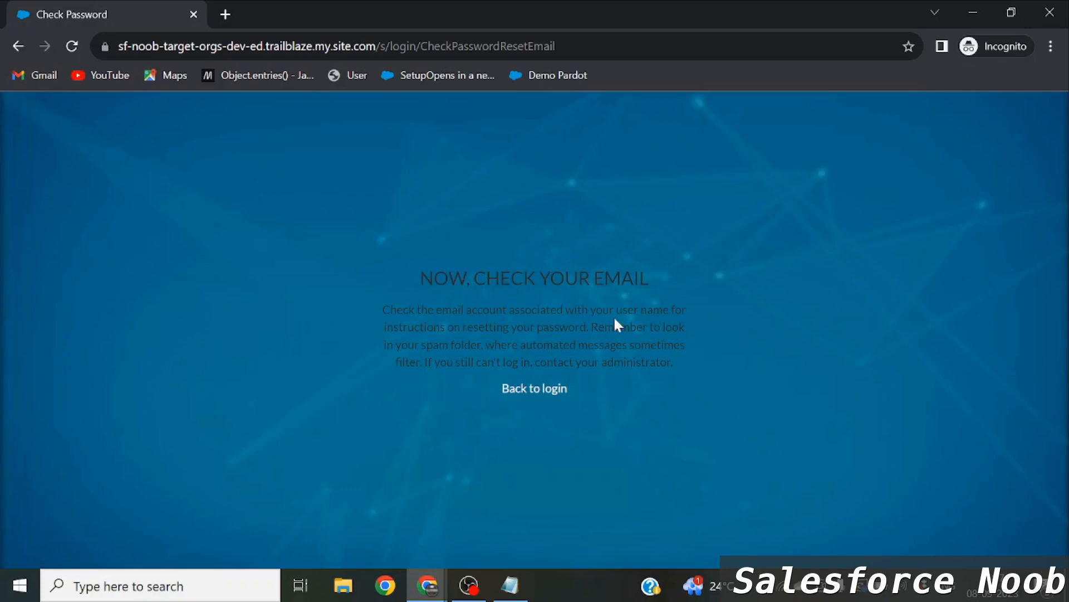
# Highlight the 'Now, check your email' confirmation text, then return to the admin browser window.
pyautogui.moveTo(418, 282); pyautogui.dragTo(653, 276)
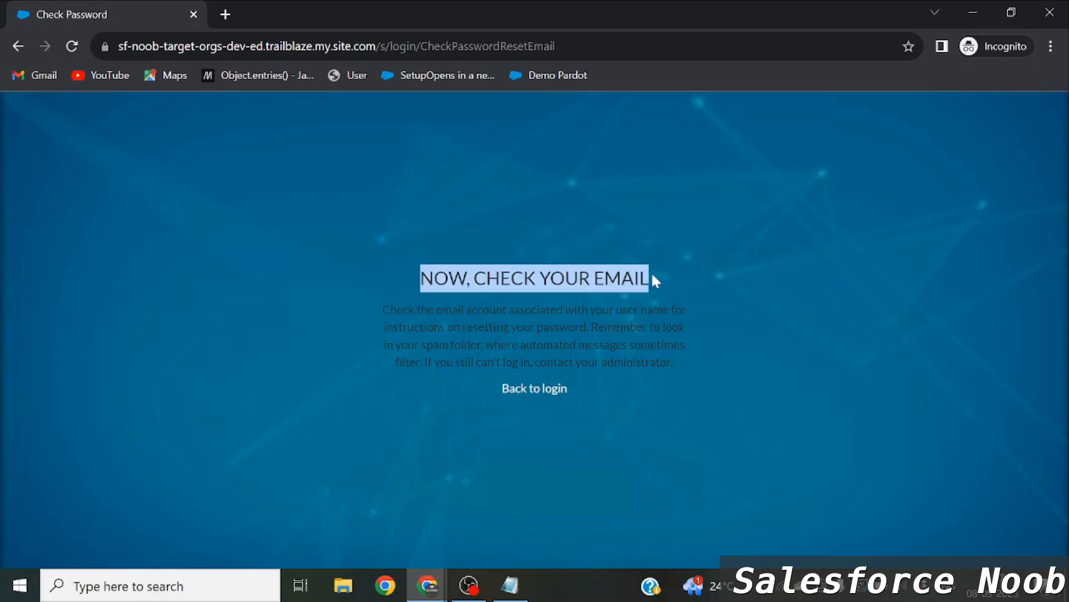
pyautogui.moveTo(374, 312); pyautogui.dragTo(616, 346)
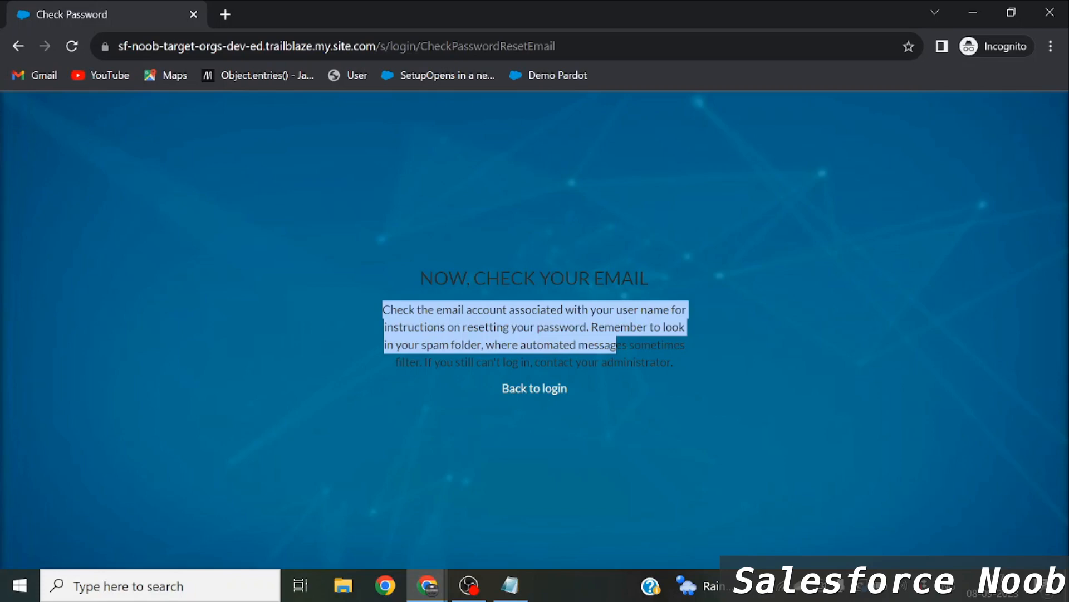
pyautogui.click(584, 355)
pyautogui.moveTo(434, 278); pyautogui.dragTo(622, 277)
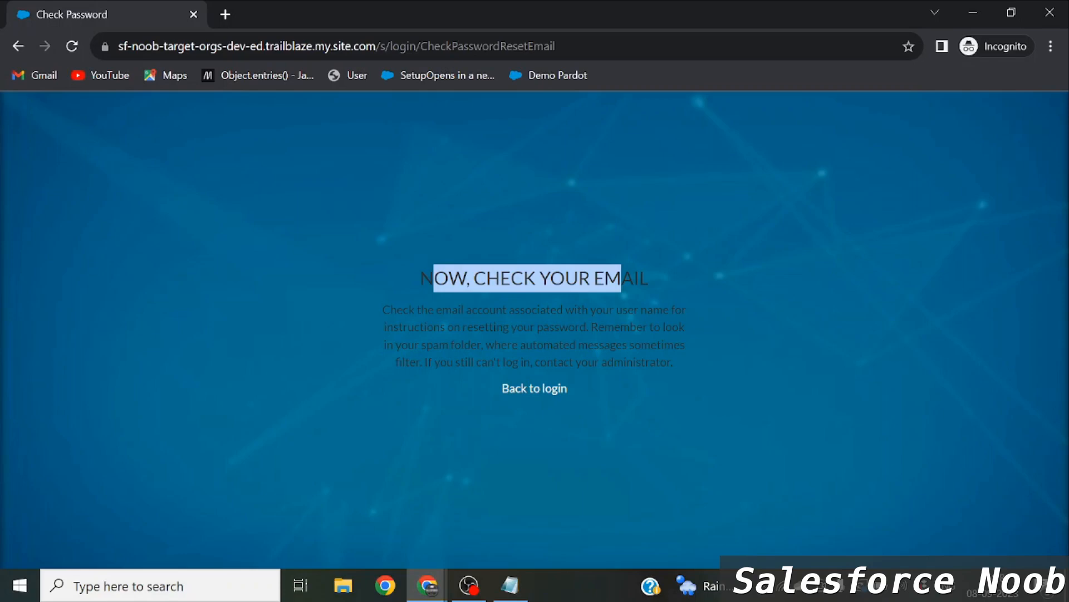
pyautogui.hotkey('alt', 'Tab')
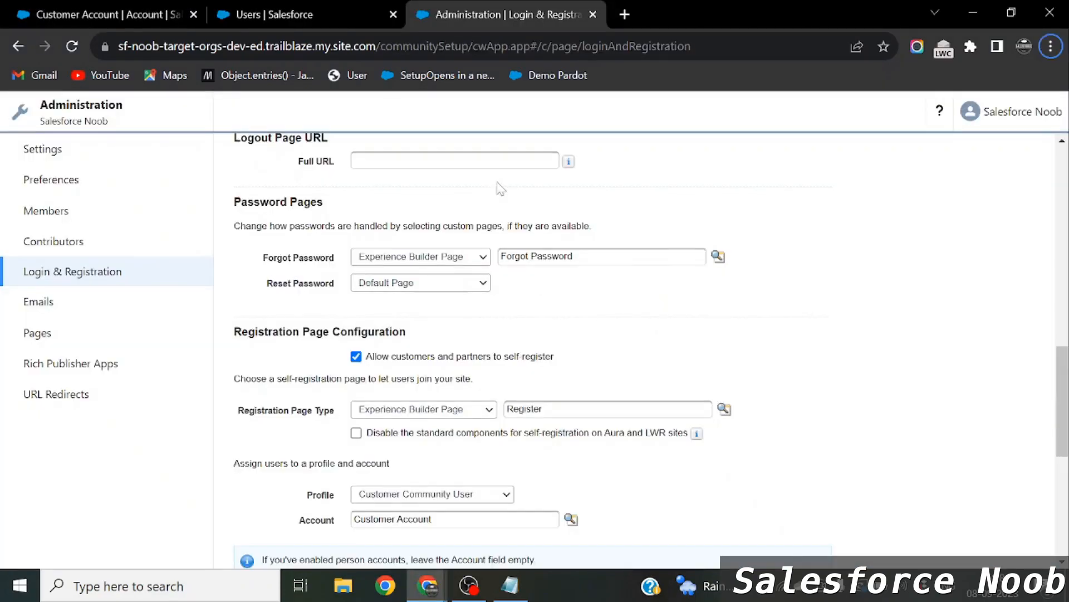
pyautogui.click(223, 8)
# Refresh Customer Account's related lists and confirm it is the registration's assigned account.
pyautogui.click(87, 8)
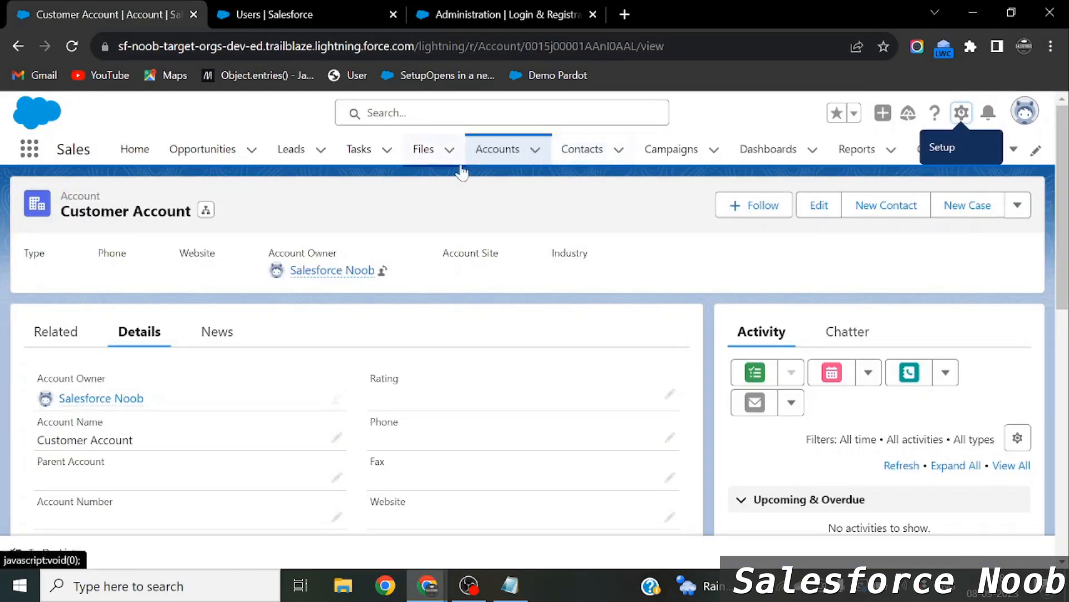
pyautogui.click(70, 337)
pyautogui.scroll(-2, 249, 313)
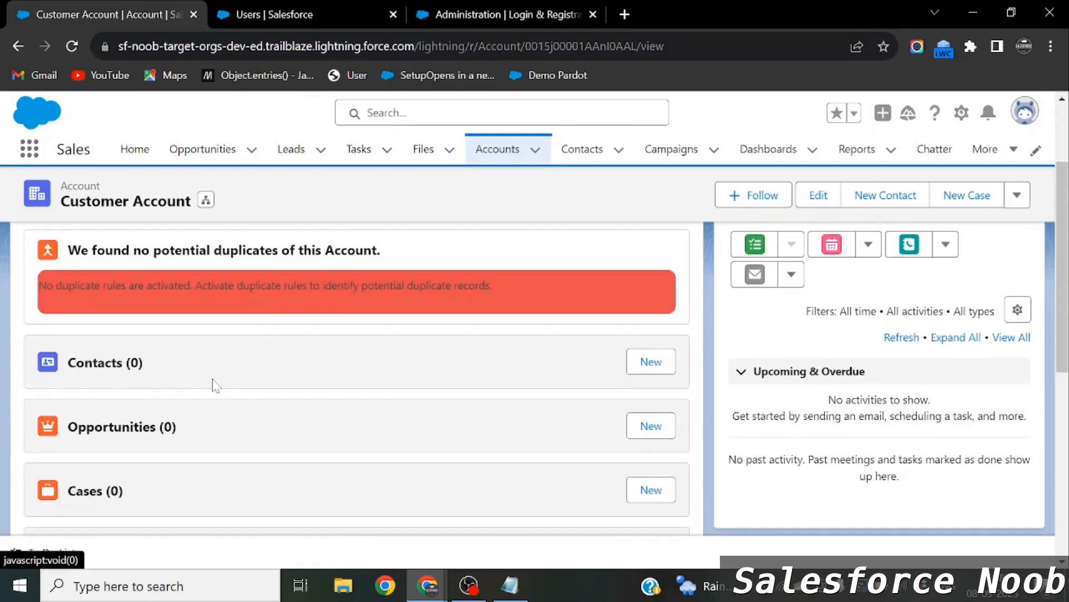
pyautogui.press('F5')
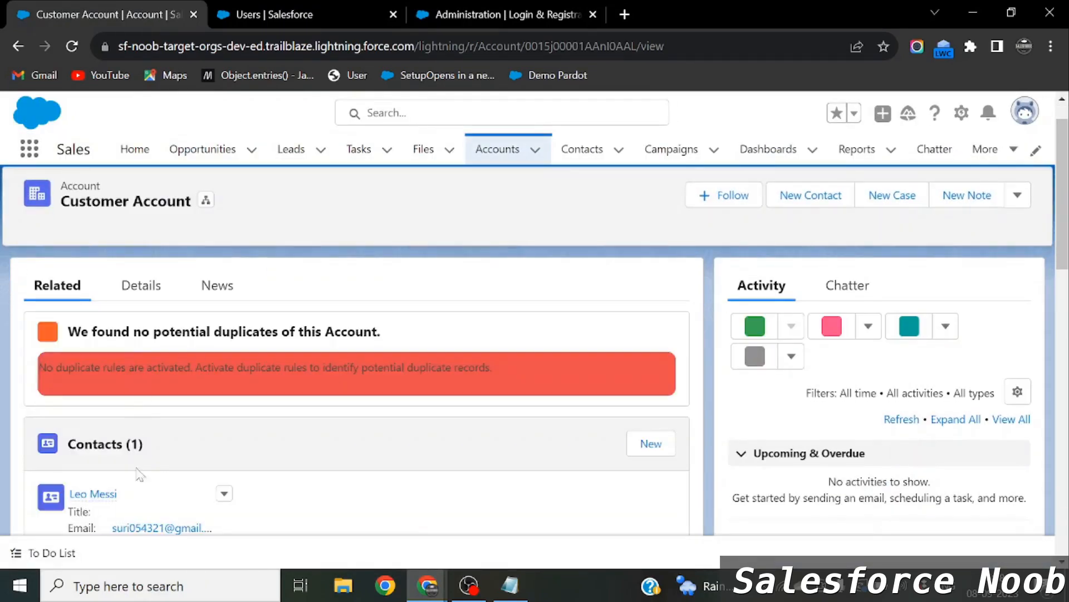
pyautogui.scroll(-1, 139, 475)
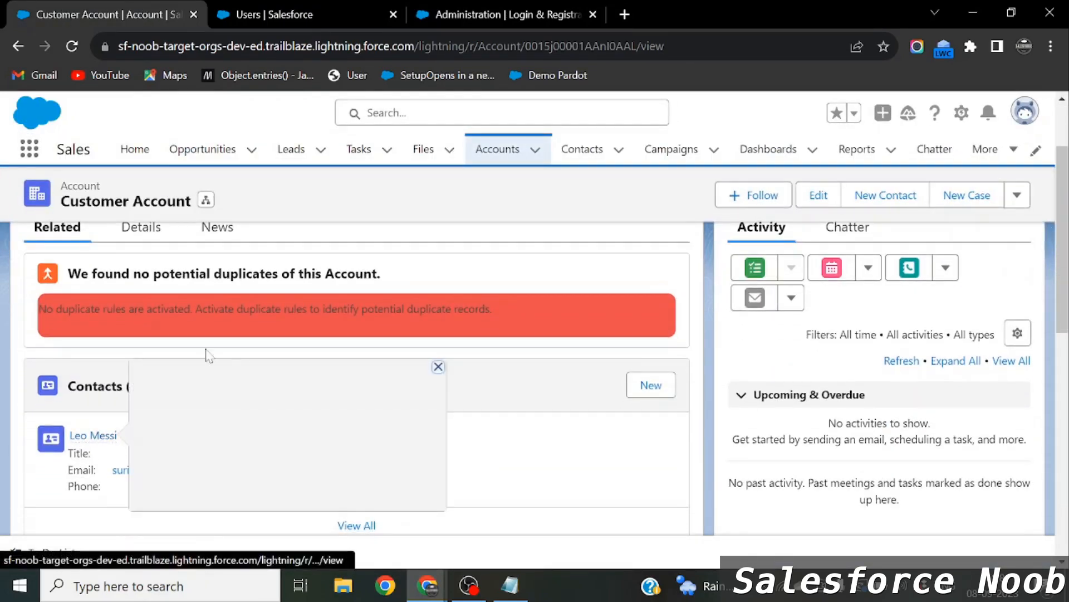
pyautogui.scroll(1, 206, 355)
pyautogui.click(433, 10)
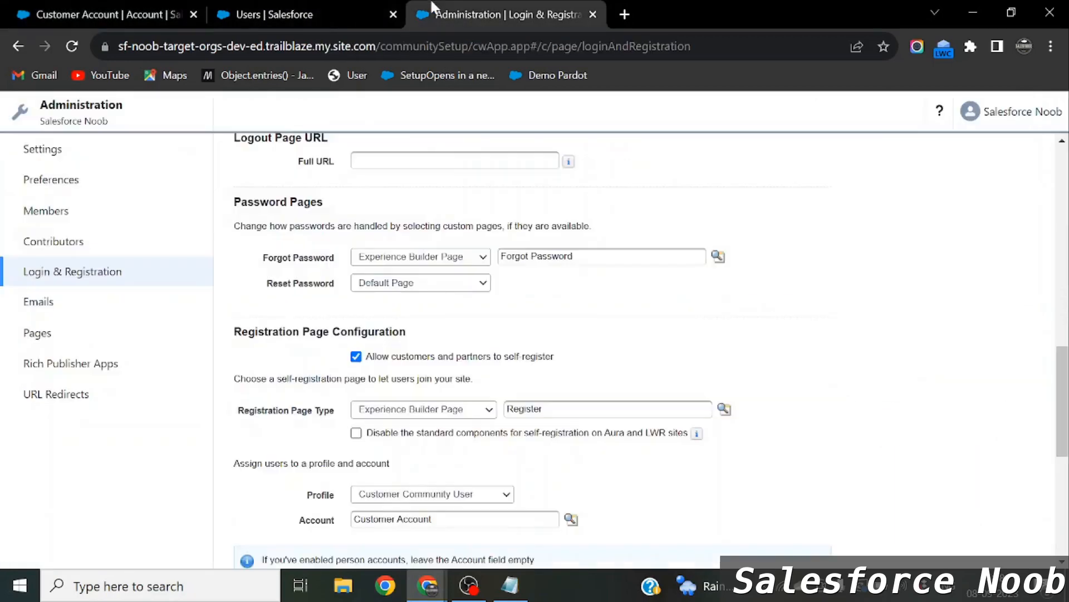
pyautogui.scroll(-1, 341, 446)
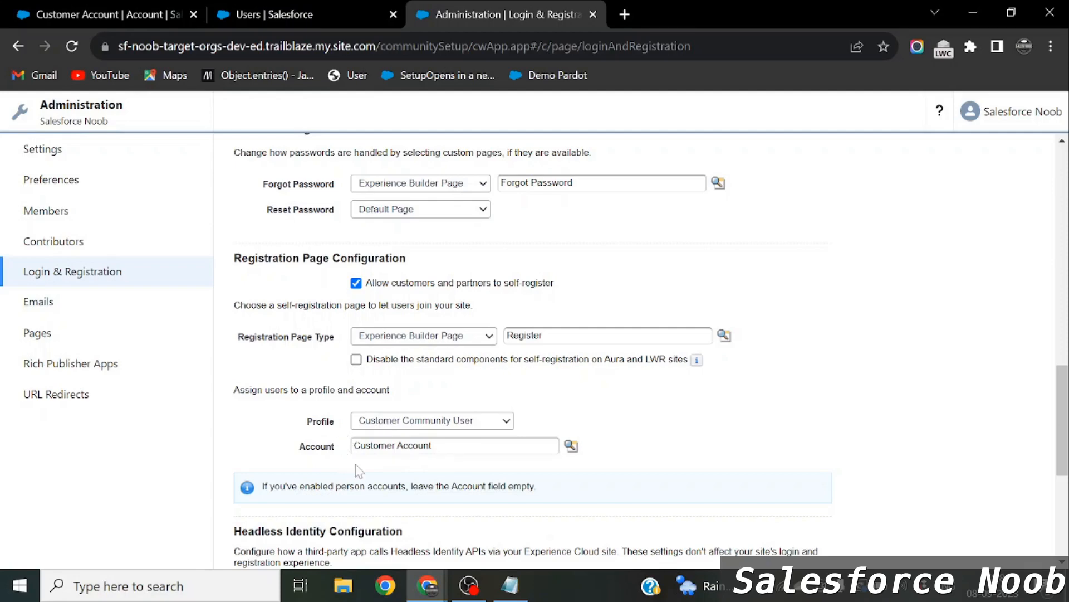
pyautogui.tripleClick(415, 446)
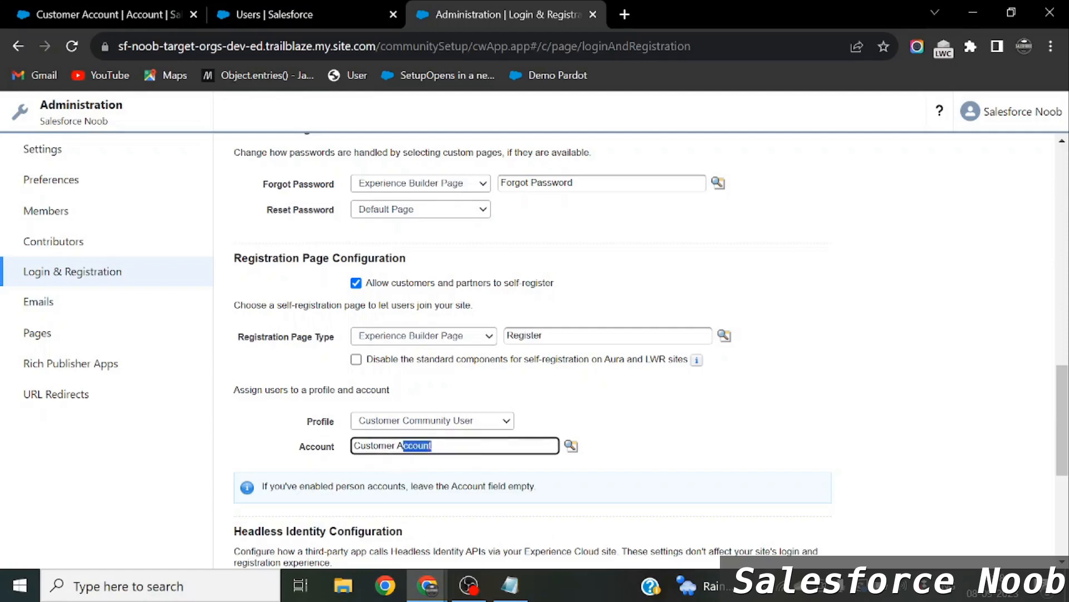
# Open the newly registered contact from Customer Account's related list in a new tab.
pyautogui.click(139, 8)
pyautogui.scroll(-2, 169, 395)
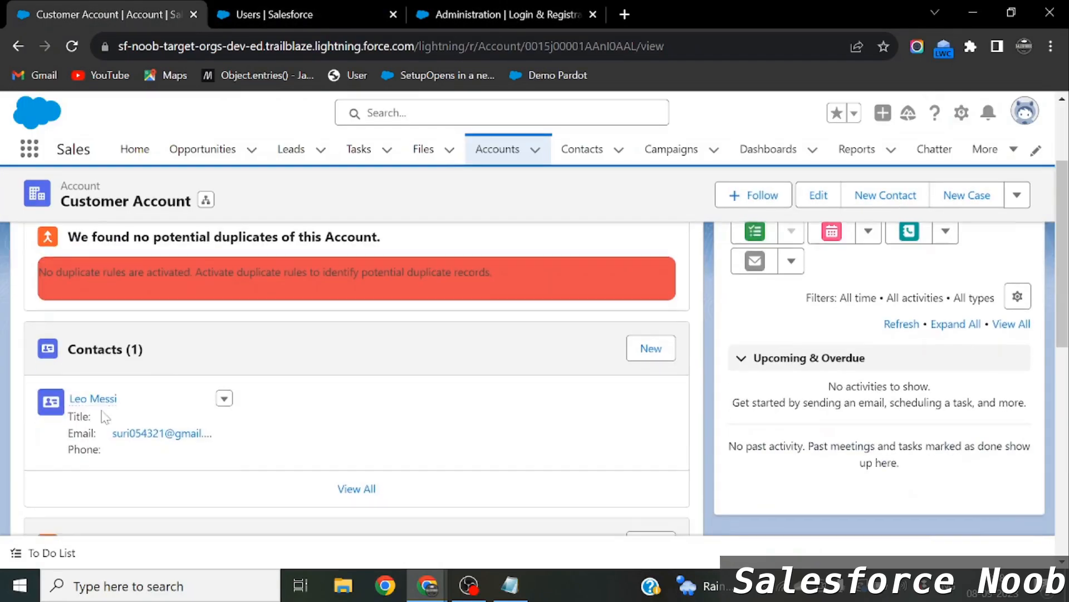
pyautogui.rightClick(98, 397)
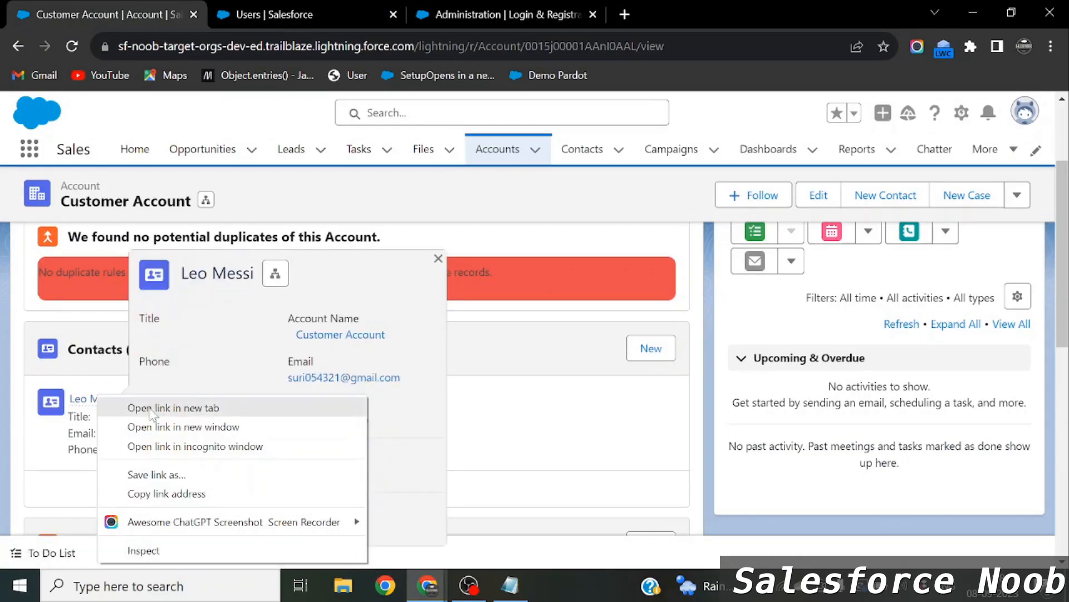
pyautogui.click(146, 408)
pyautogui.click(253, 9)
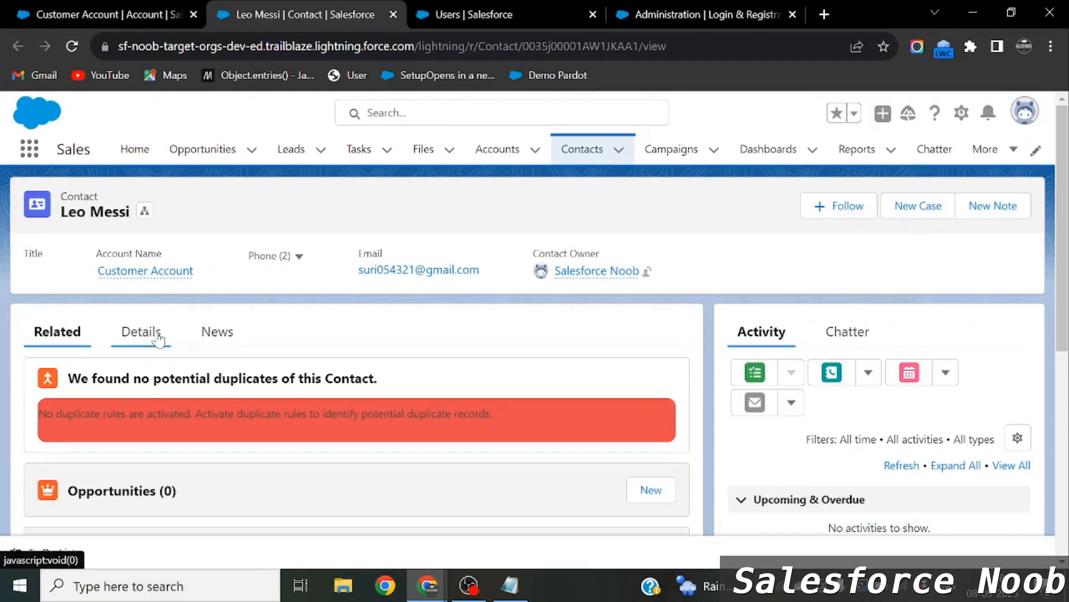
# Review the new contact's Details fields, cancelling the Name inline edit without saving.
pyautogui.click(140, 332)
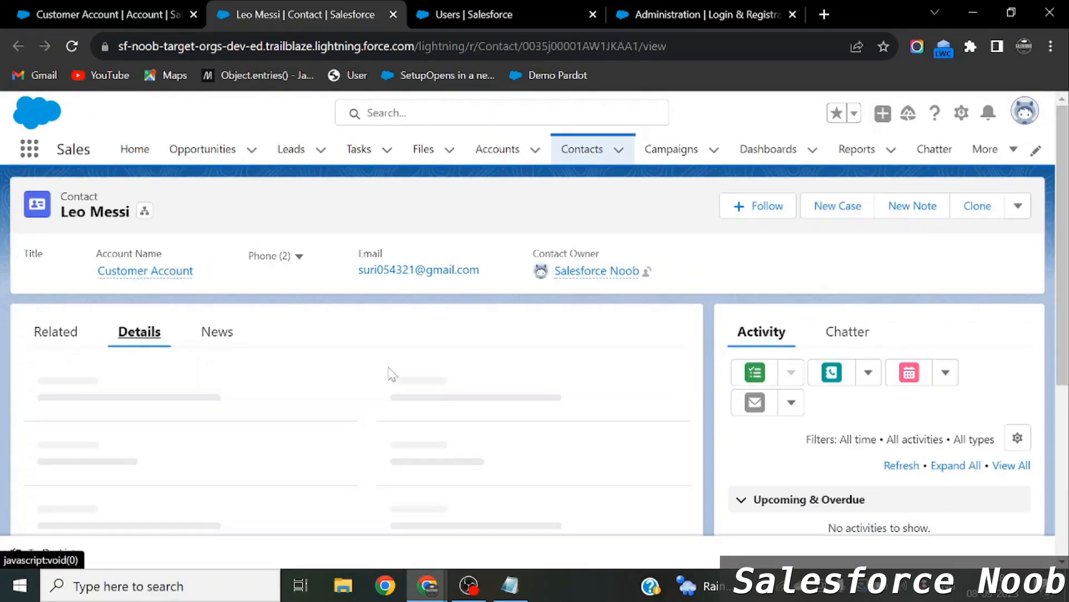
pyautogui.scroll(-2, 389, 372)
pyautogui.scroll(-1, 464, 414)
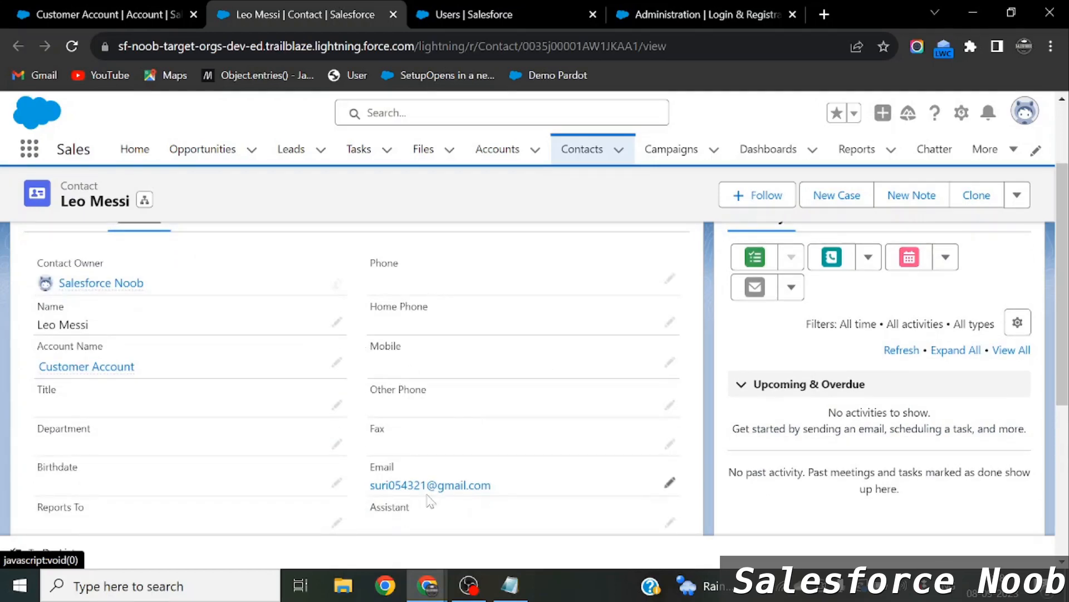
pyautogui.click(336, 322)
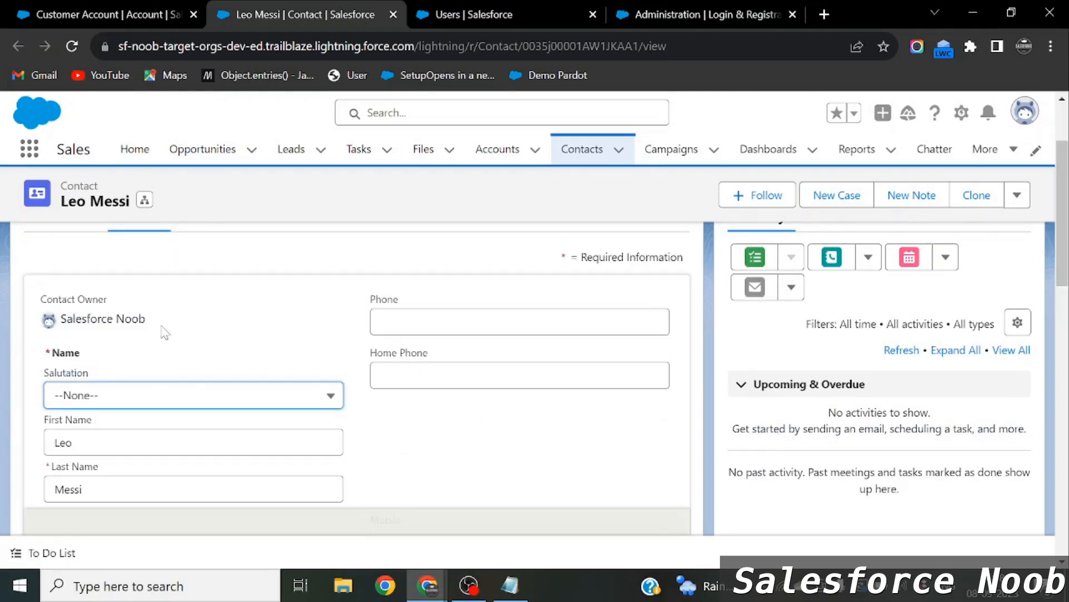
pyautogui.scroll(-2, 178, 390)
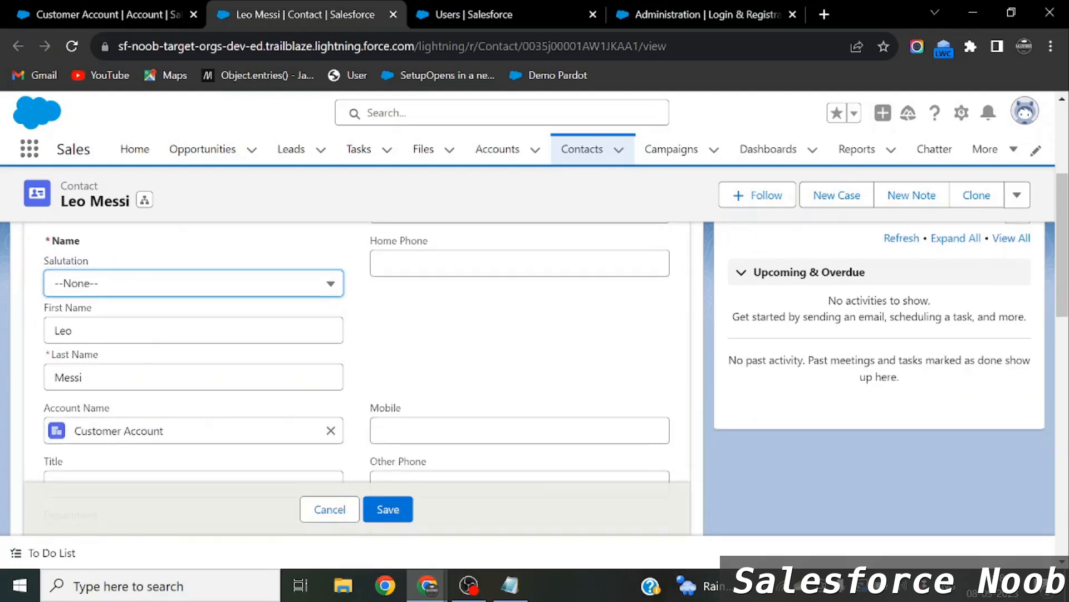
pyautogui.scroll(-2, 163, 387)
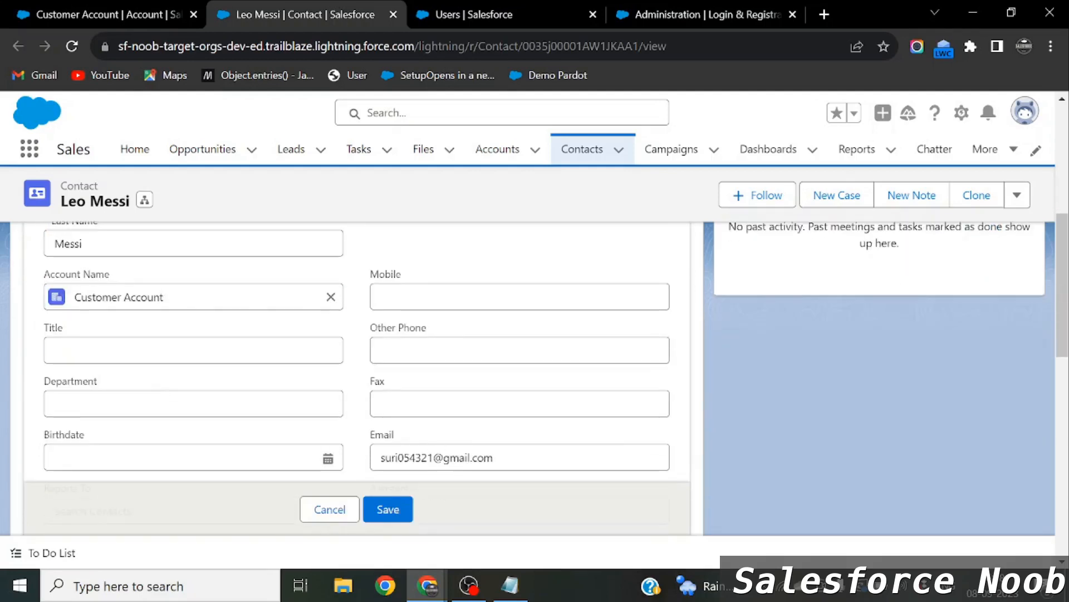
pyautogui.click(345, 509)
pyautogui.scroll(-1, 450, 388)
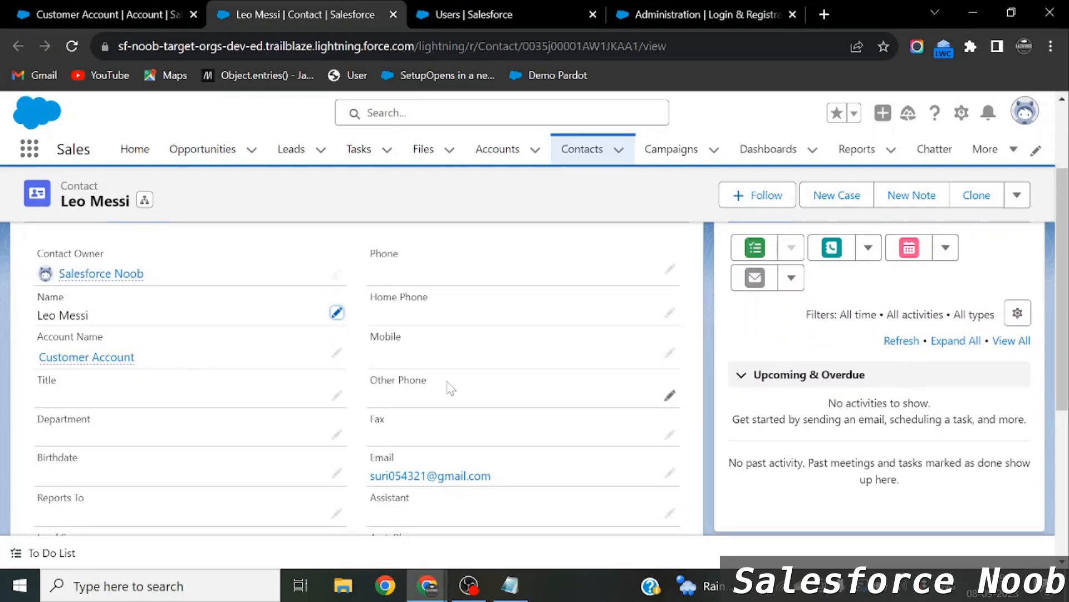
pyautogui.click(735, 11)
# Check the Registration Page Type choices, keeping Experience Builder Page, then go to Setup's users list.
pyautogui.click(441, 339)
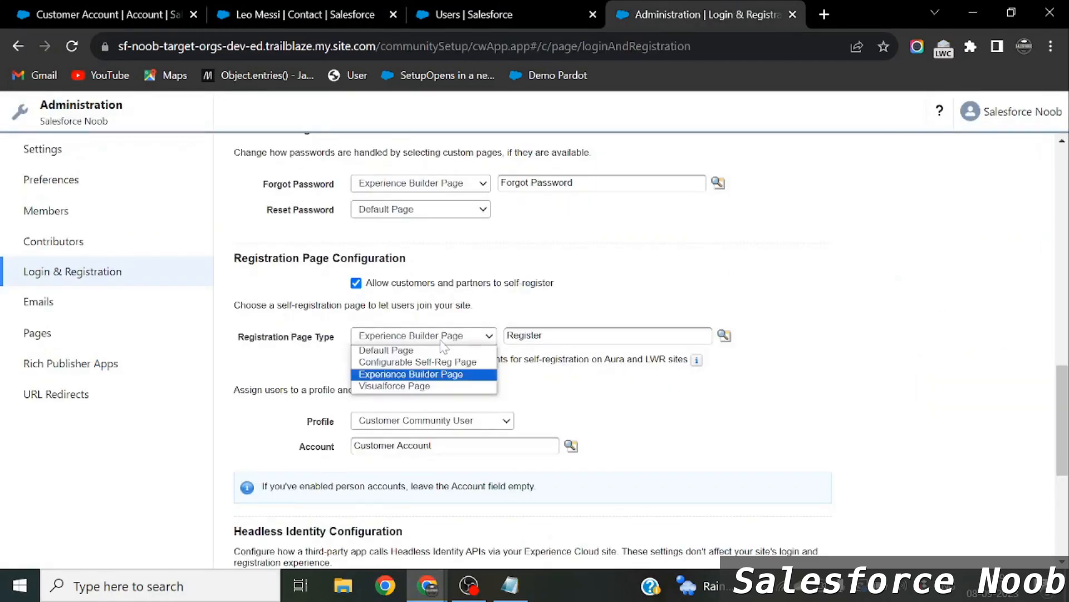
pyautogui.click(616, 298)
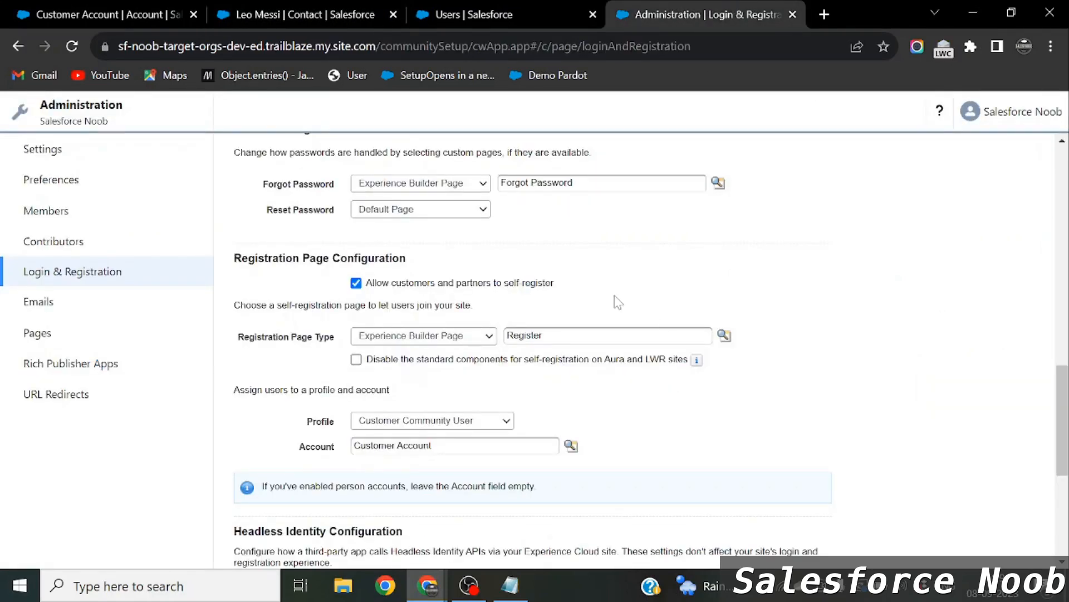
pyautogui.click(306, 11)
pyautogui.moveTo(107, 354)
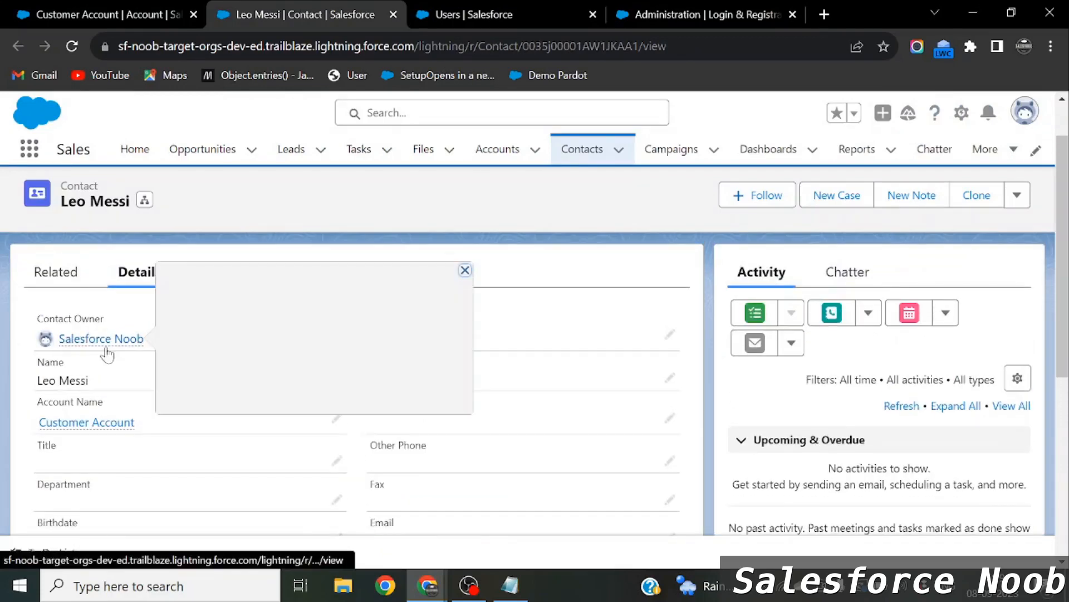
pyautogui.click(968, 117)
pyautogui.click(504, 13)
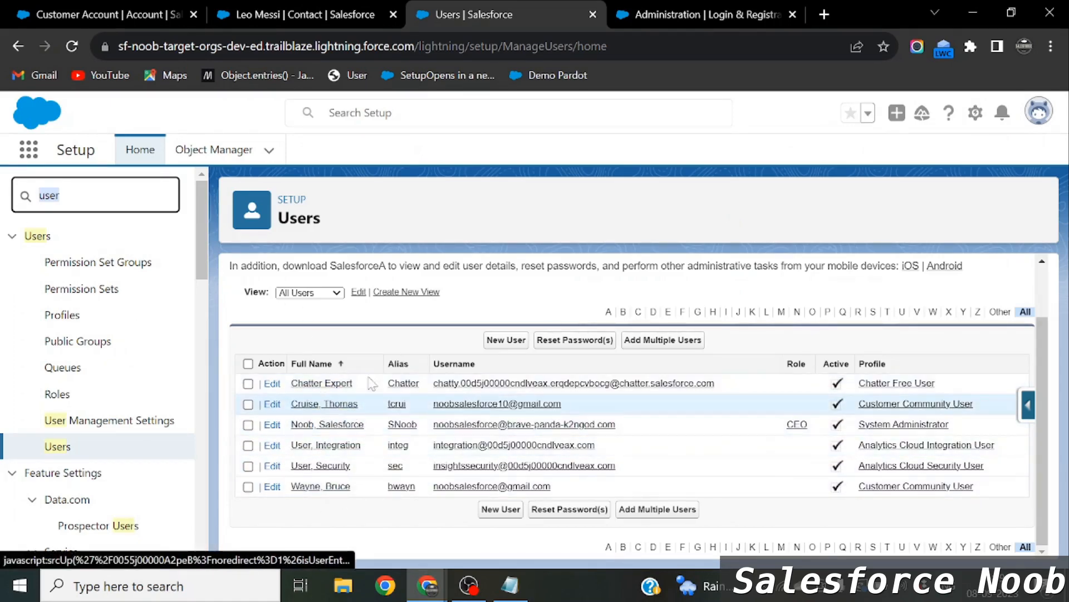
# Refresh the Users list to find the new Customer Community User and confirm the Customer Account assignment.
pyautogui.click(500, 408)
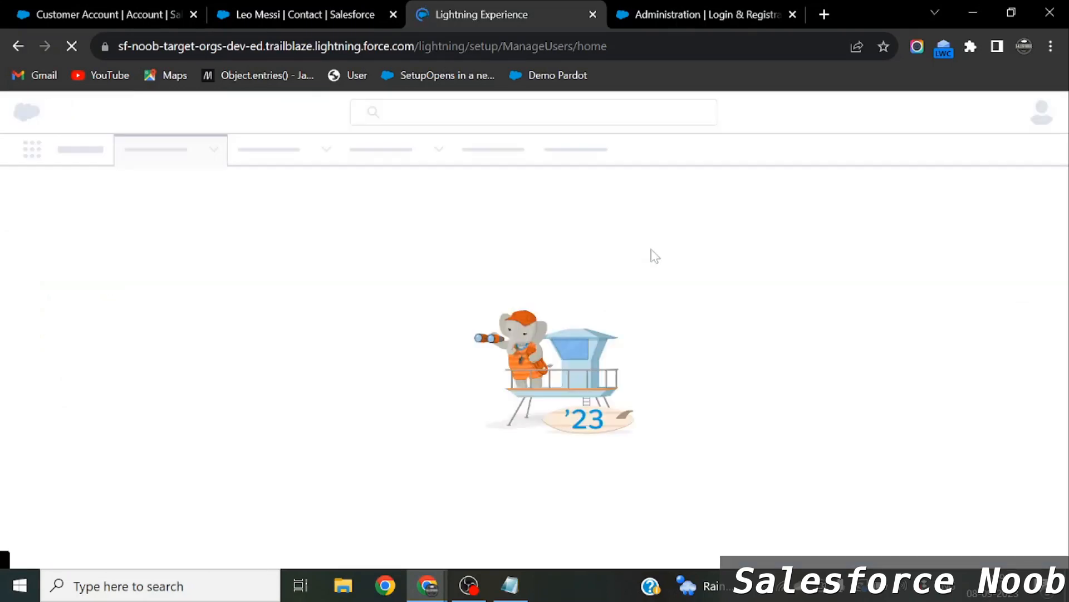
pyautogui.scroll(-1, 329, 493)
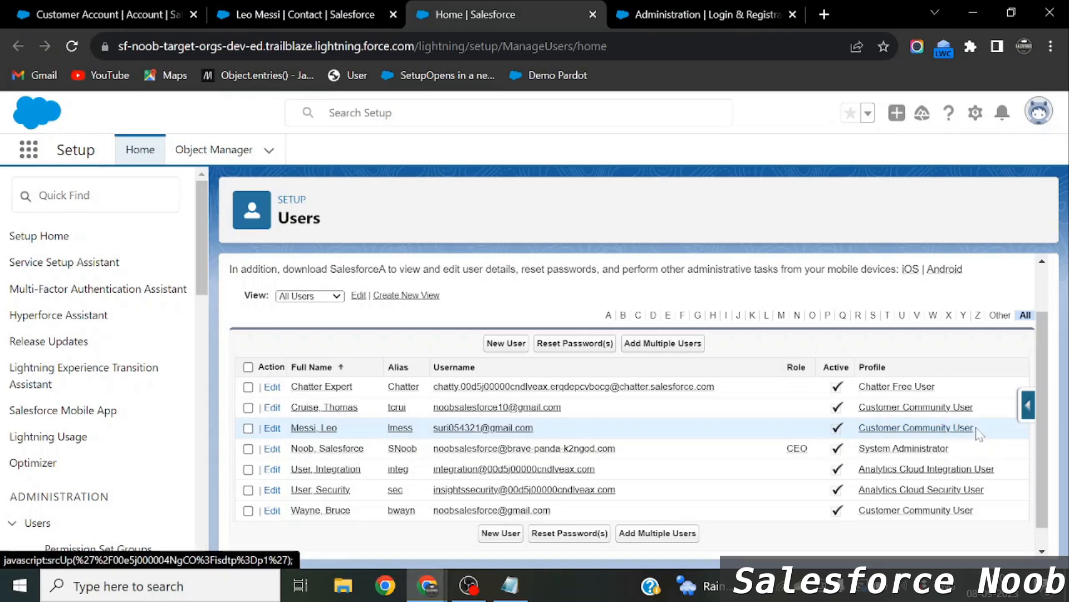
pyautogui.moveTo(974, 429); pyautogui.dragTo(858, 427)
pyautogui.click(738, 8)
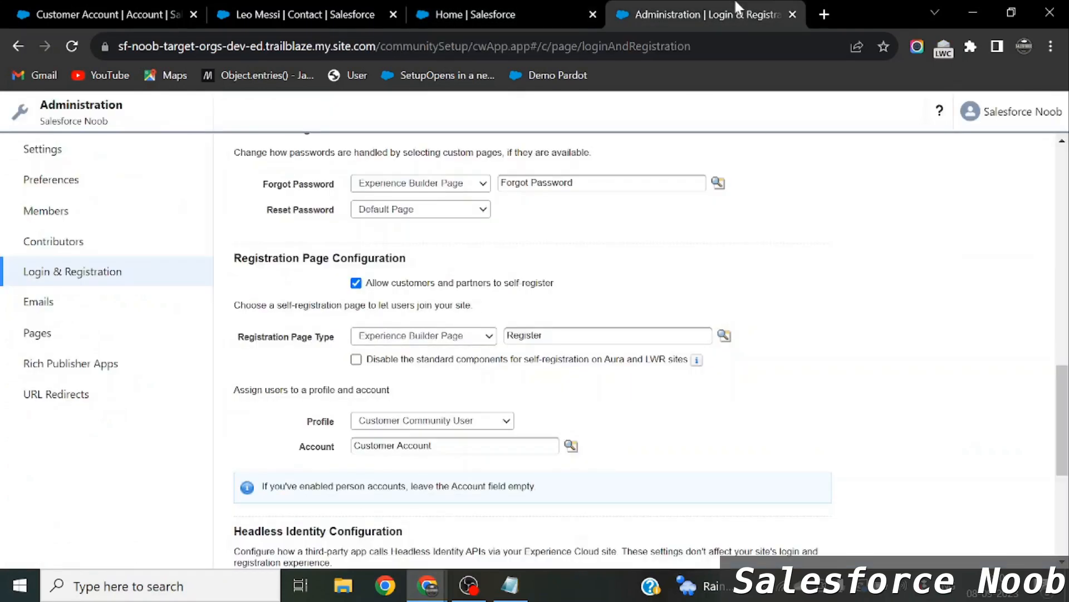
pyautogui.scroll(1, 292, 322)
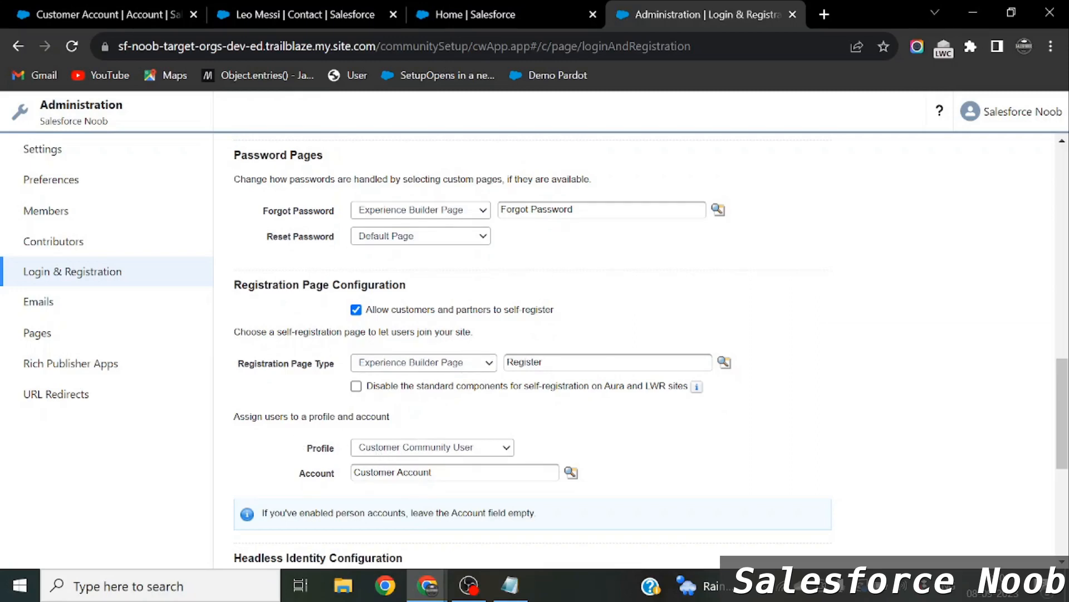
pyautogui.moveTo(433, 472); pyautogui.dragTo(353, 472)
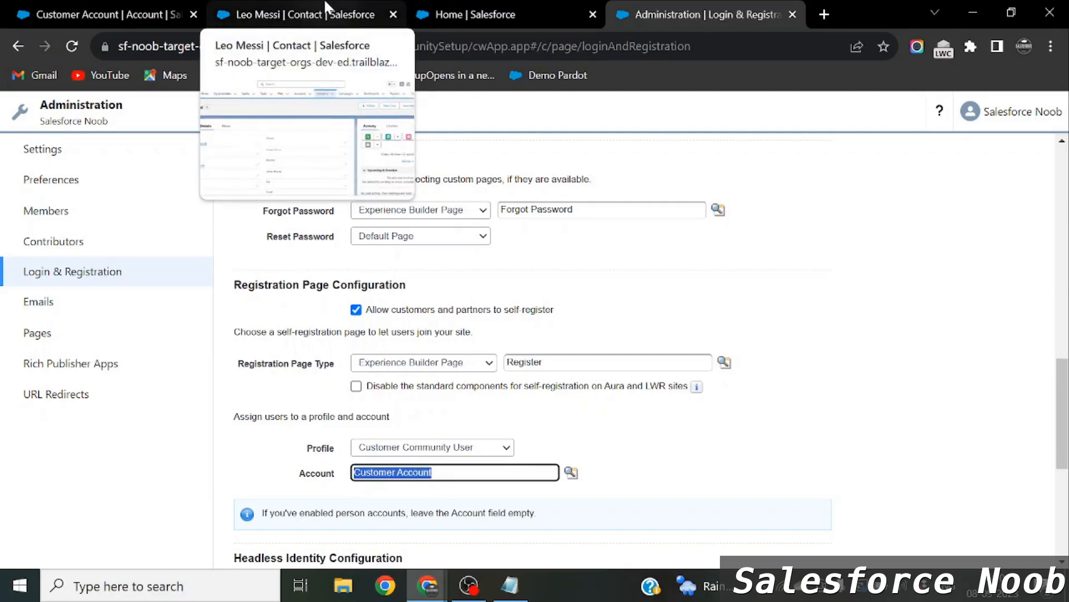
pyautogui.click(448, 15)
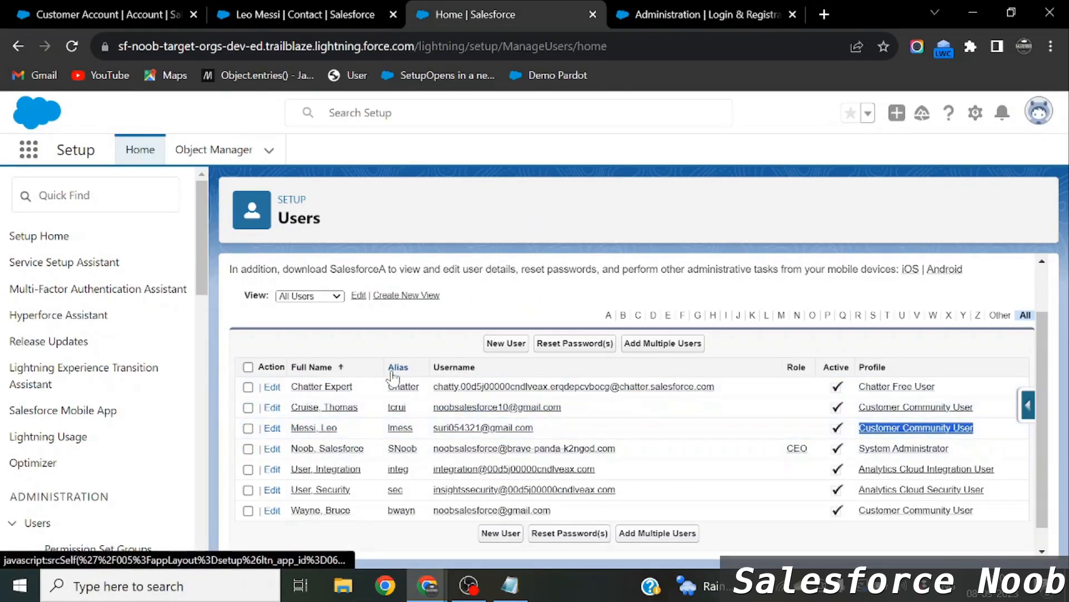
# Open the new user's detail record and highlight its Customer Community user license.
pyautogui.click(305, 430)
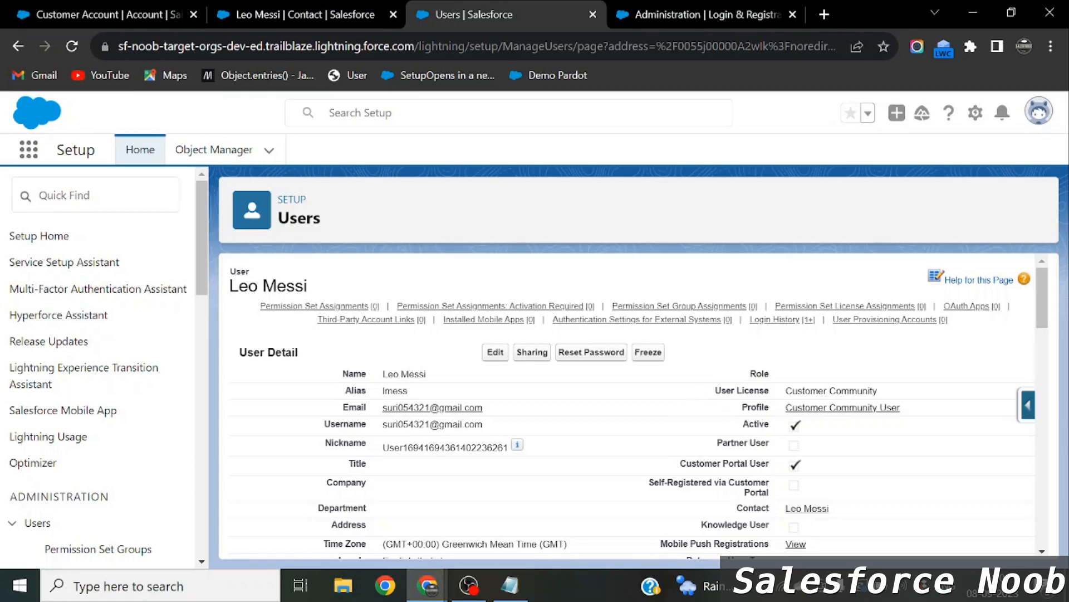
pyautogui.moveTo(880, 391); pyautogui.dragTo(787, 393)
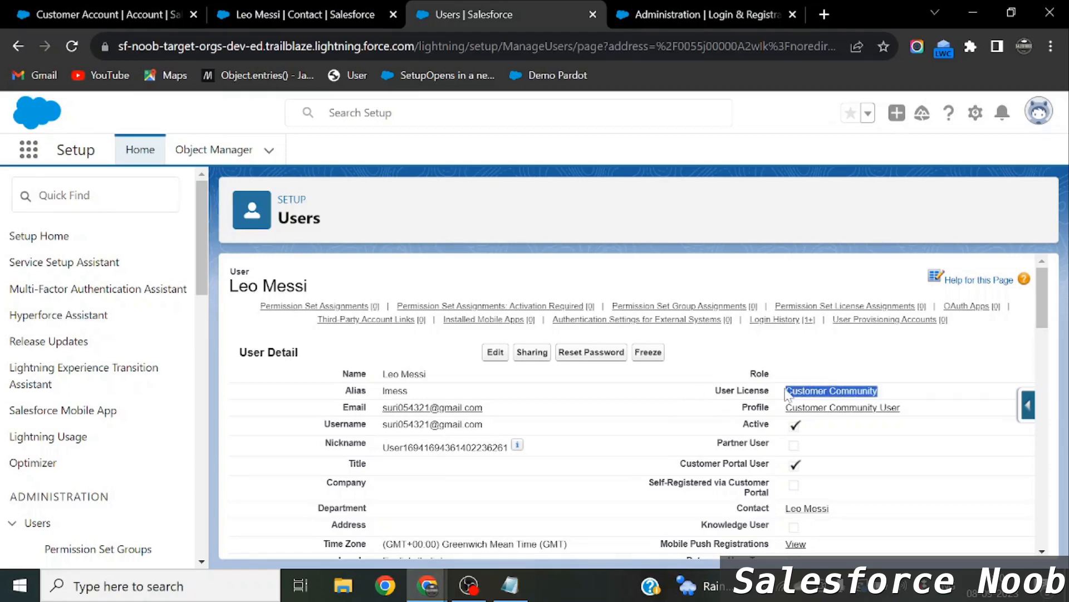
pyautogui.click(895, 397)
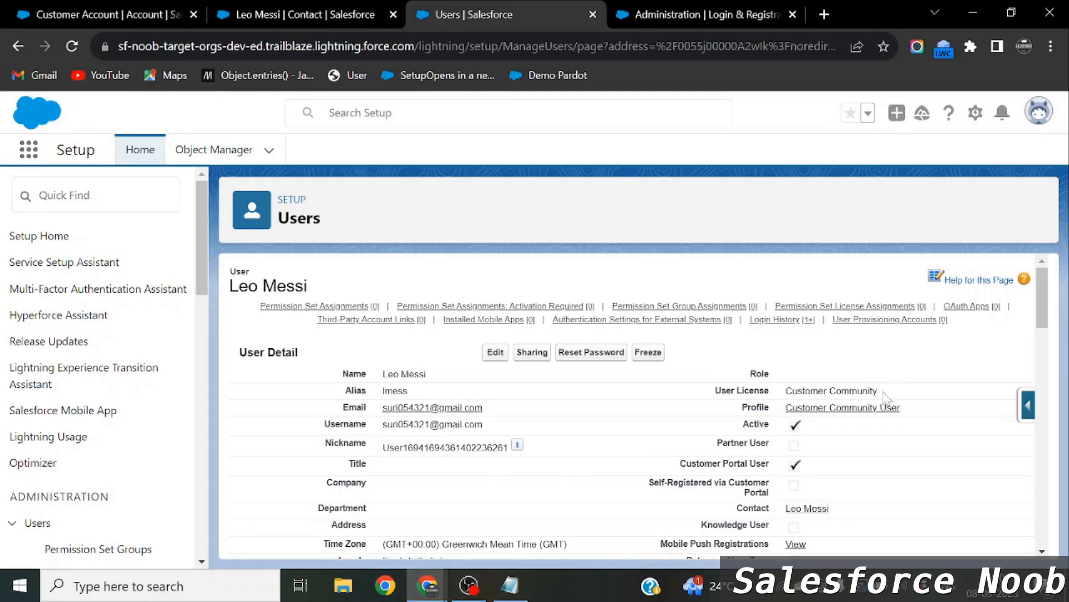
pyautogui.moveTo(883, 393); pyautogui.dragTo(785, 391)
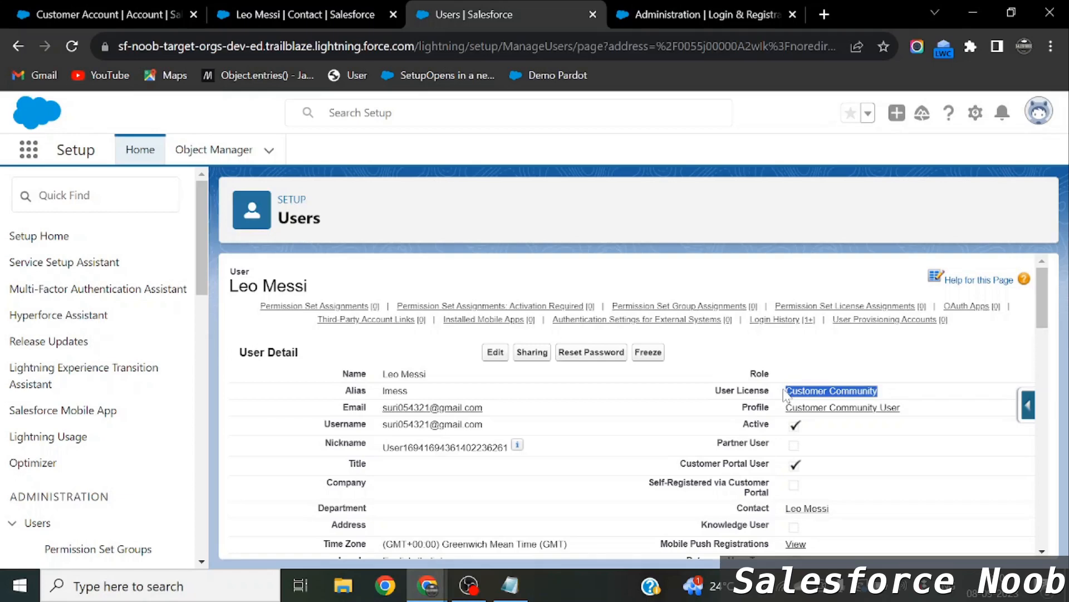
pyautogui.click(898, 396)
pyautogui.moveTo(882, 391); pyautogui.dragTo(781, 396)
pyautogui.click(510, 585)
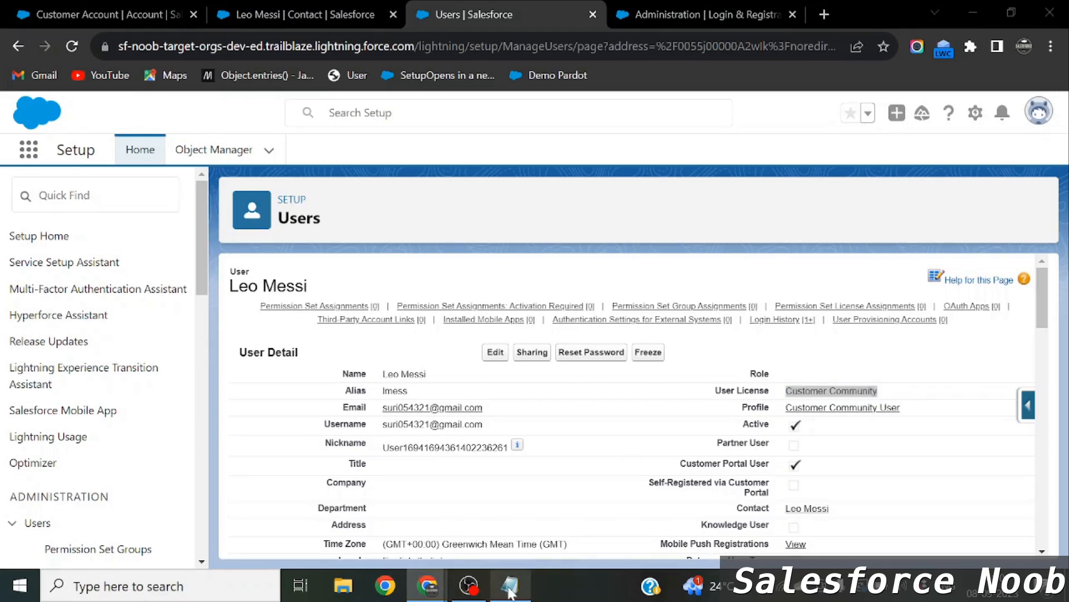
# Add the line 'register -> Social sign up -> gmail,facebook' to the Notepad notes.
pyautogui.click(993, 266)
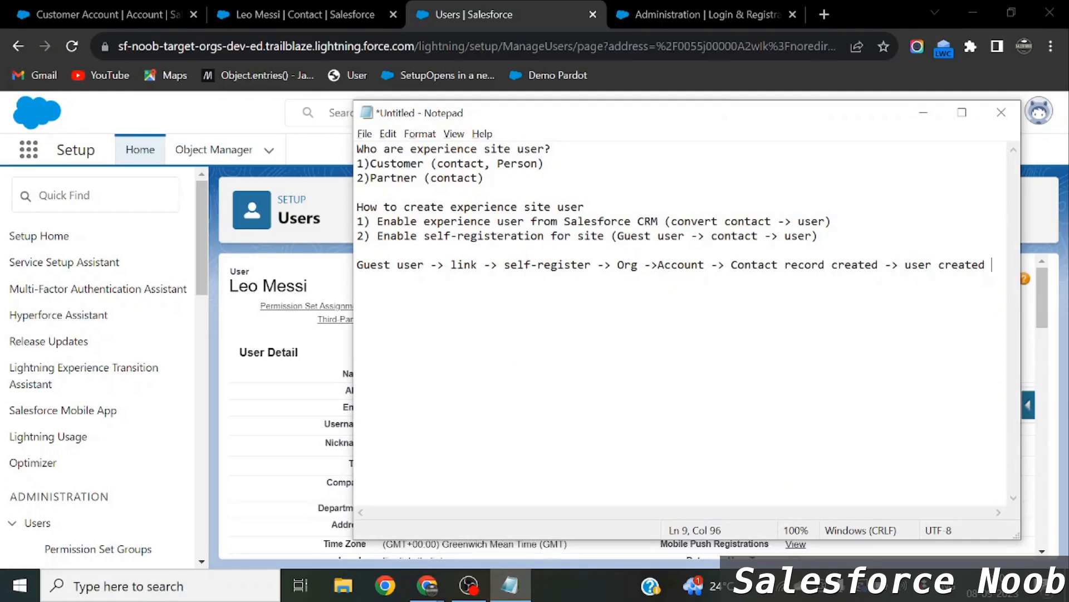
pyautogui.press('Return')
pyautogui.press('Return')
pyautogui.write('register')
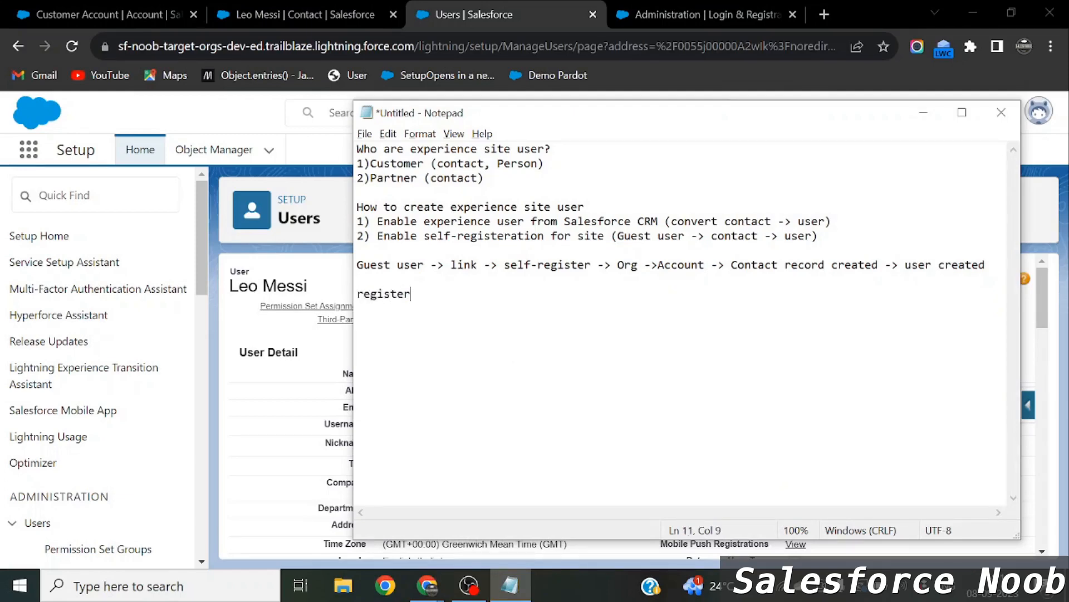
pyautogui.write(' -> Social sign up -')
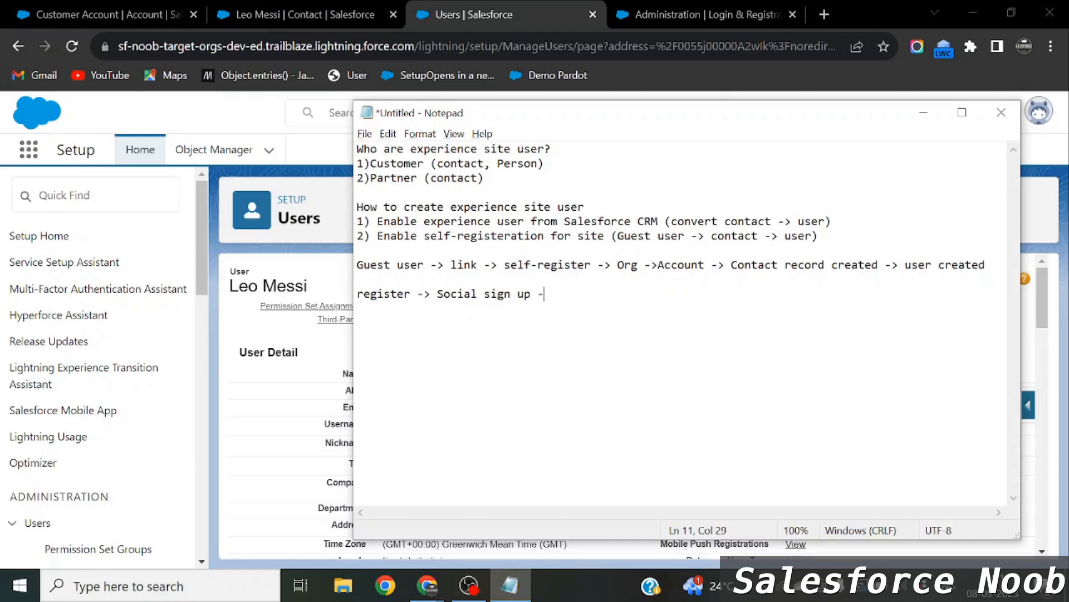
pyautogui.write('> gmail,facebook')
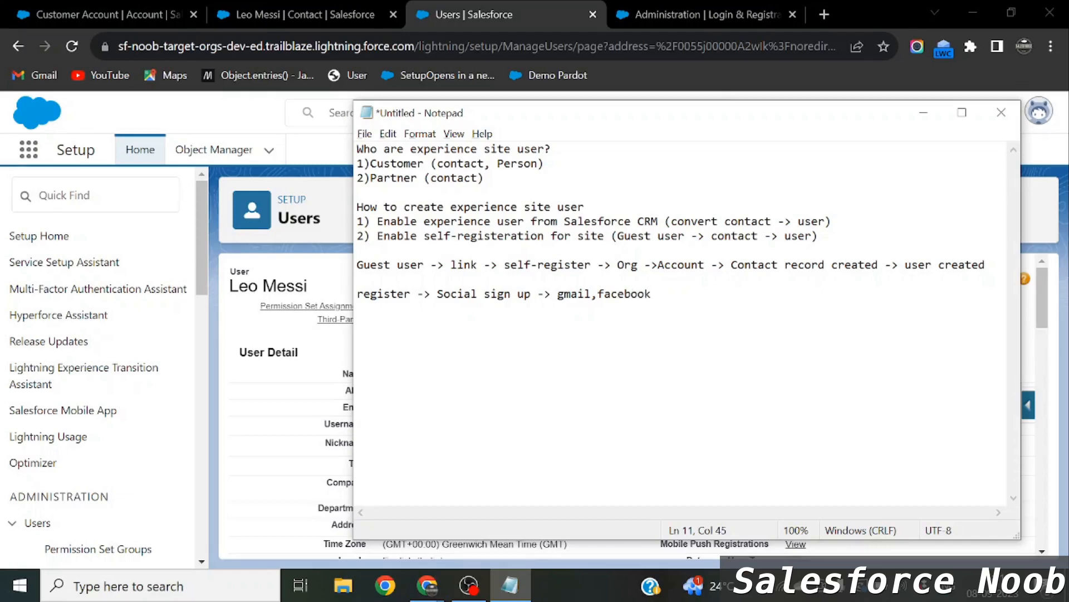
pyautogui.hotkey('shift', 'Right')
pyautogui.hotkey('shift', 'Right')
pyautogui.hotkey('shift', 'Right')
pyautogui.hotkey('shift', 'Right')
pyautogui.hotkey('shift', 'Right')
pyautogui.hotkey('shift', 'Right')
pyautogui.hotkey('shift', 'Right')
pyautogui.hotkey('shift', 'Right')
pyautogui.hotkey('shift', 'Right')
pyautogui.hotkey('shift', 'Right')
pyautogui.hotkey('shift', 'Right')
pyautogui.hotkey('shift', 'Right')
pyautogui.hotkey('shift', 'Right')
pyautogui.hotkey('shift', 'Right')
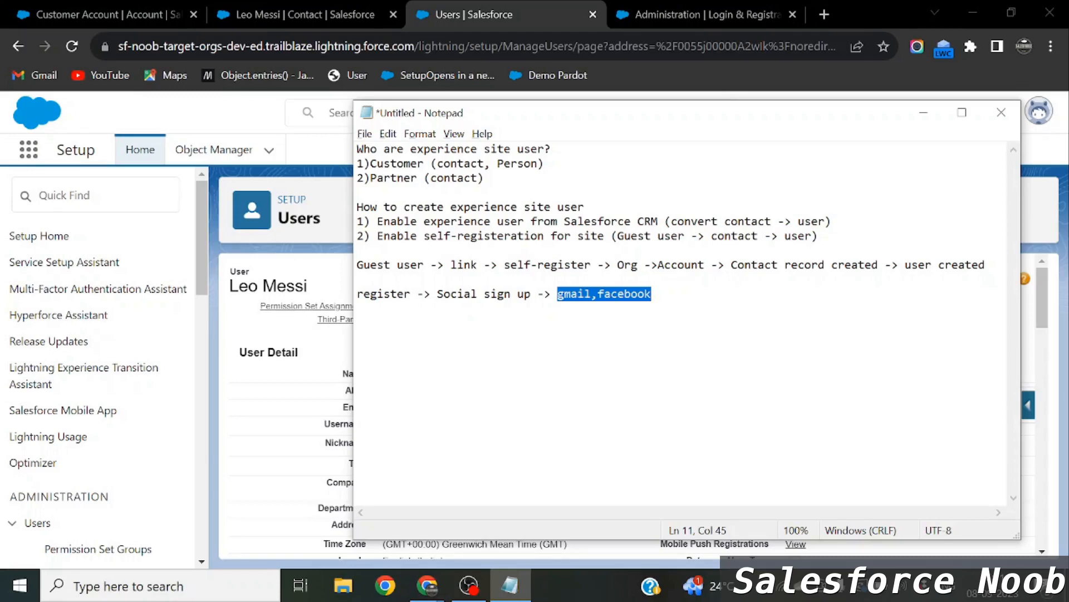
pyautogui.hotkey('alt', 'Tab')
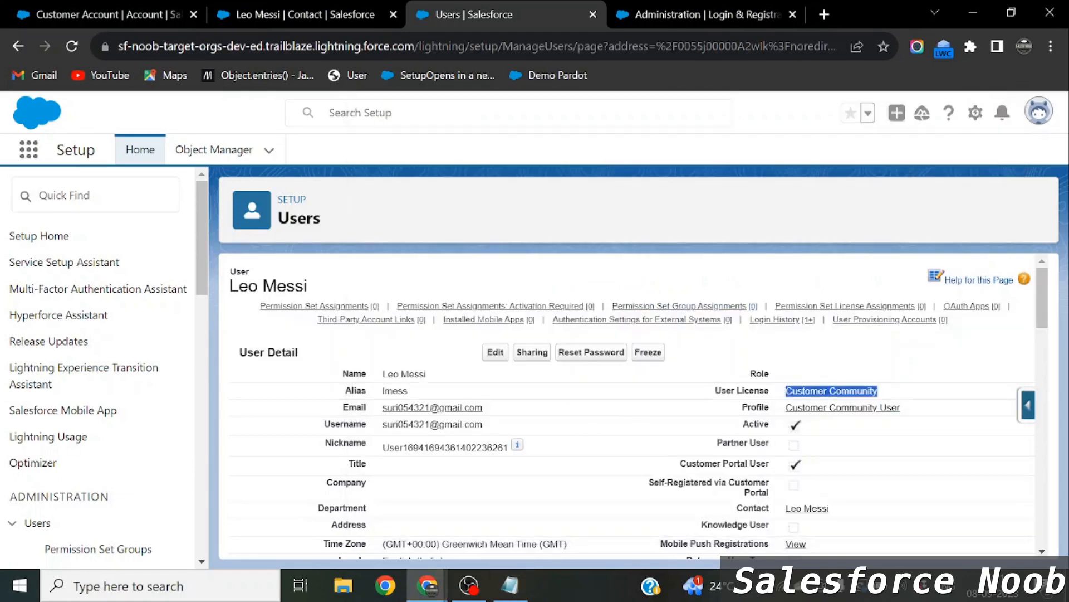
pyautogui.moveTo(721, 391); pyautogui.dragTo(889, 394)
pyautogui.moveTo(876, 392); pyautogui.dragTo(786, 399)
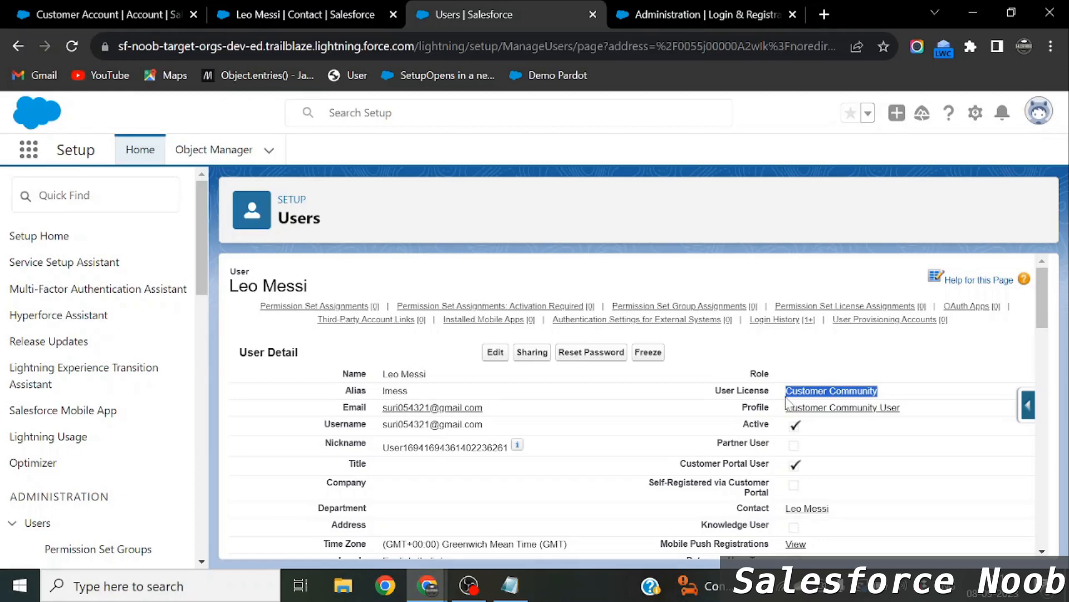
pyautogui.moveTo(483, 321)
pyautogui.moveTo(490, 425); pyautogui.dragTo(383, 430)
pyautogui.hotkey('ctrl', 'c')
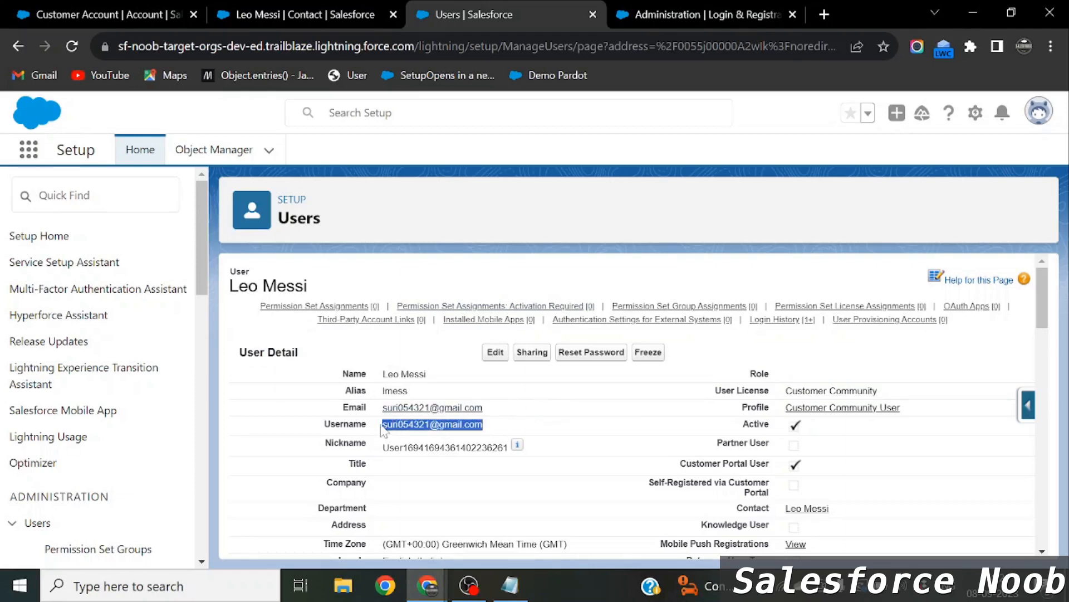
# Log in to the site in the incognito window with the new member's copied username and password.
pyautogui.hotkey('alt', 'Tab')
pyautogui.press('Tab')
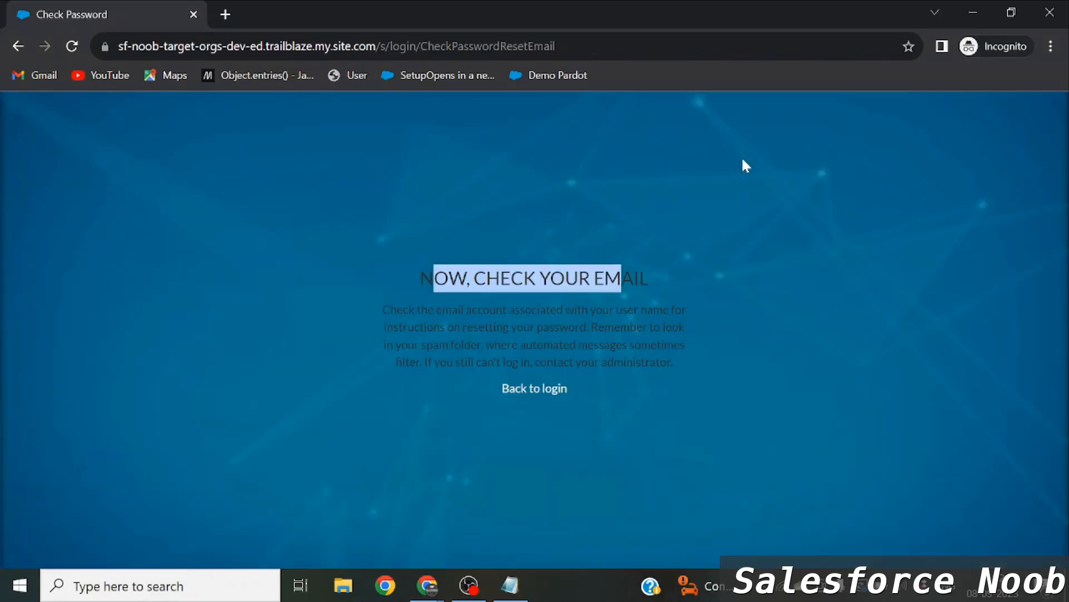
pyautogui.click(529, 393)
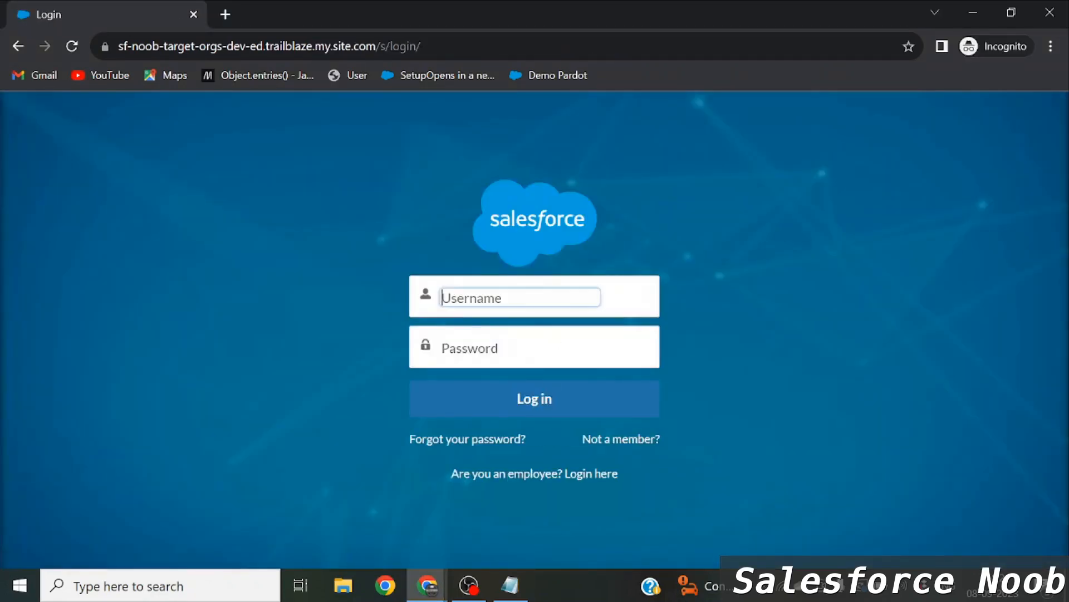
pyautogui.hotkey('ctrl', 'v')
pyautogui.press('Tab')
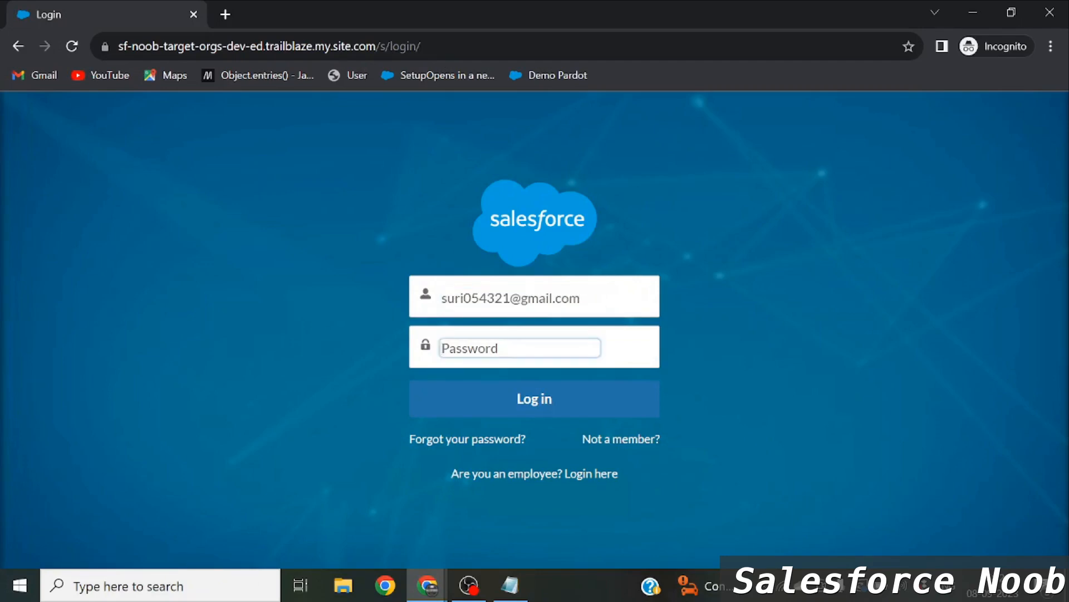
pyautogui.write('••••••••••')
pyautogui.click(522, 384)
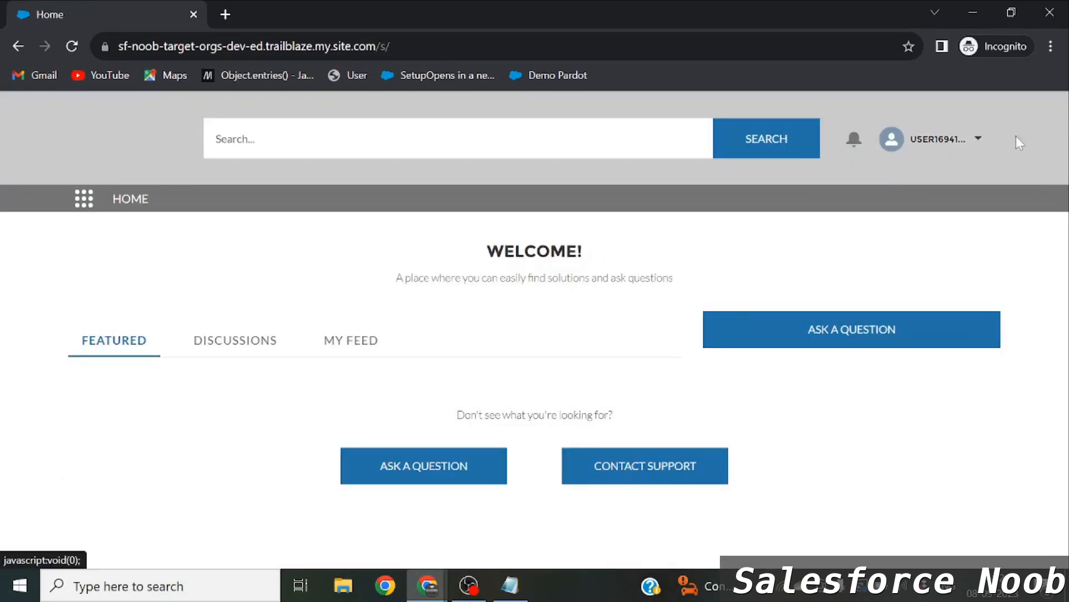
pyautogui.hotkey('alt', 'Tab')
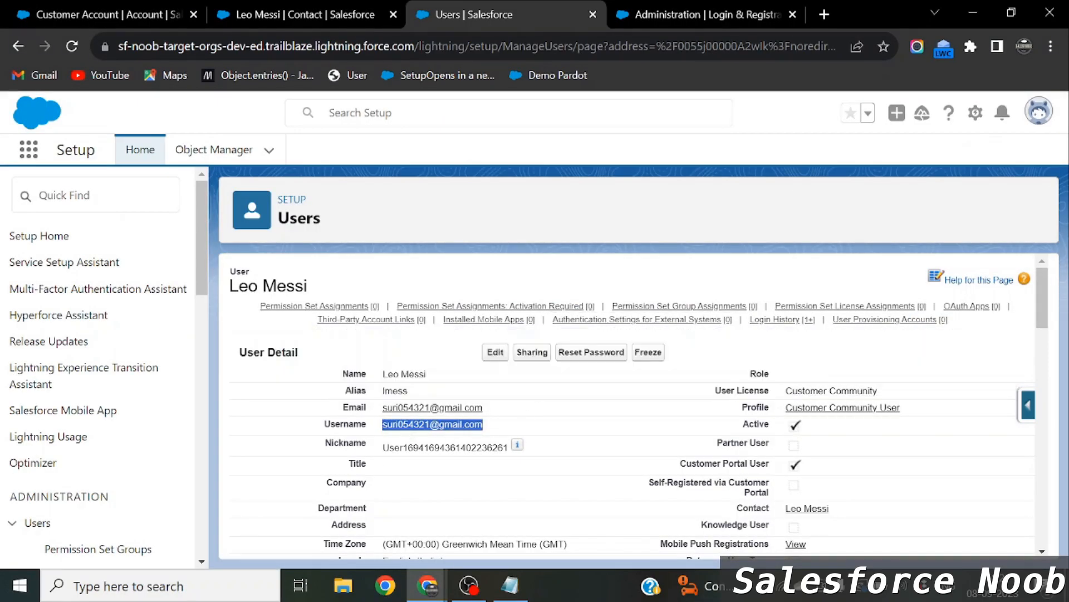
# Open My Profile from the member's account menu and highlight the displayed name and e-mail.
pyautogui.moveTo(383, 447); pyautogui.dragTo(509, 447)
pyautogui.hotkey('alt', 'Tab')
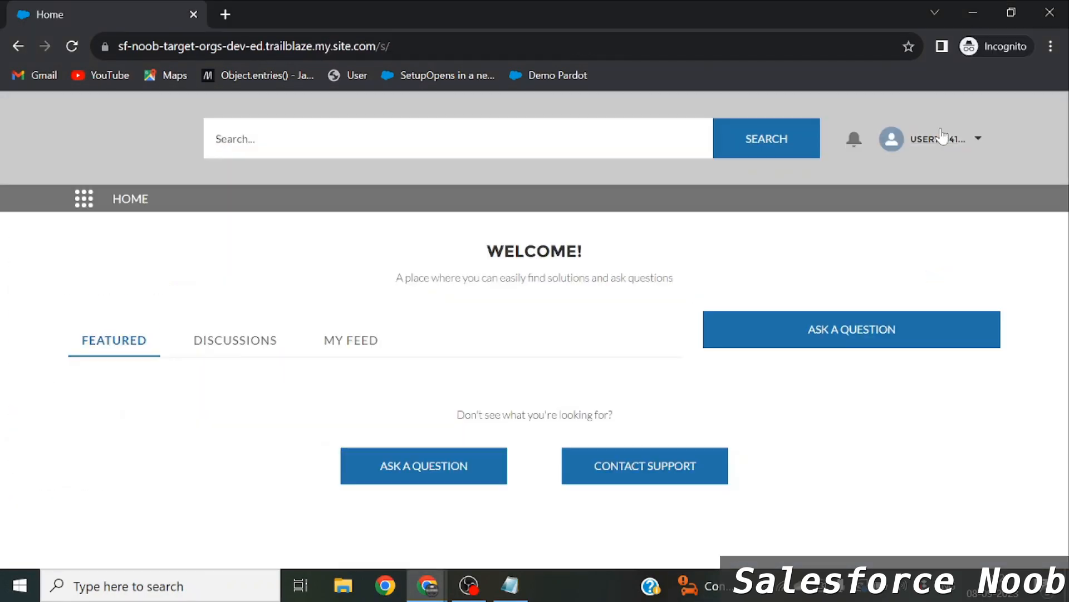
pyautogui.click(941, 137)
pyautogui.click(869, 234)
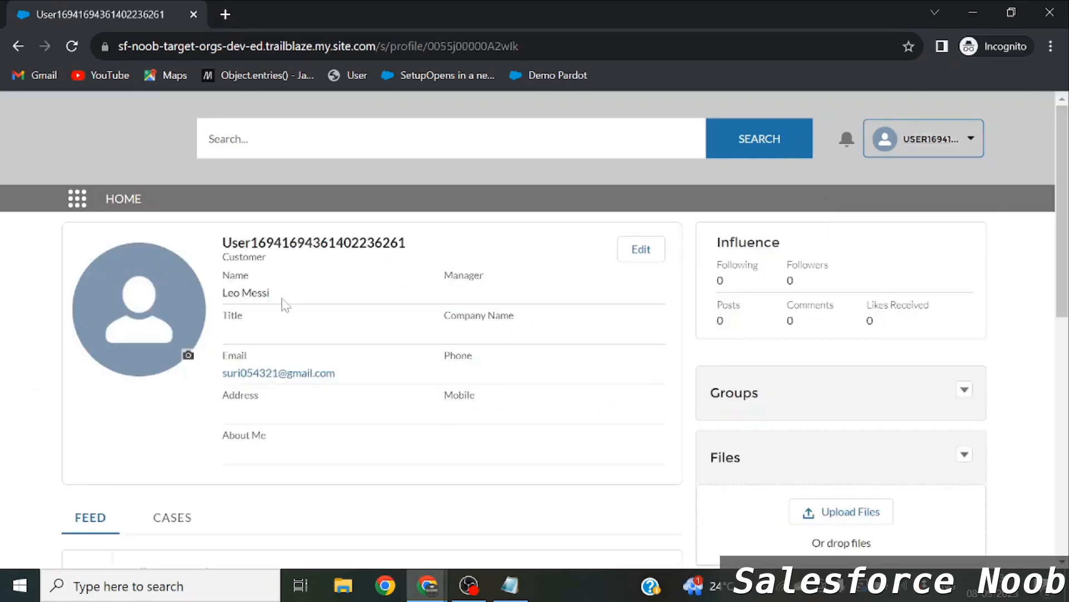
pyautogui.moveTo(271, 294); pyautogui.dragTo(222, 297)
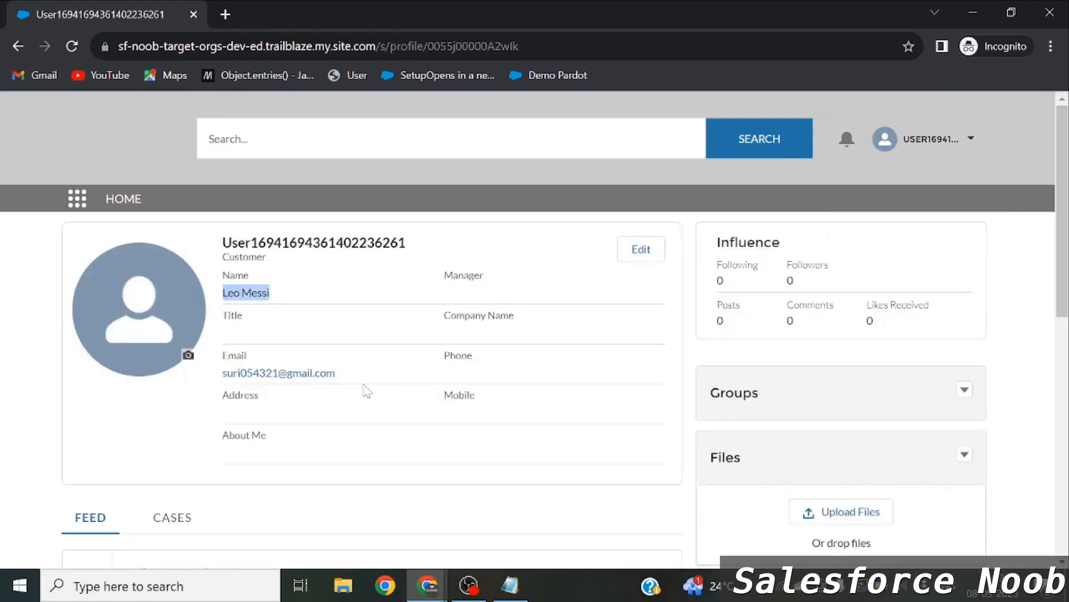
pyautogui.moveTo(340, 377); pyautogui.dragTo(222, 374)
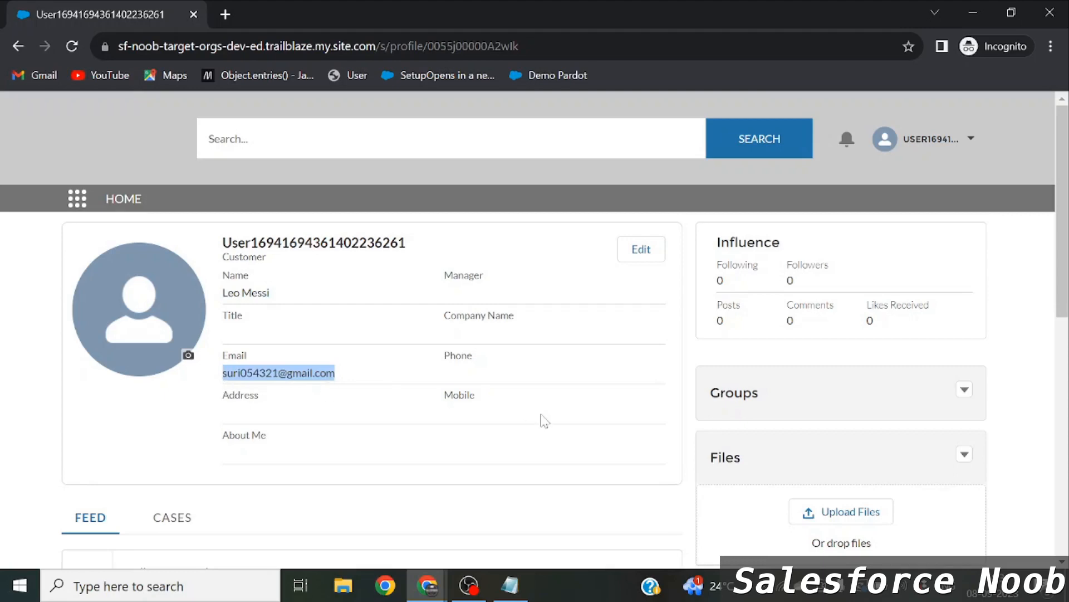